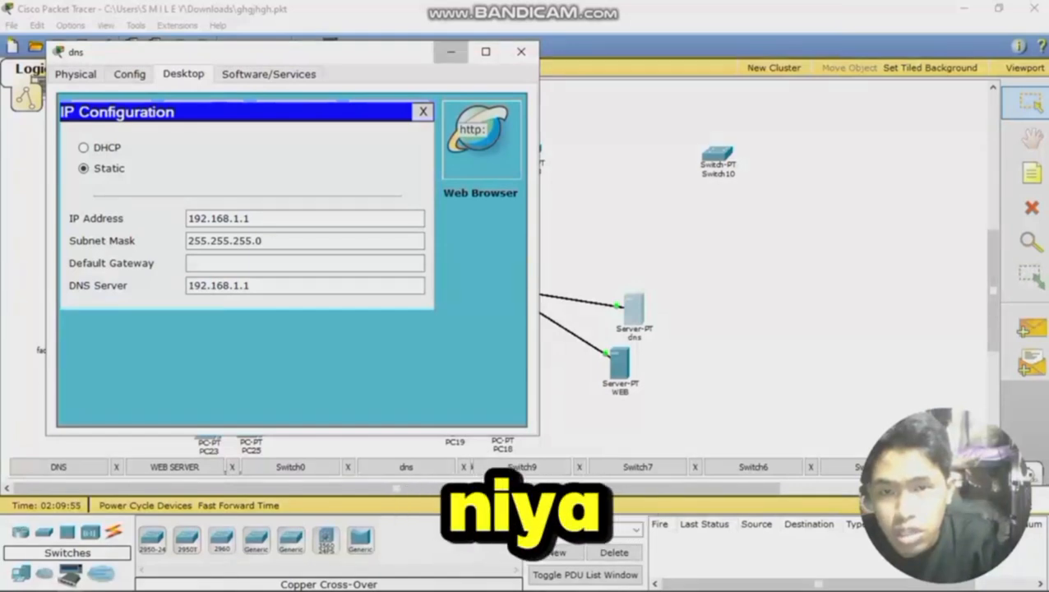
# Step: Close the dns server's window, then review the WEB server's HTTP service settings and IP configuration
pyautogui.click(521, 51)
pyautogui.click(619, 363)
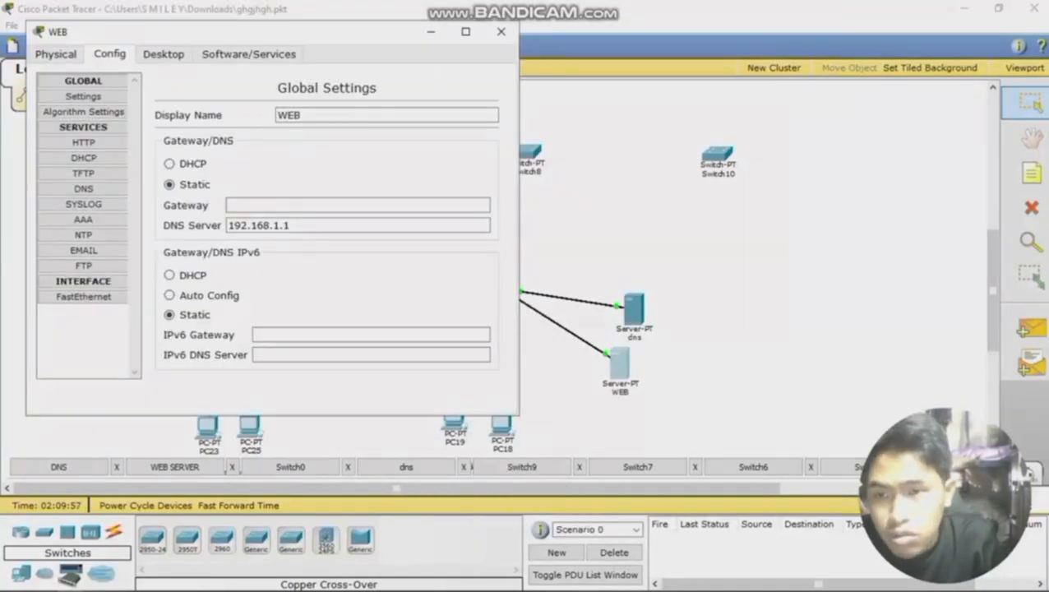
pyautogui.click(83, 142)
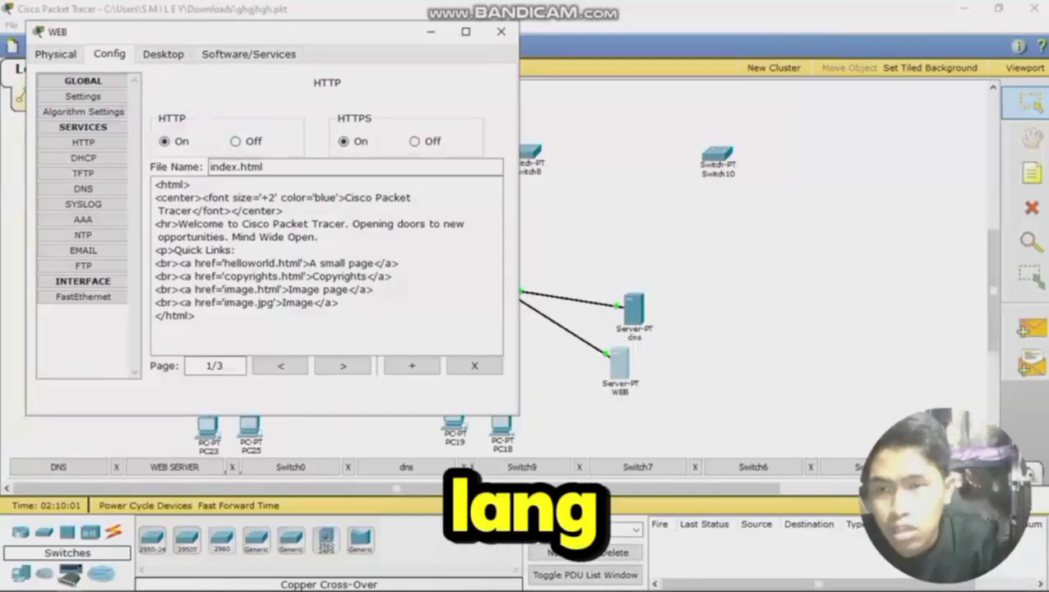
pyautogui.click(162, 54)
pyautogui.click(89, 110)
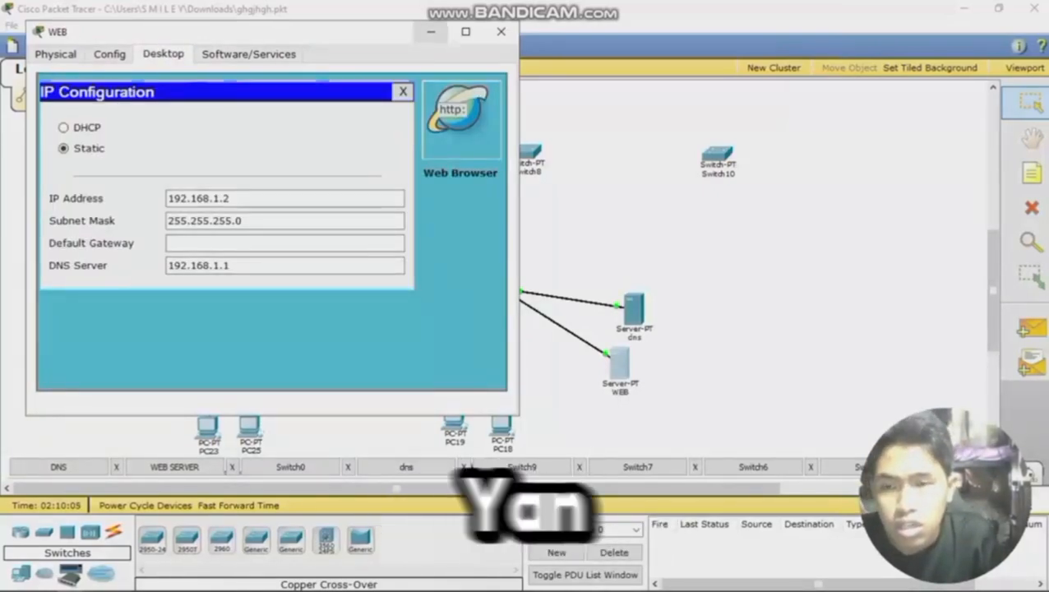
pyautogui.click(431, 31)
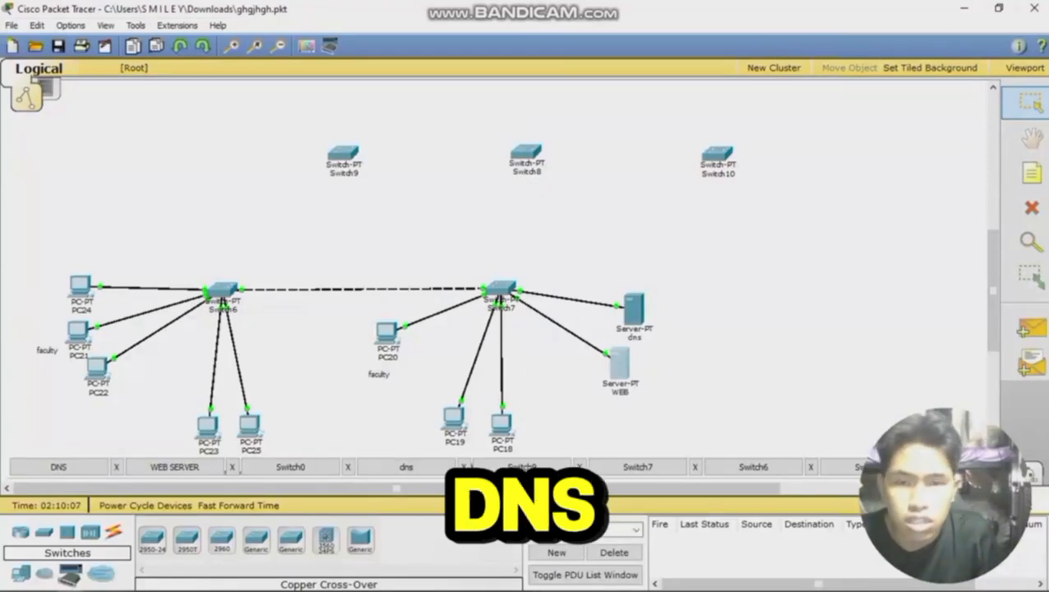
# Step: Review the IP configuration of faculty computer PC20
pyautogui.click(386, 331)
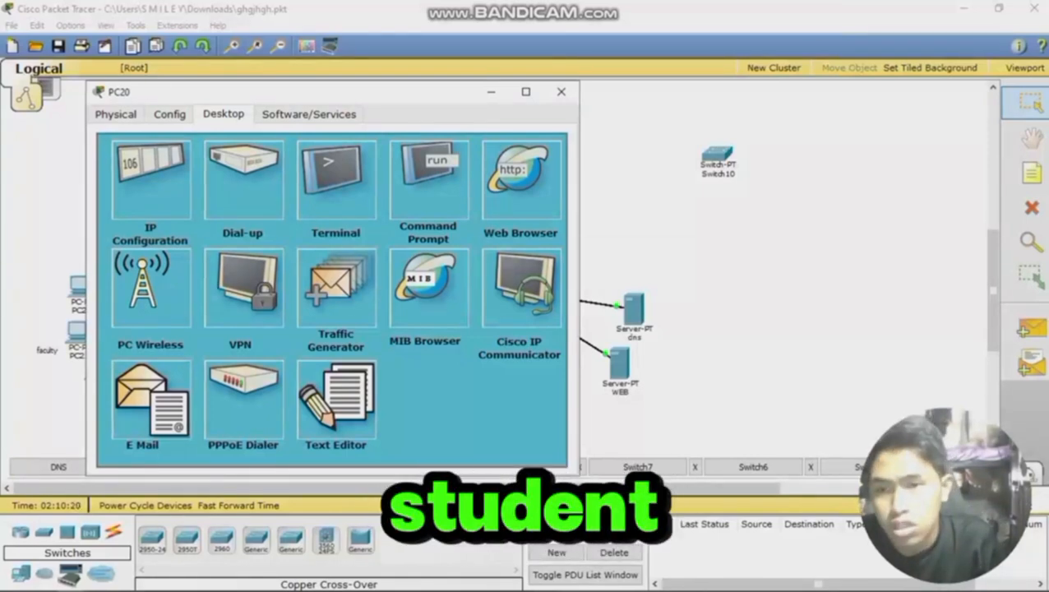
pyautogui.click(152, 180)
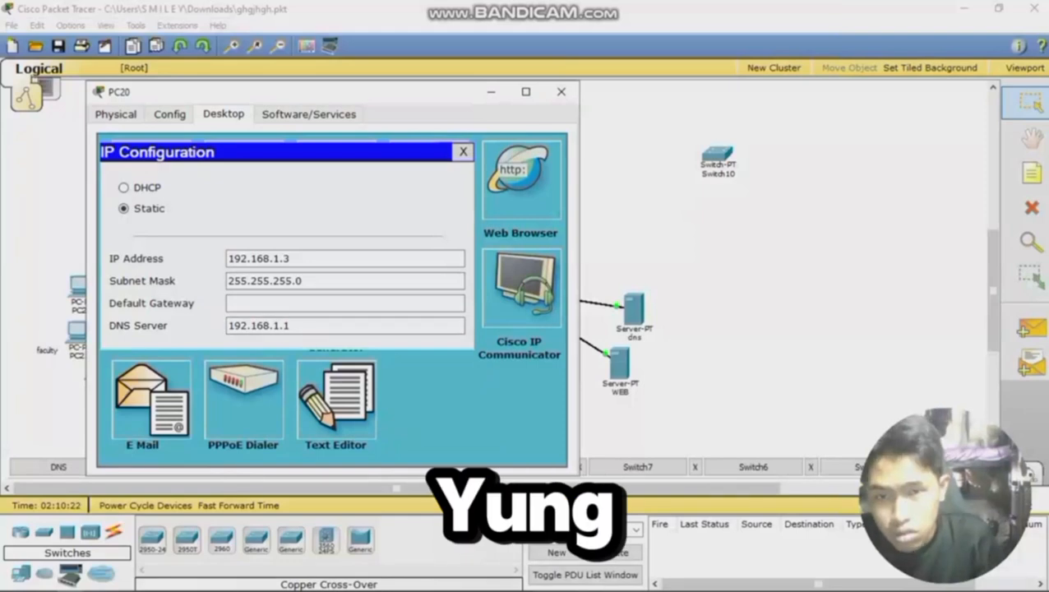
pyautogui.click(491, 92)
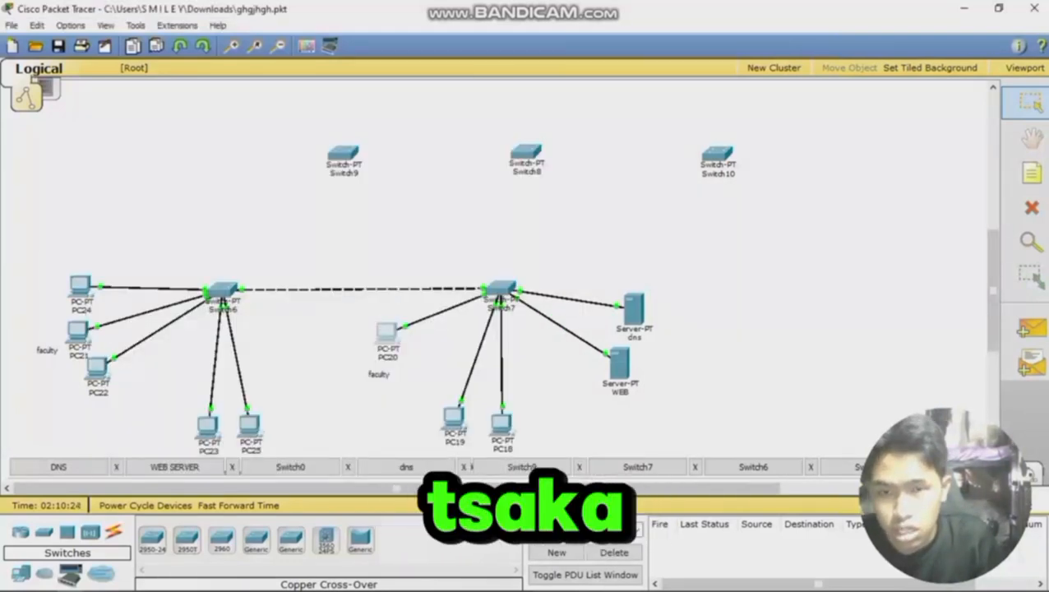
pyautogui.click(387, 333)
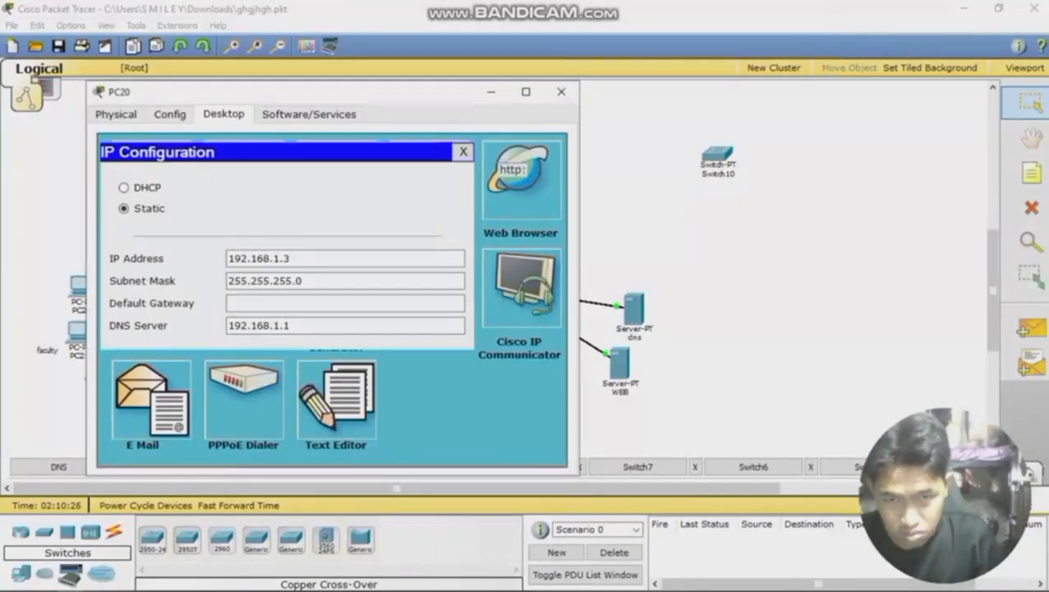
pyautogui.click(520, 176)
pyautogui.click(247, 172)
pyautogui.write('w')
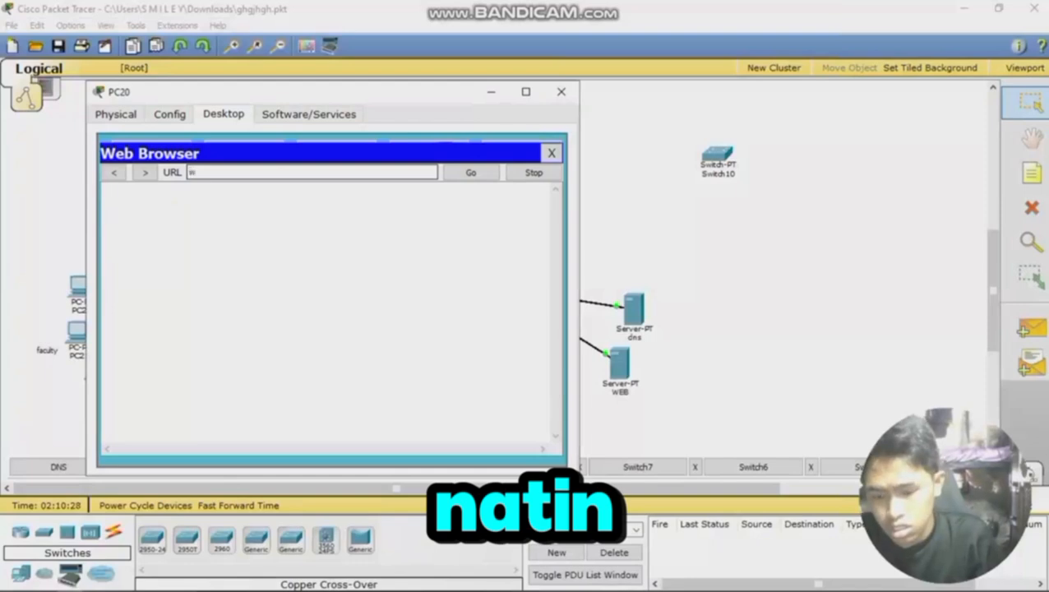
pyautogui.write('ww.anth')
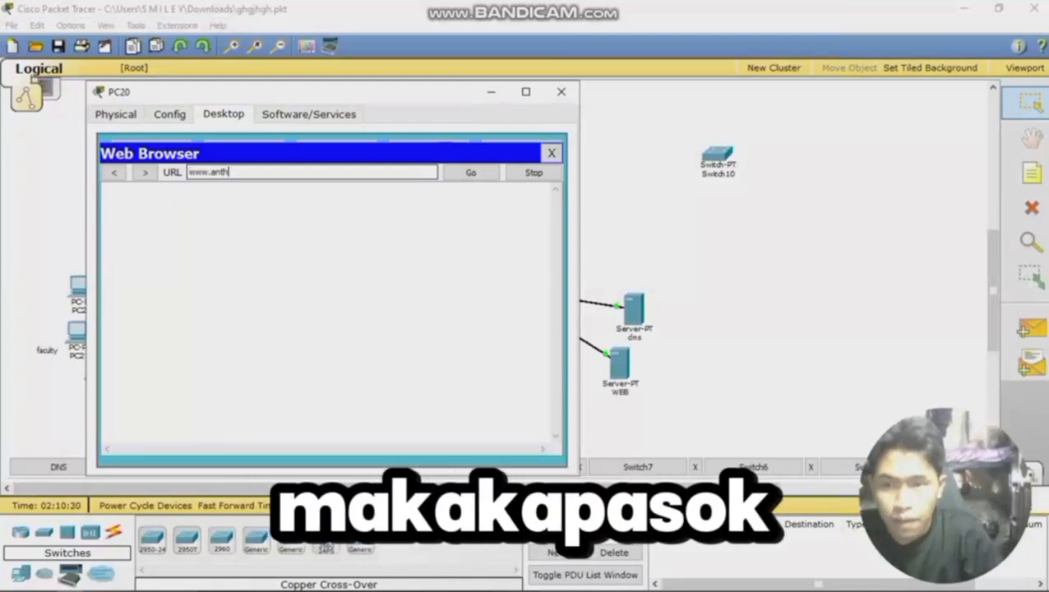
pyautogui.write('ony')
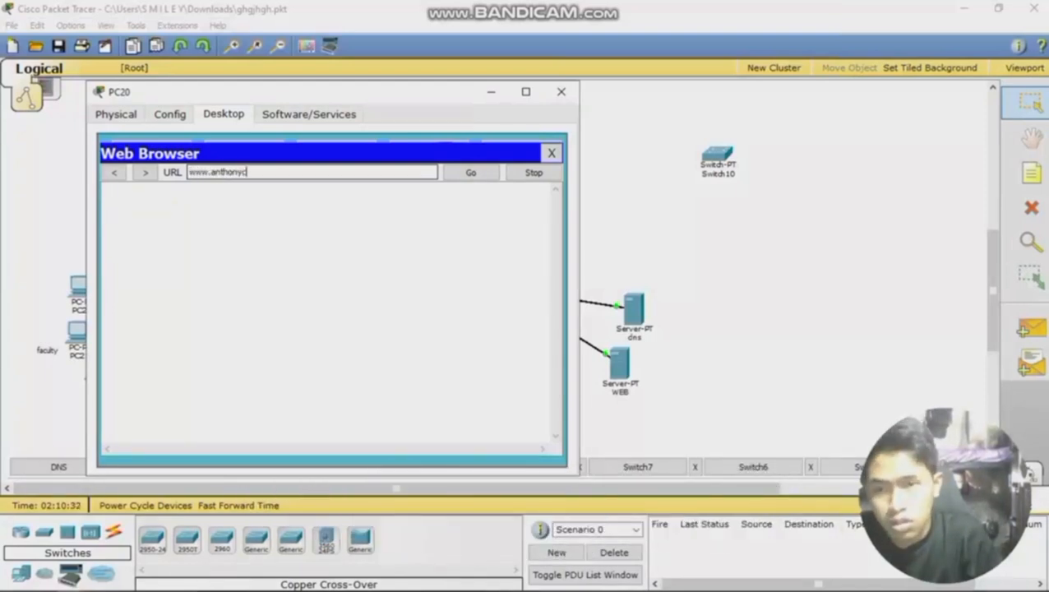
pyautogui.write('.com')
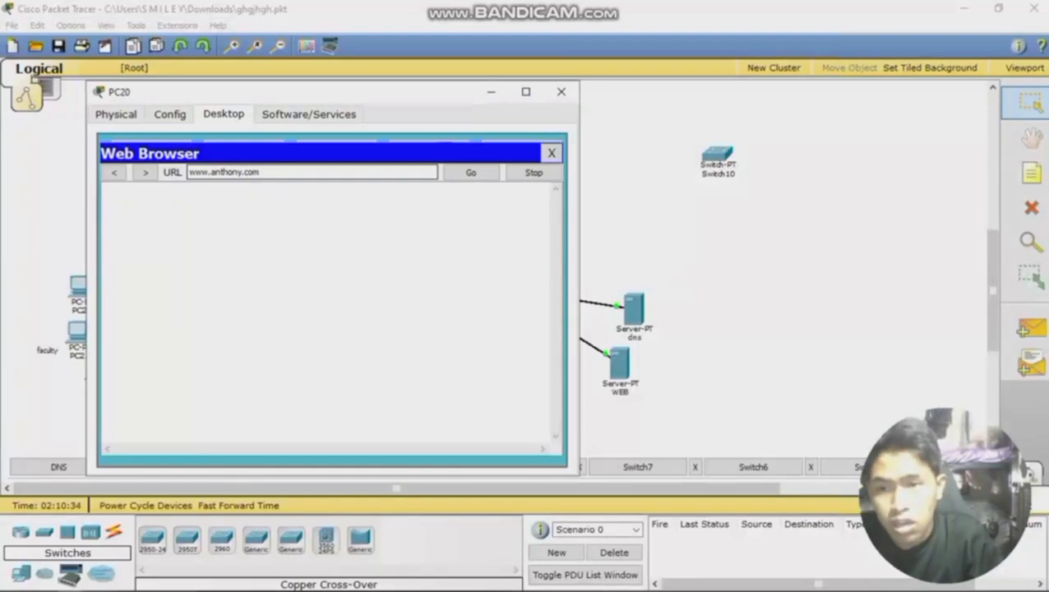
pyautogui.press('Return')
pyautogui.click(561, 91)
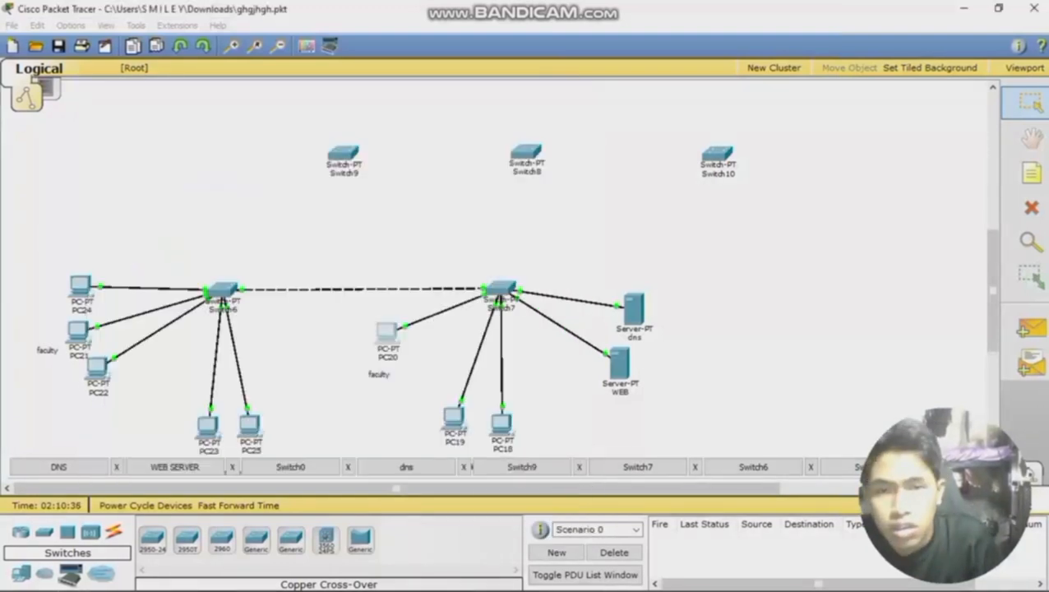
pyautogui.click(454, 420)
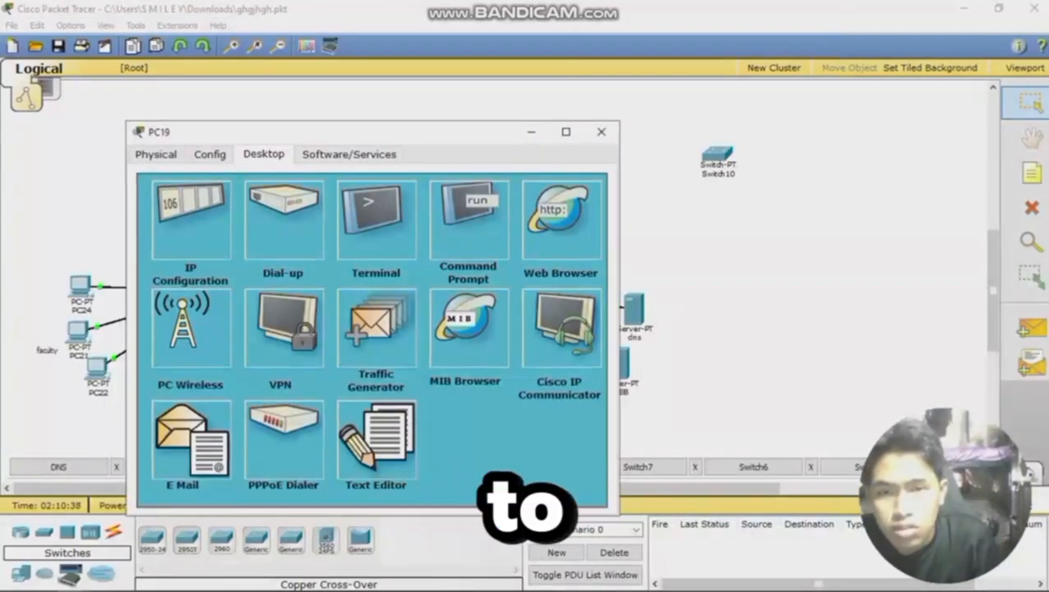
pyautogui.click(201, 212)
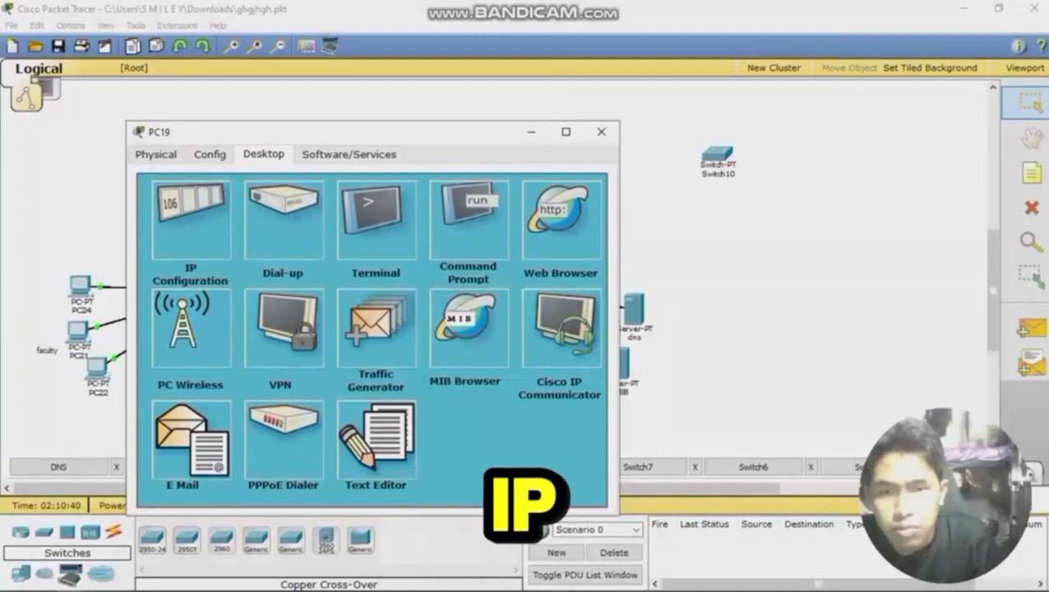
pyautogui.click(503, 191)
pyautogui.click(561, 222)
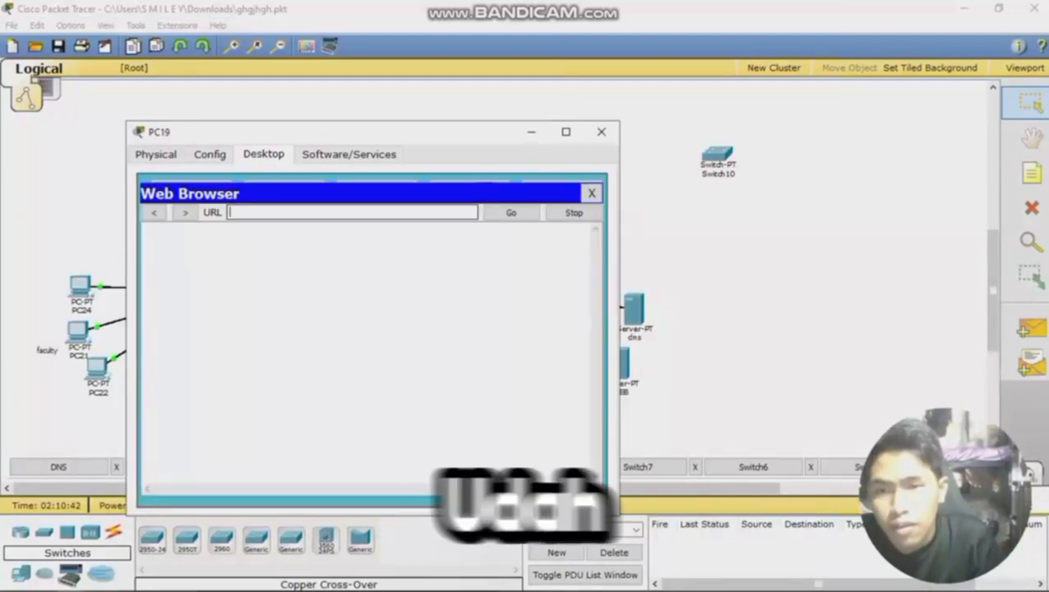
pyautogui.write('www.anthony.com')
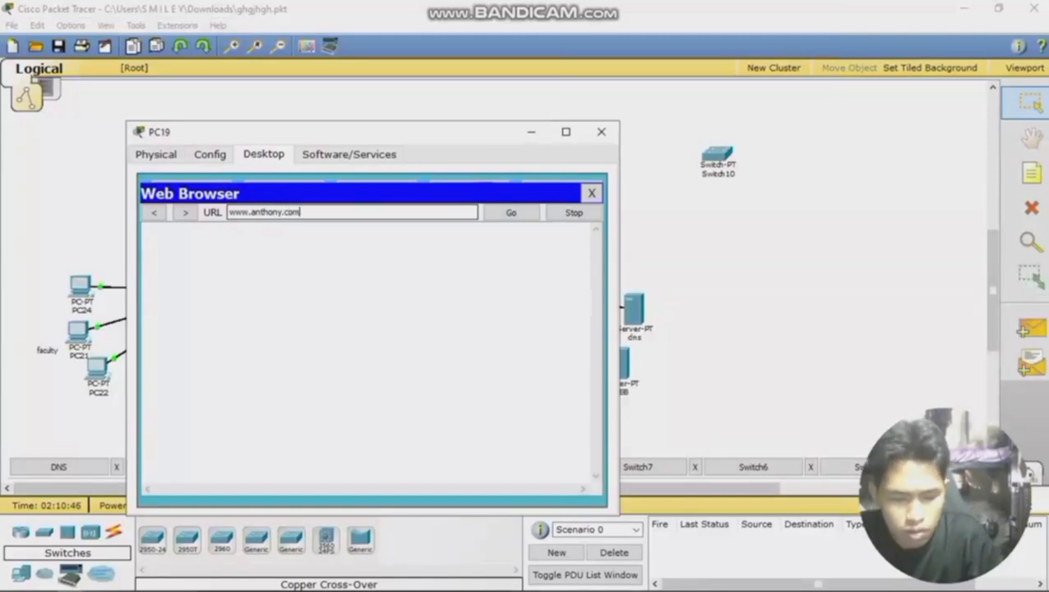
pyautogui.press('Return')
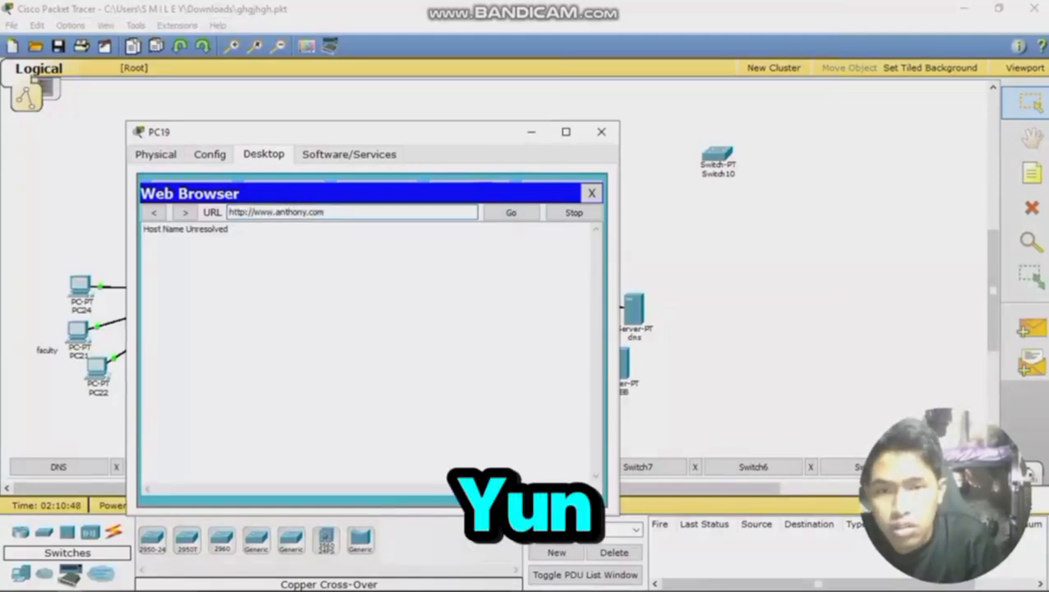
pyautogui.click(601, 132)
pyautogui.click(502, 423)
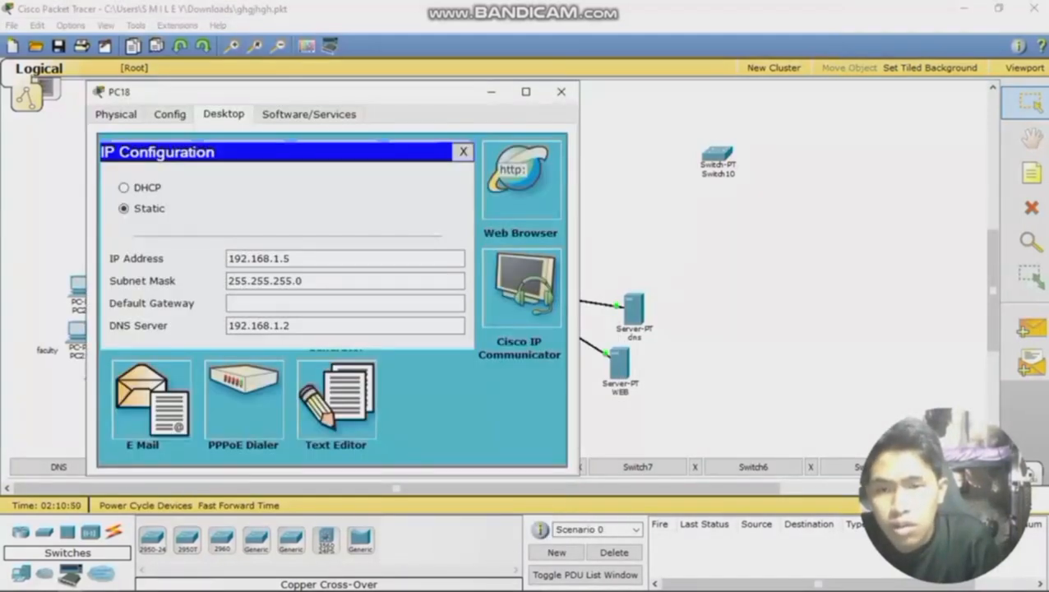
pyautogui.click(520, 177)
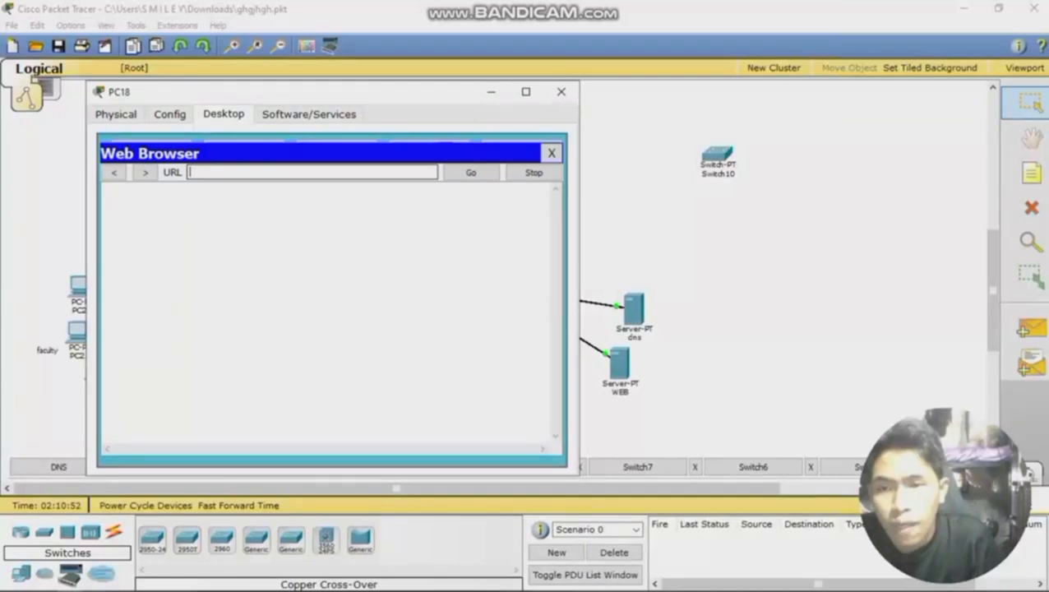
pyautogui.write('www.an')
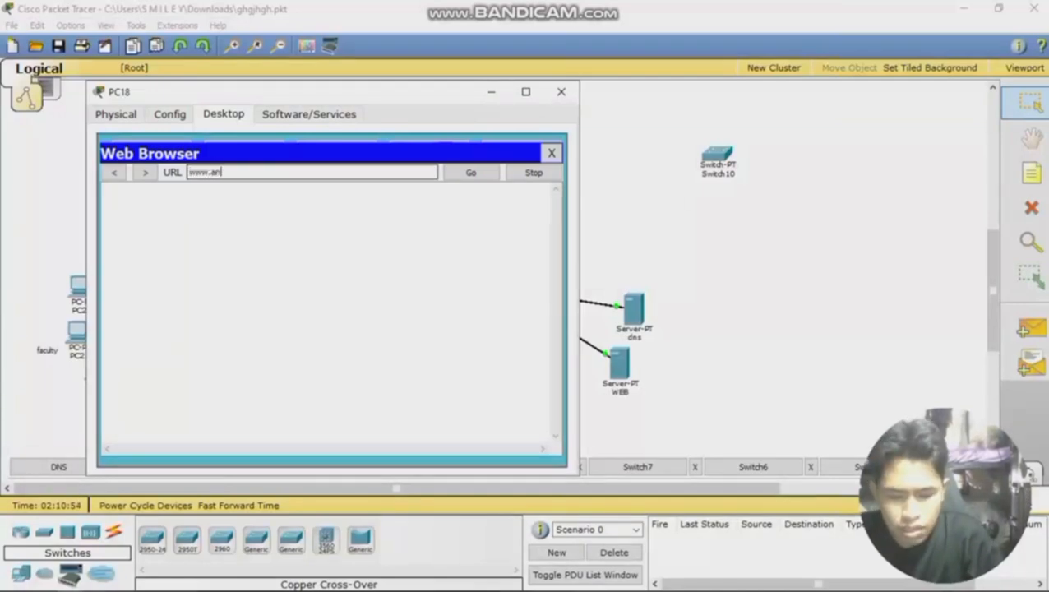
pyautogui.write('thony.com')
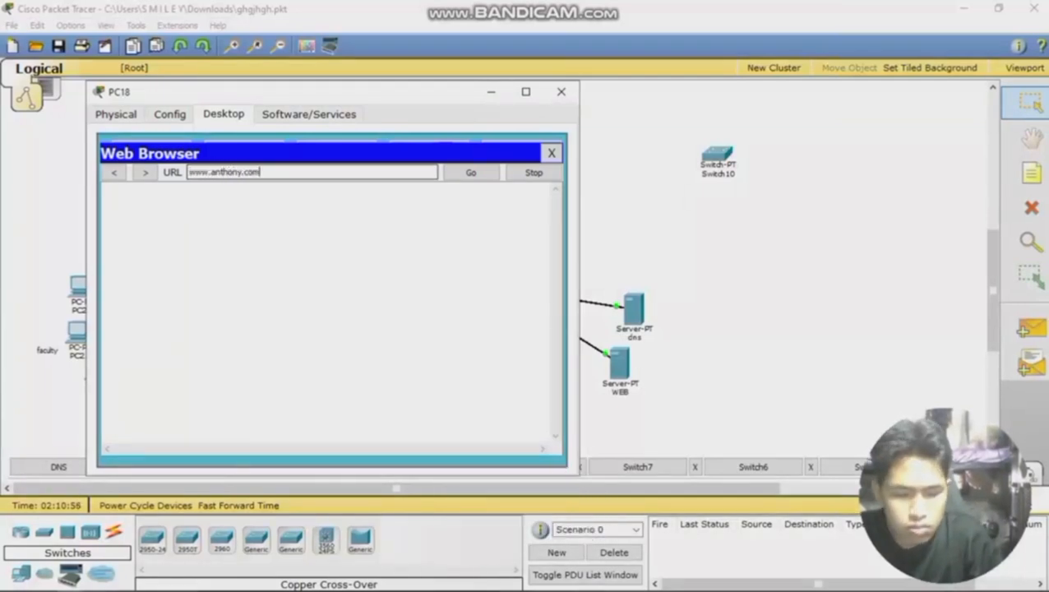
pyautogui.press('Return')
pyautogui.click(561, 91)
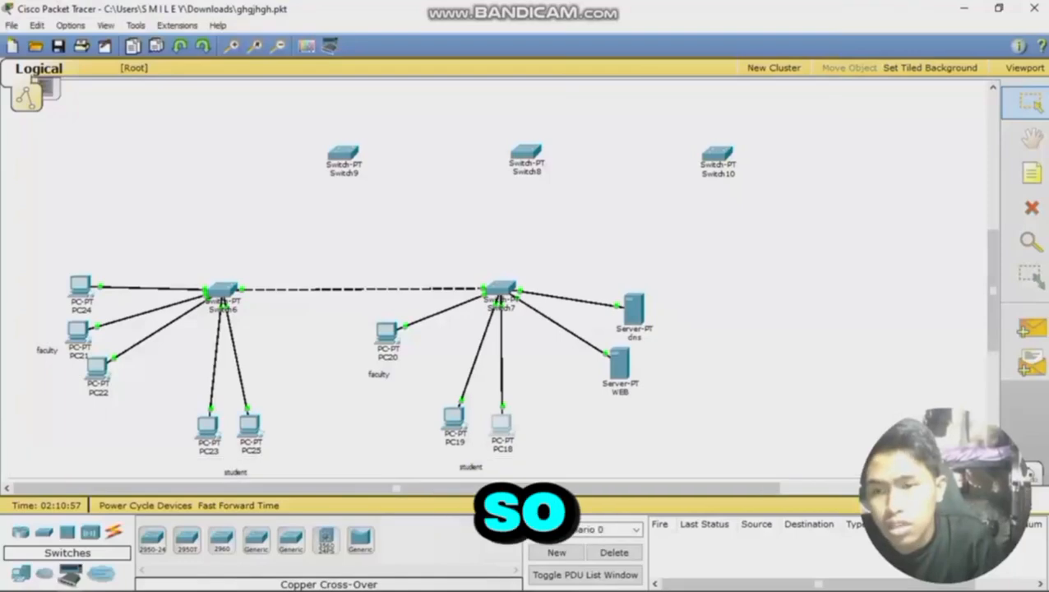
# Step: Review the IP configuration of faculty computer PC24 and close its window
pyautogui.click(79, 286)
pyautogui.click(150, 181)
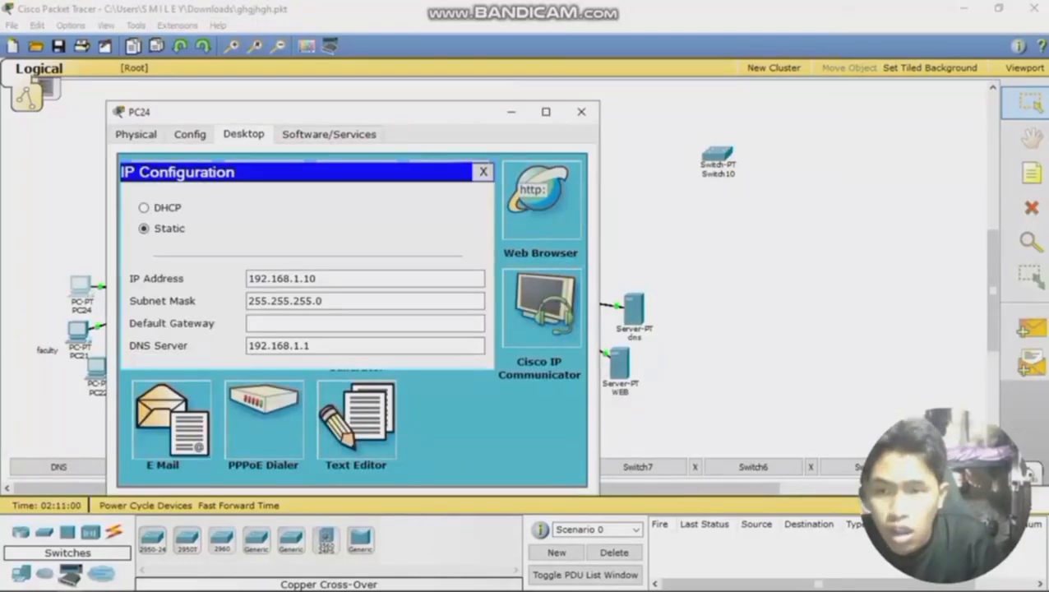
pyautogui.click(483, 172)
pyautogui.click(581, 112)
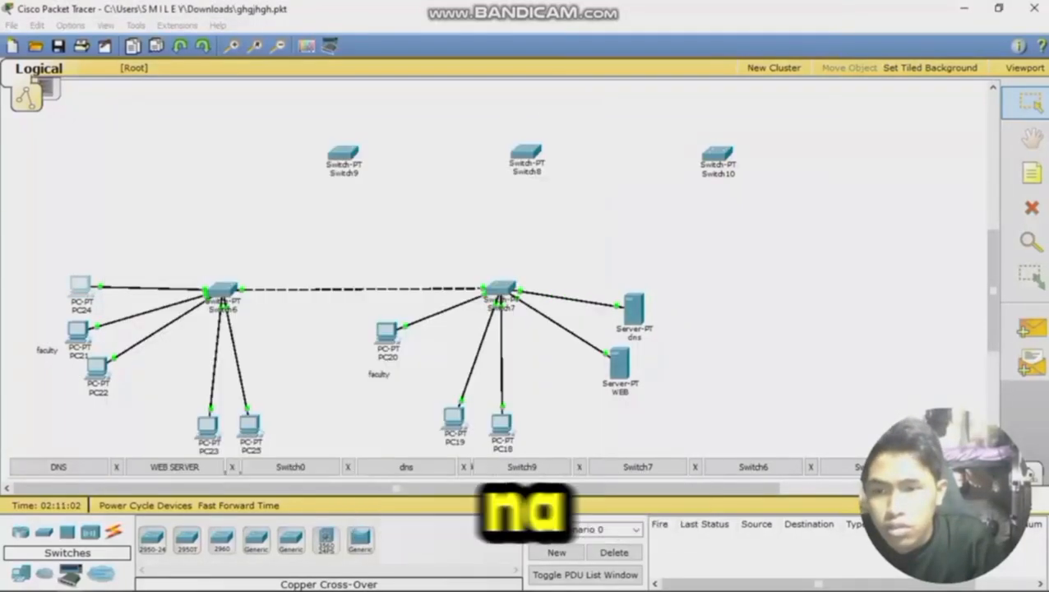
# Step: Review the IP configuration of faculty computer PC21 and close its window
pyautogui.click(80, 332)
pyautogui.click(90, 139)
pyautogui.click(422, 111)
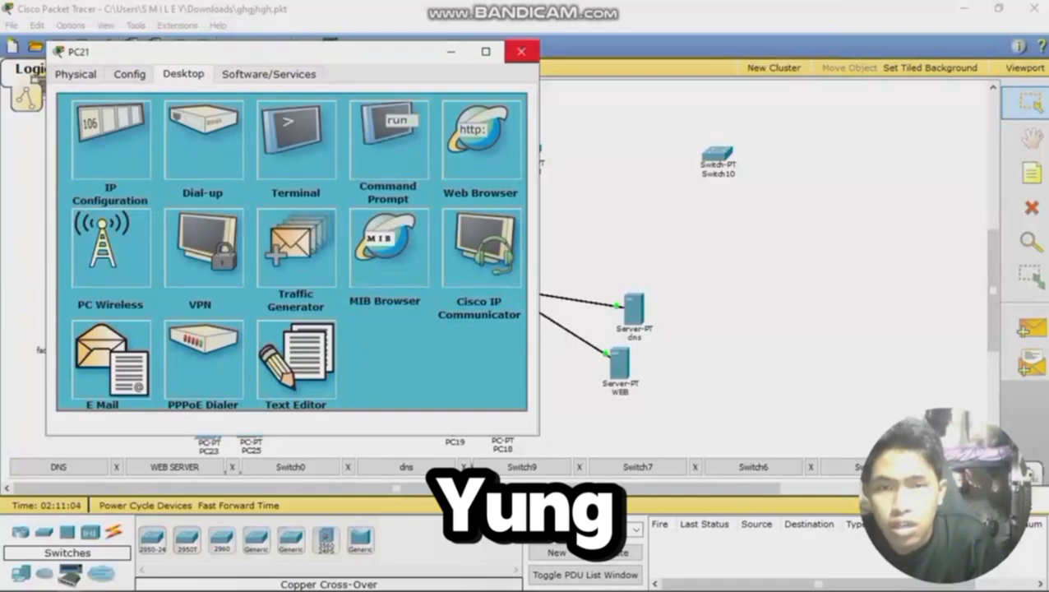
pyautogui.click(520, 51)
pyautogui.click(97, 368)
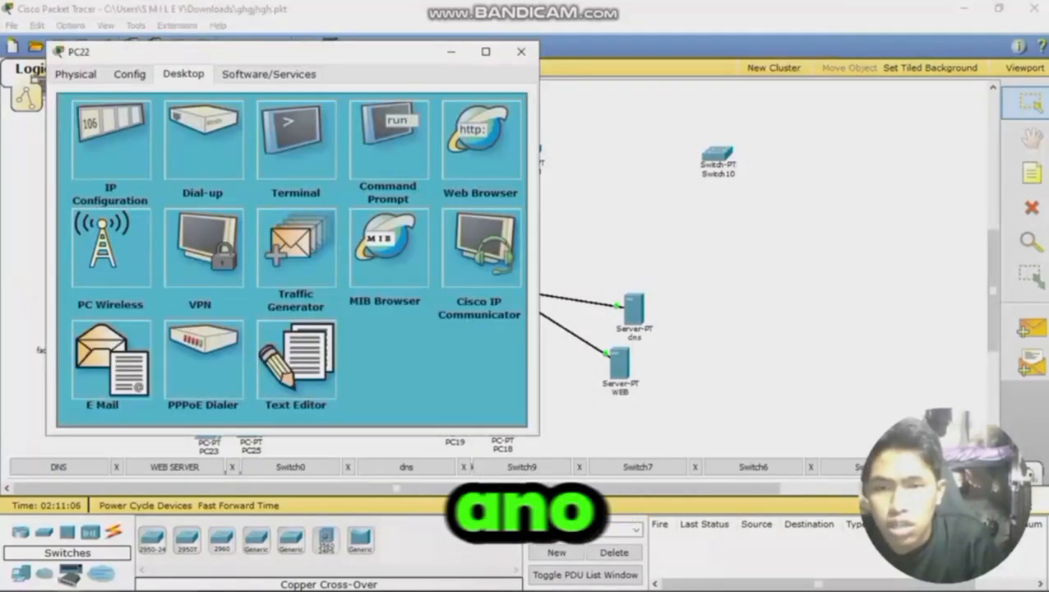
pyautogui.click(111, 140)
pyautogui.click(424, 111)
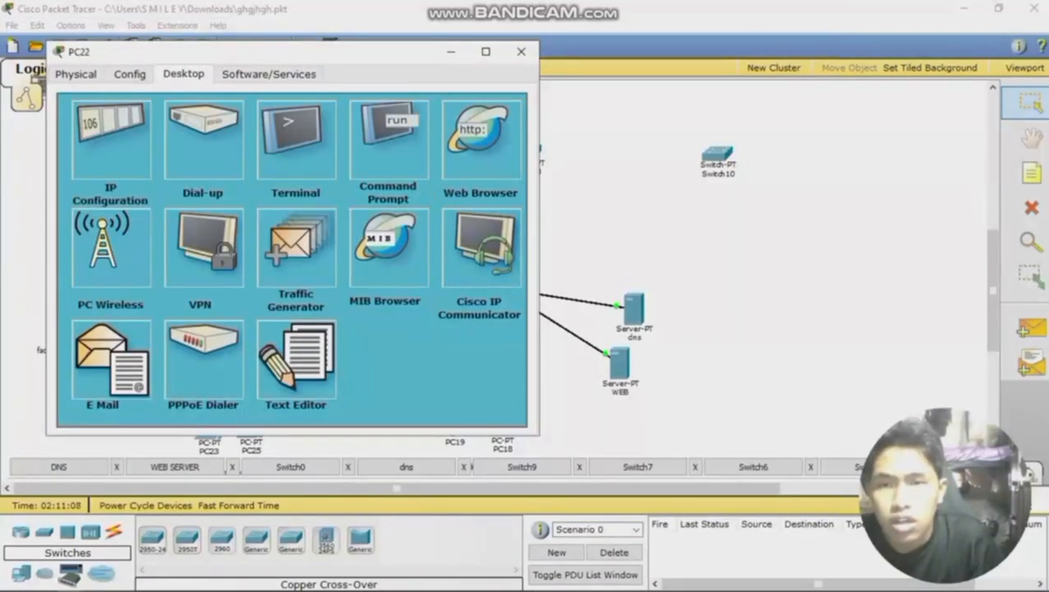
pyautogui.click(480, 140)
pyautogui.write('w')
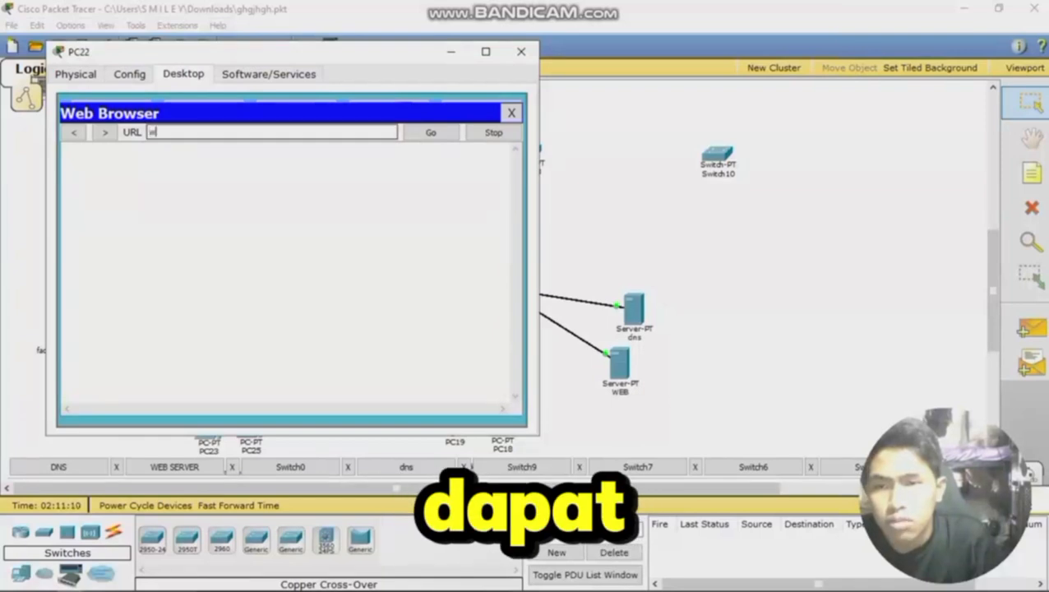
pyautogui.write('ww.ant')
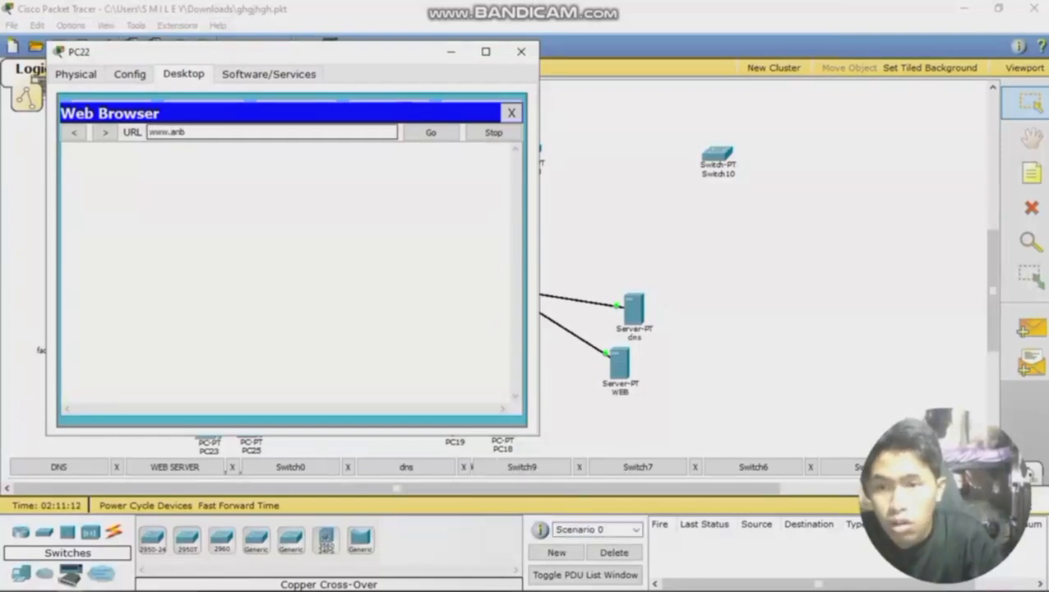
pyautogui.write('hony.com')
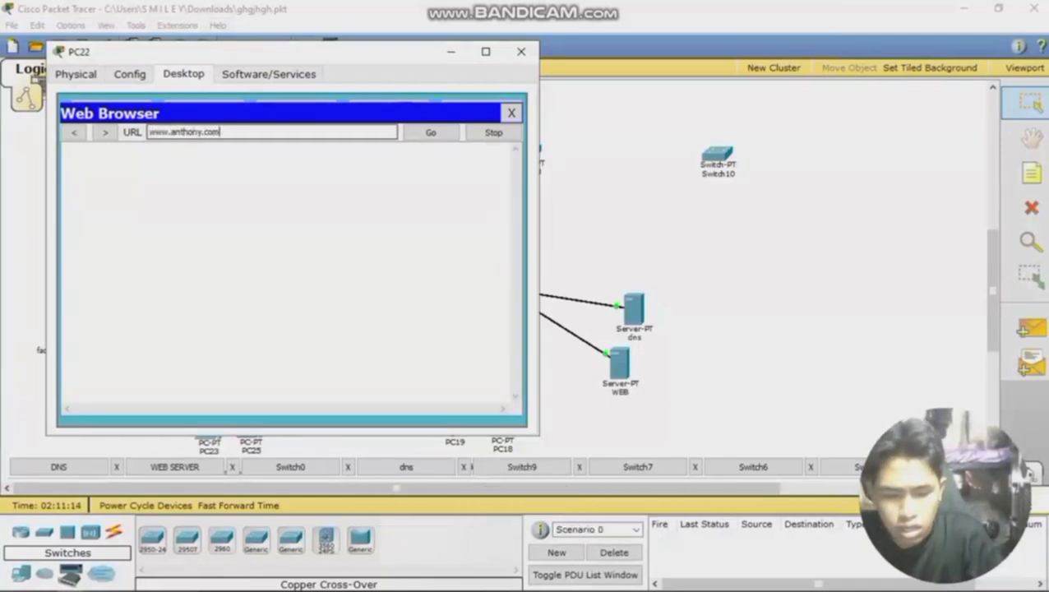
pyautogui.press('Return')
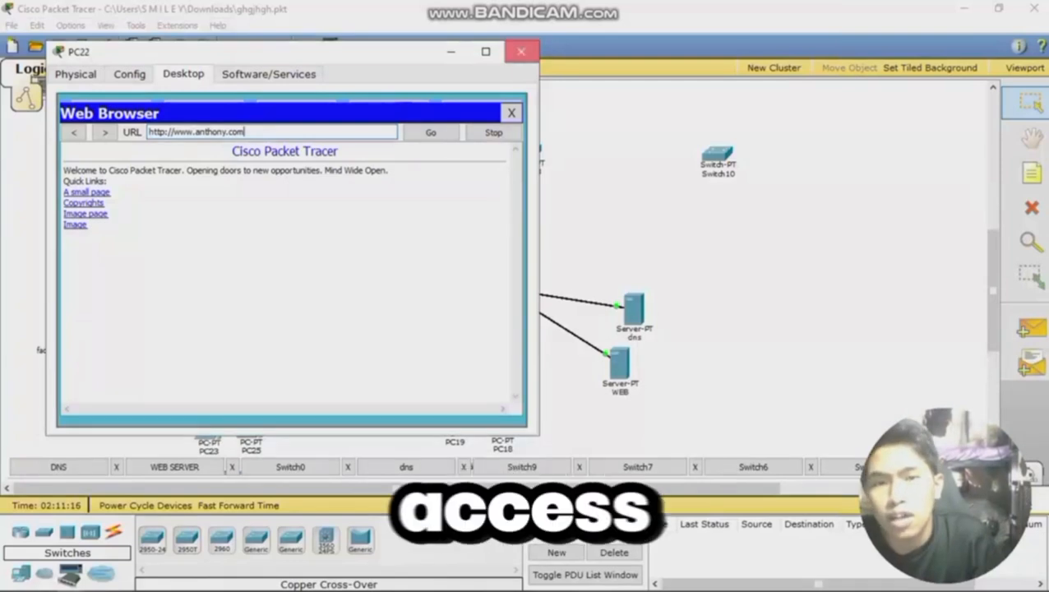
pyautogui.click(522, 51)
pyautogui.click(207, 425)
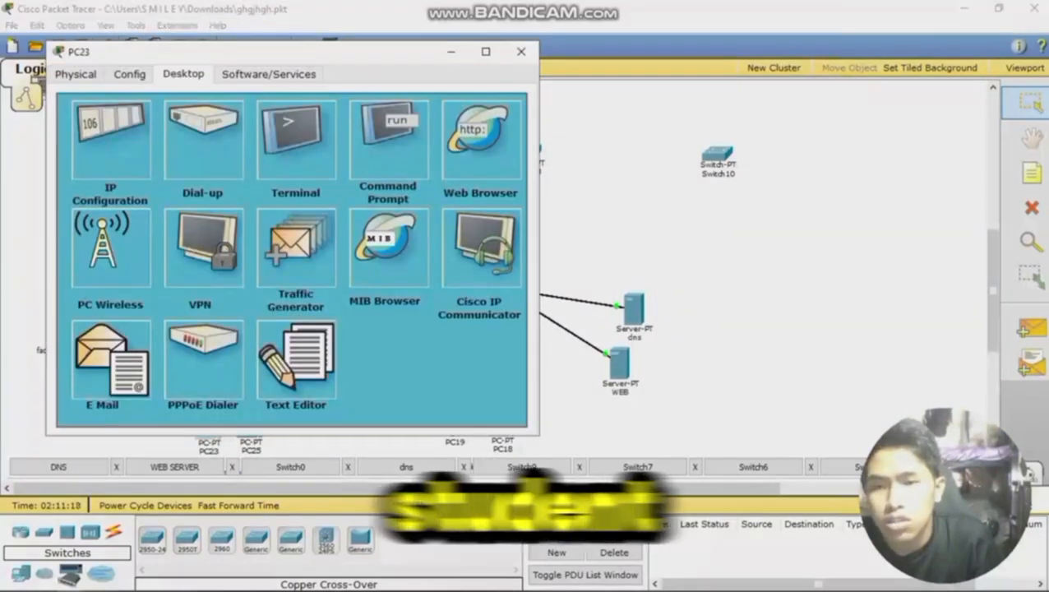
pyautogui.click(110, 136)
pyautogui.click(422, 111)
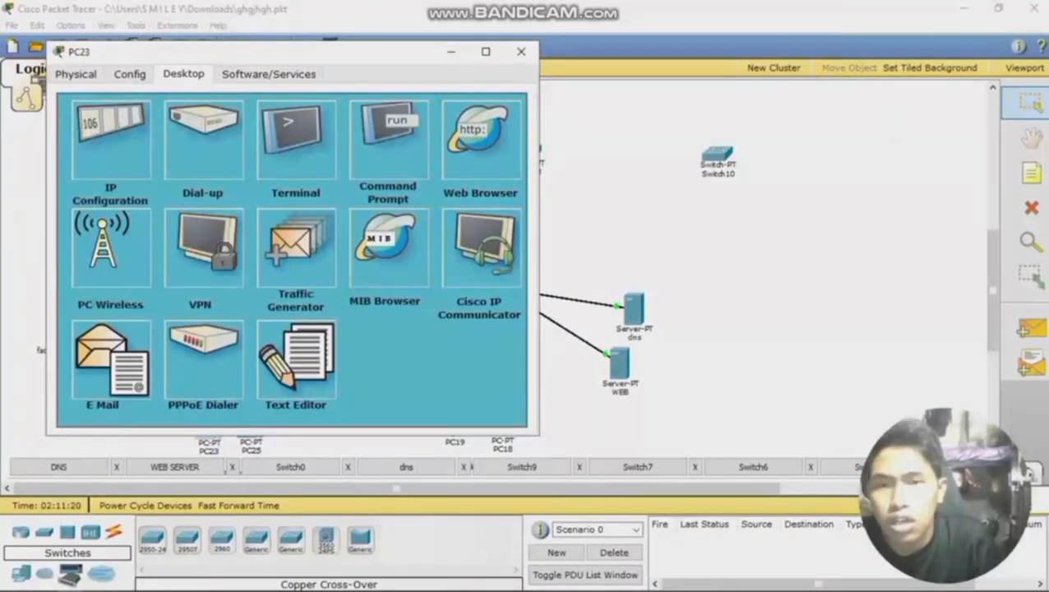
pyautogui.click(480, 139)
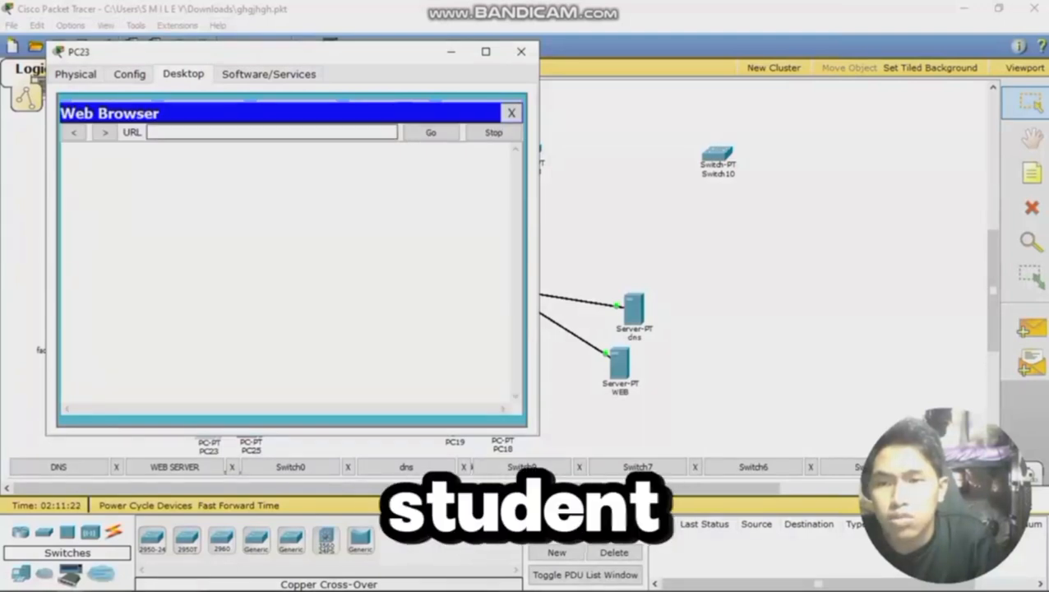
pyautogui.write('www.anthony.com')
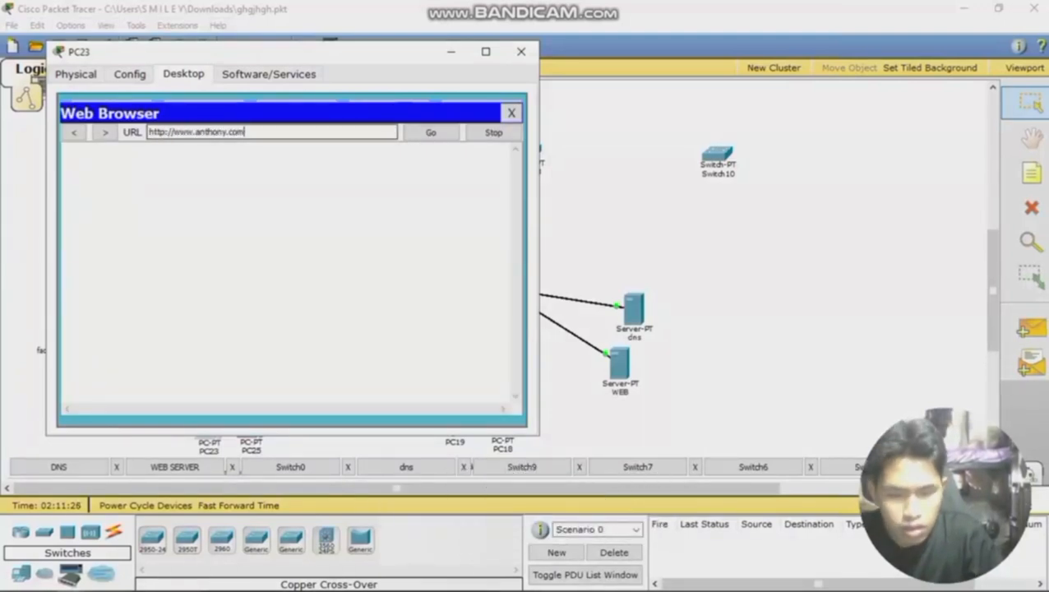
pyautogui.press('Return')
pyautogui.click(521, 52)
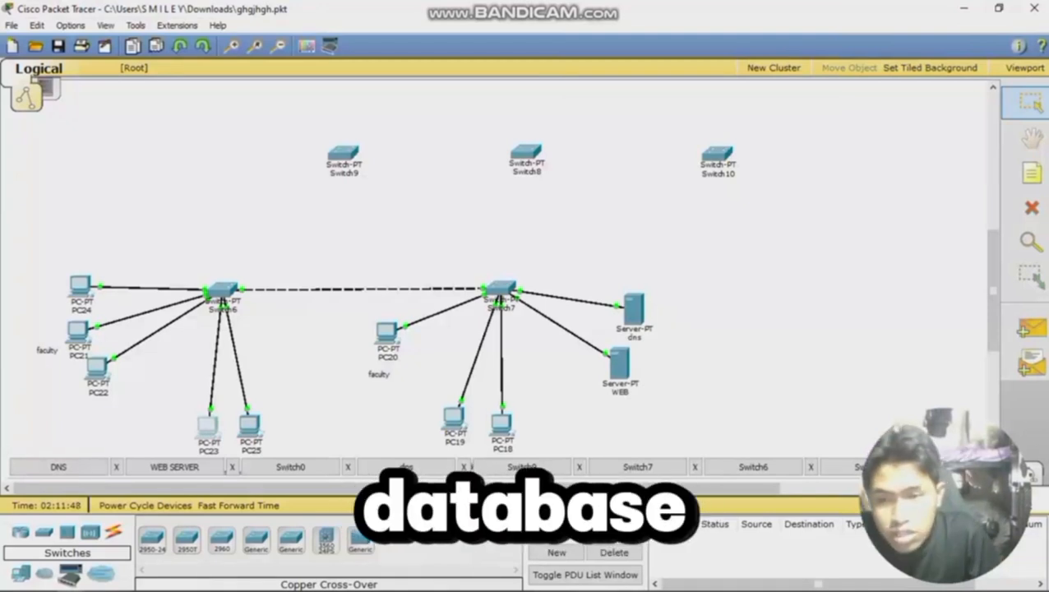
# Step: Add VLAN 10 named faculty to Switch6's VLAN database
pyautogui.click(222, 289)
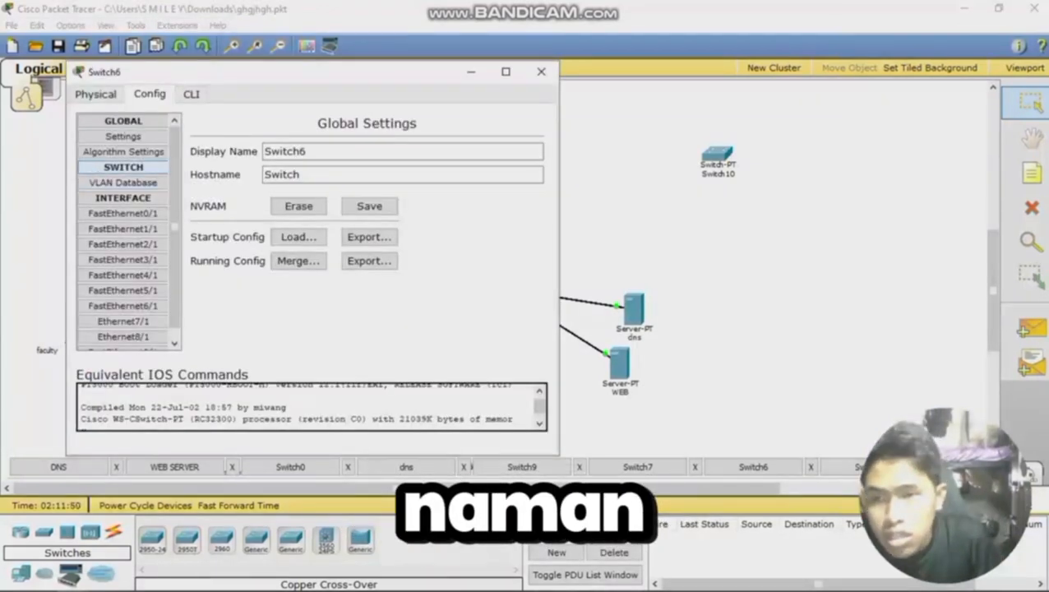
pyautogui.click(124, 181)
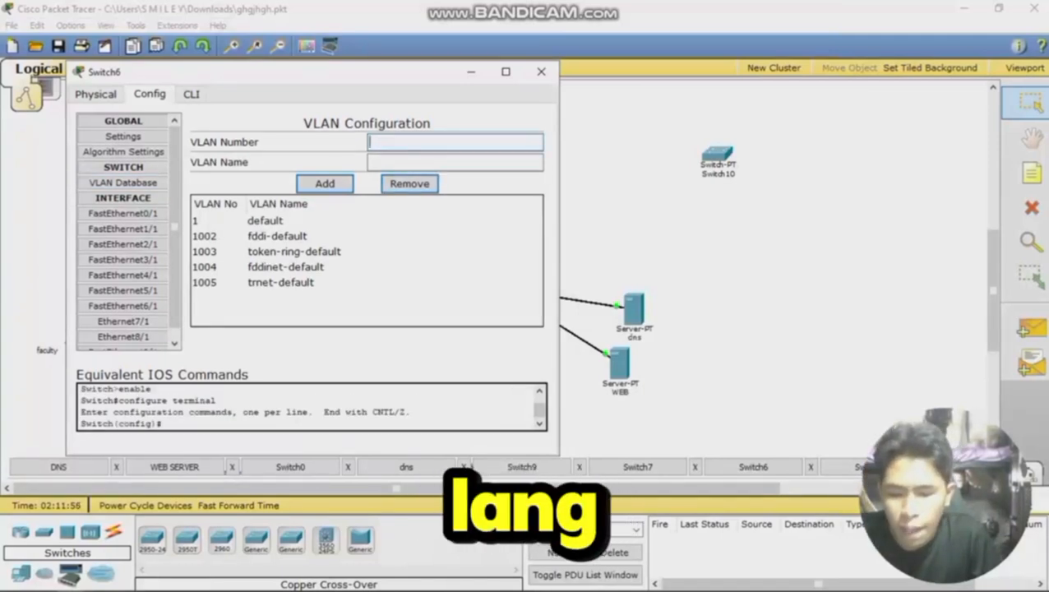
pyautogui.write('10')
pyautogui.press('Tab')
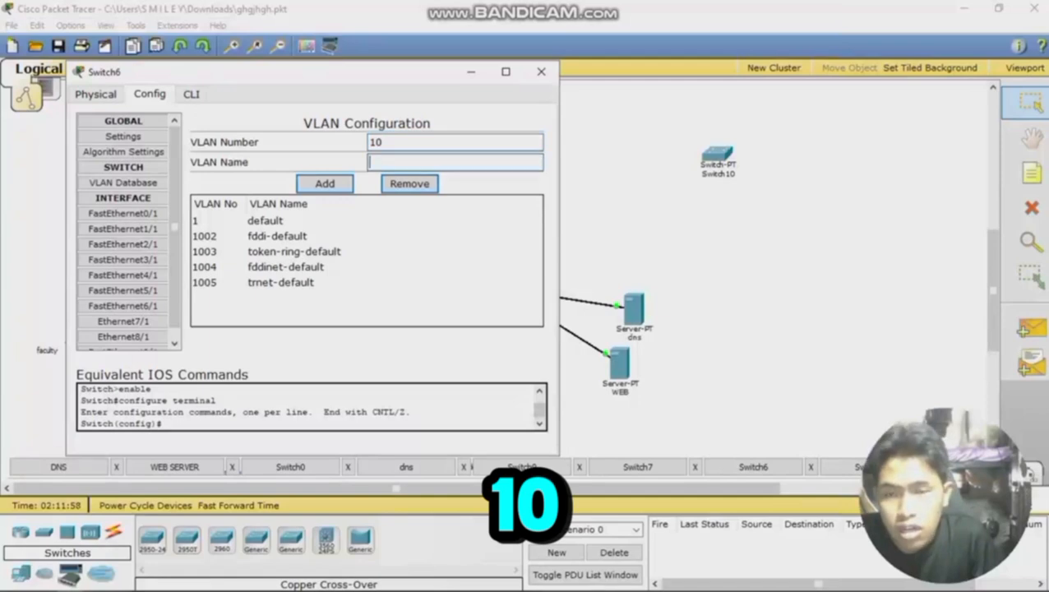
pyautogui.write('faculty')
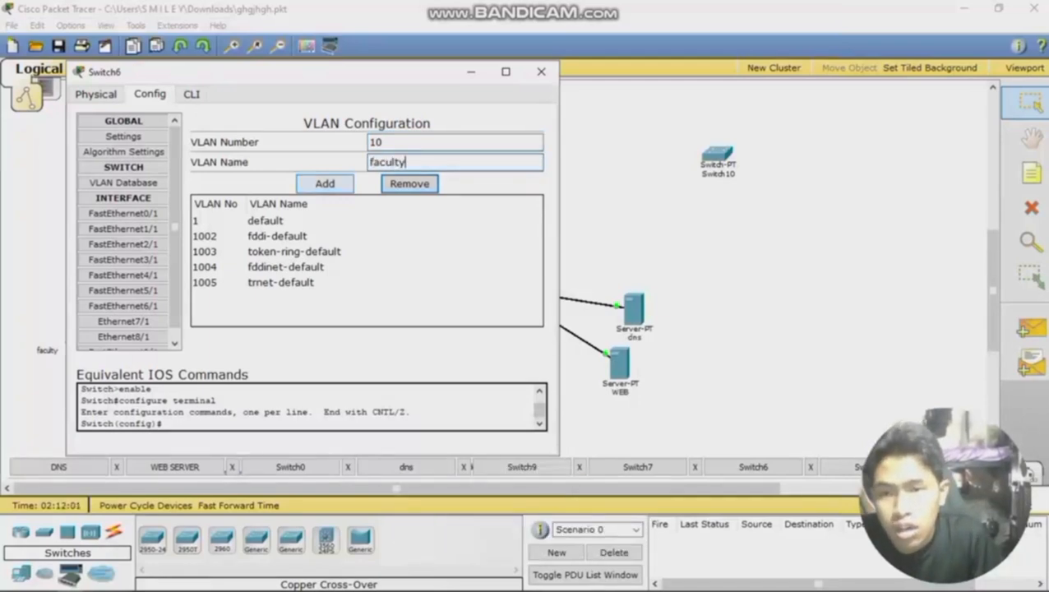
pyautogui.click(325, 183)
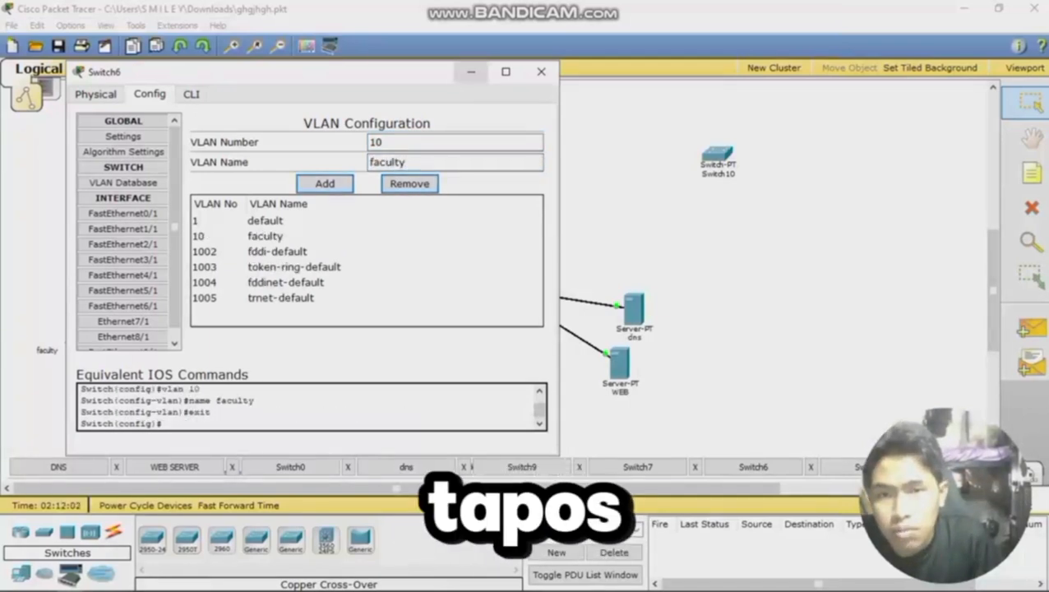
pyautogui.click(471, 72)
# Step: Add VLAN 20 named student to Switch6's VLAN database and close the switch window
pyautogui.click(223, 291)
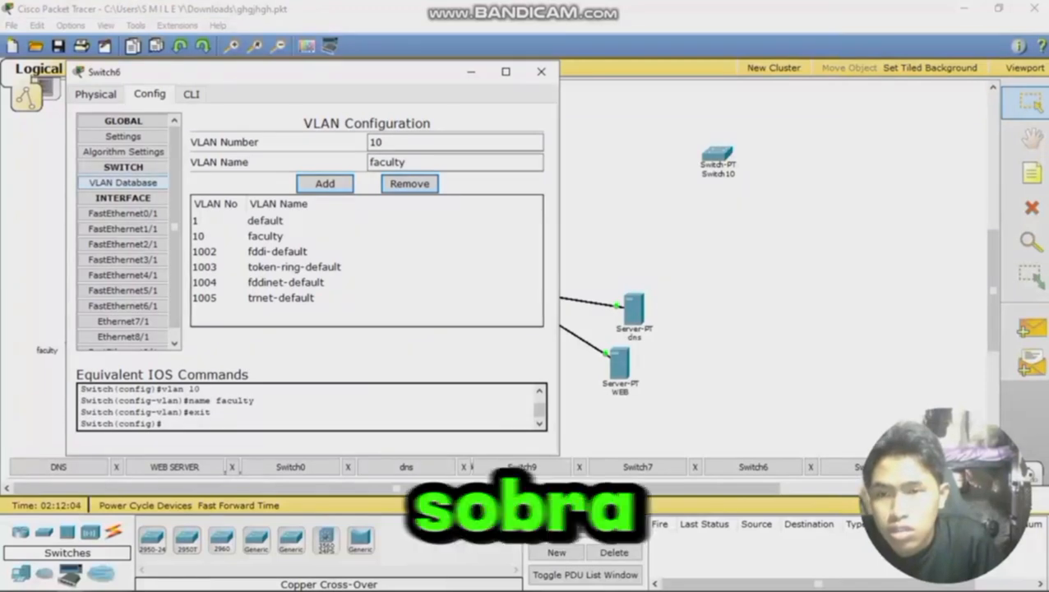
pyautogui.click(411, 143)
pyautogui.press('BackSpace')
pyautogui.press('BackSpace')
pyautogui.write('2')
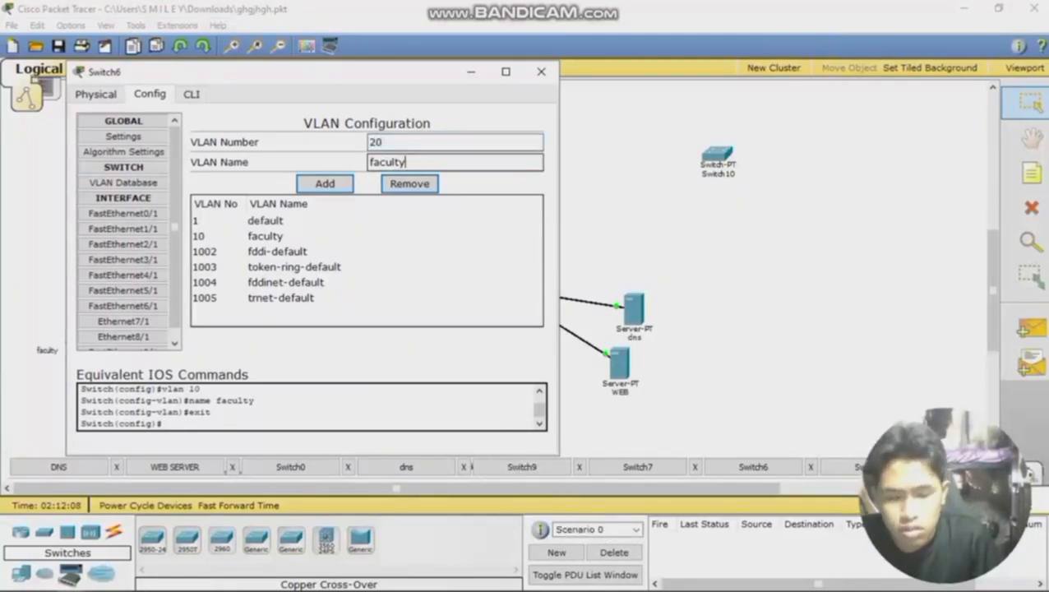
pyautogui.write('stude')
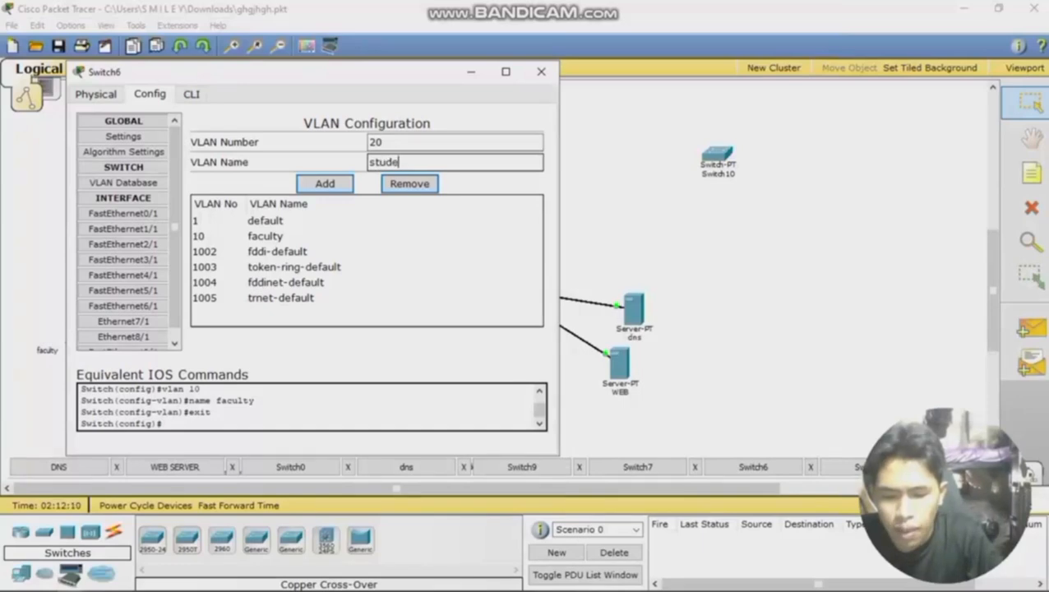
pyautogui.write('nt')
pyautogui.press('Return')
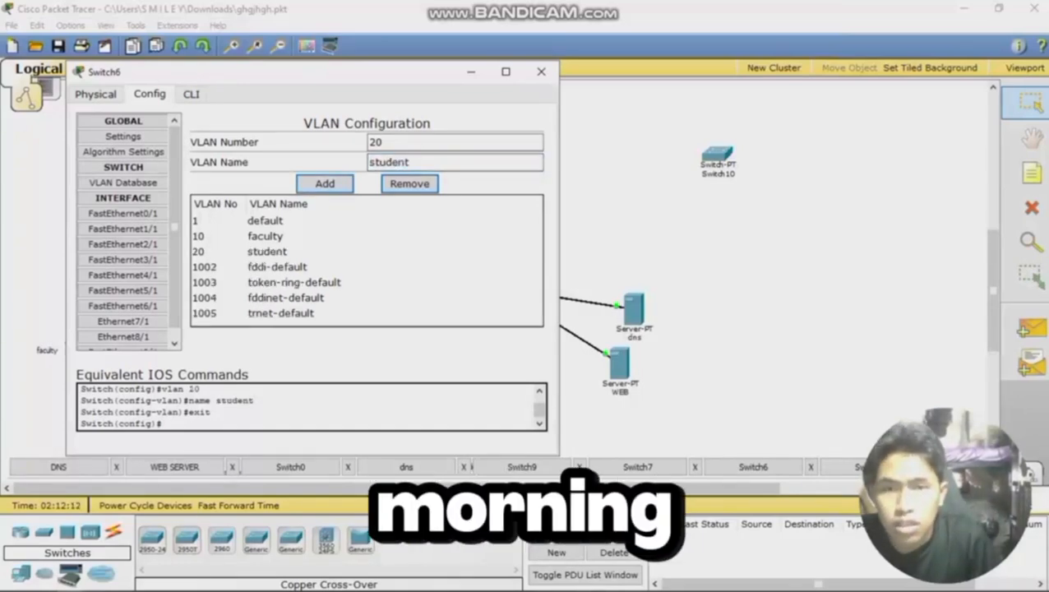
pyautogui.hotkey('alt', 'F4')
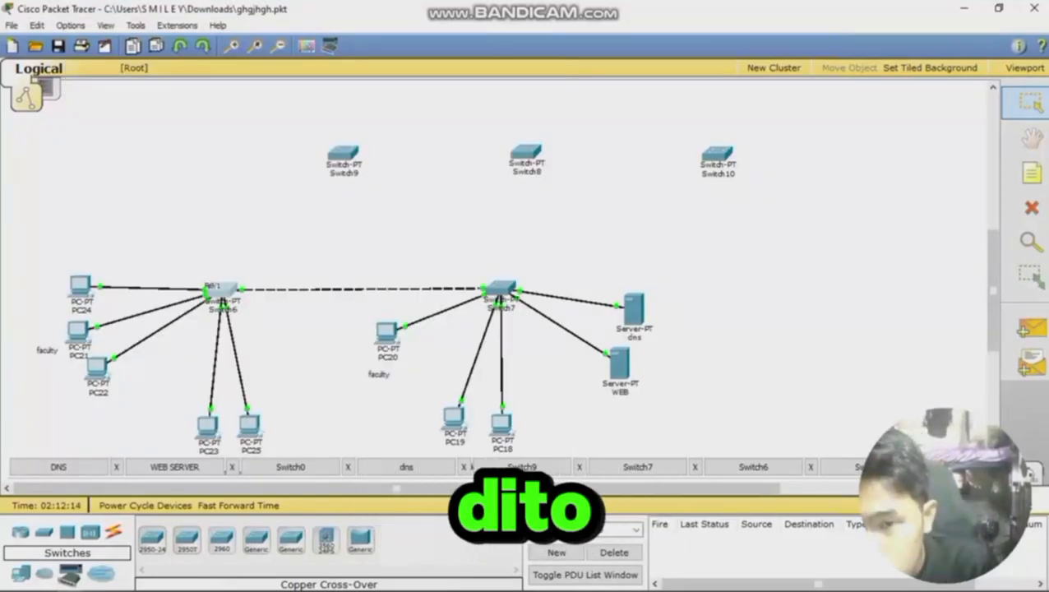
# Step: Assign Switch6's FastEthernet9/1 access port to VLAN 10 (faculty) and close the switch window
pyautogui.click(222, 290)
pyautogui.scroll(-1, 124, 334)
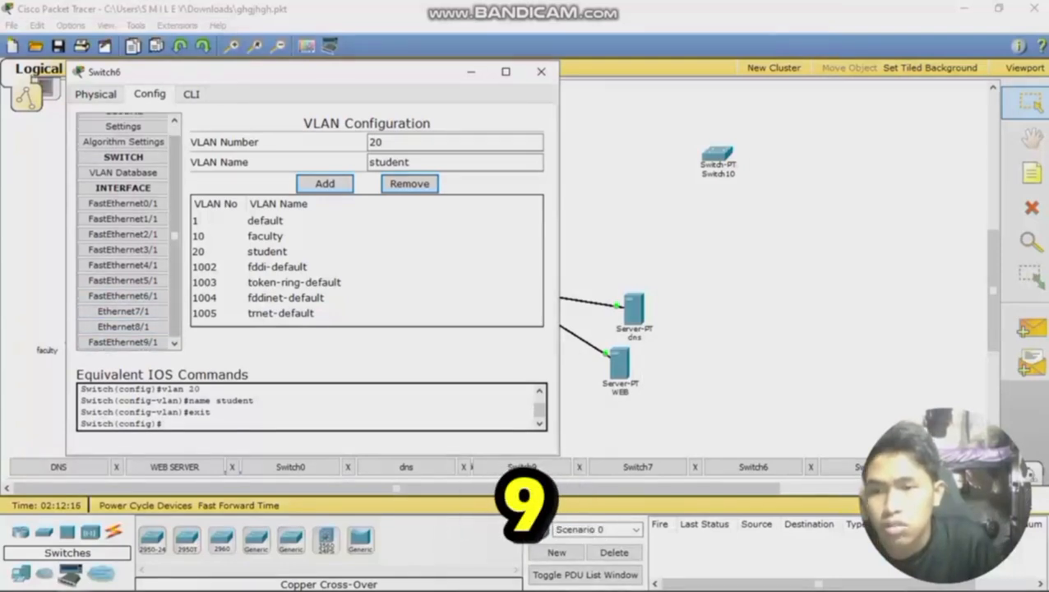
pyautogui.click(122, 342)
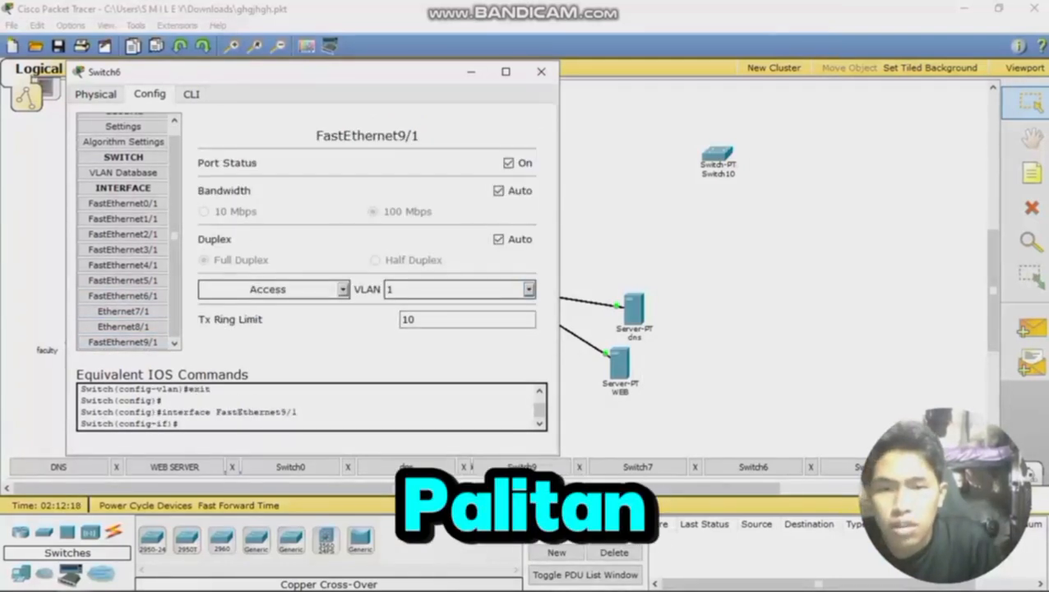
pyautogui.click(529, 288)
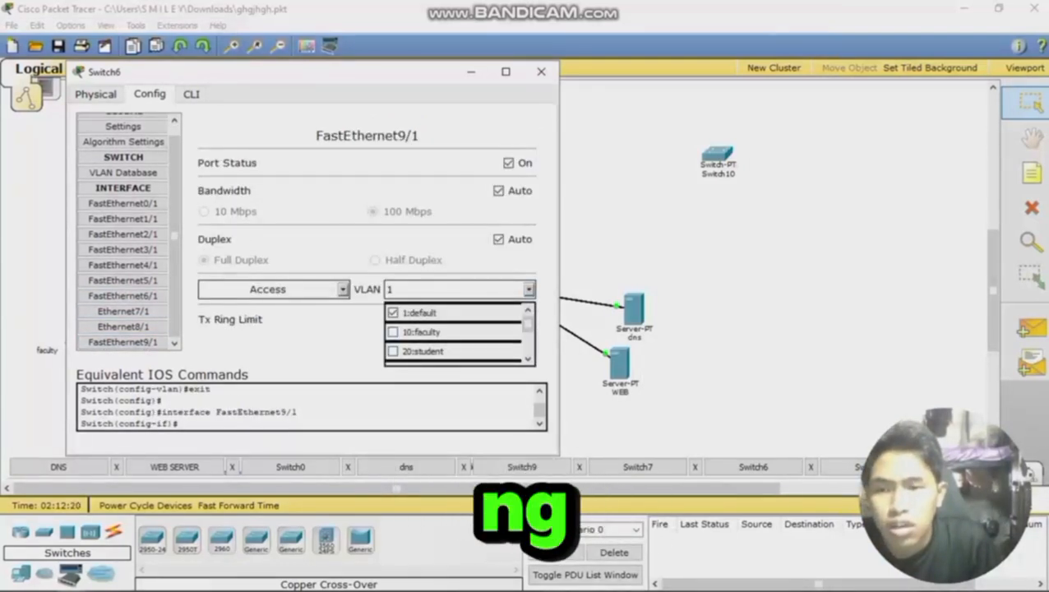
pyautogui.click(393, 332)
pyautogui.click(541, 72)
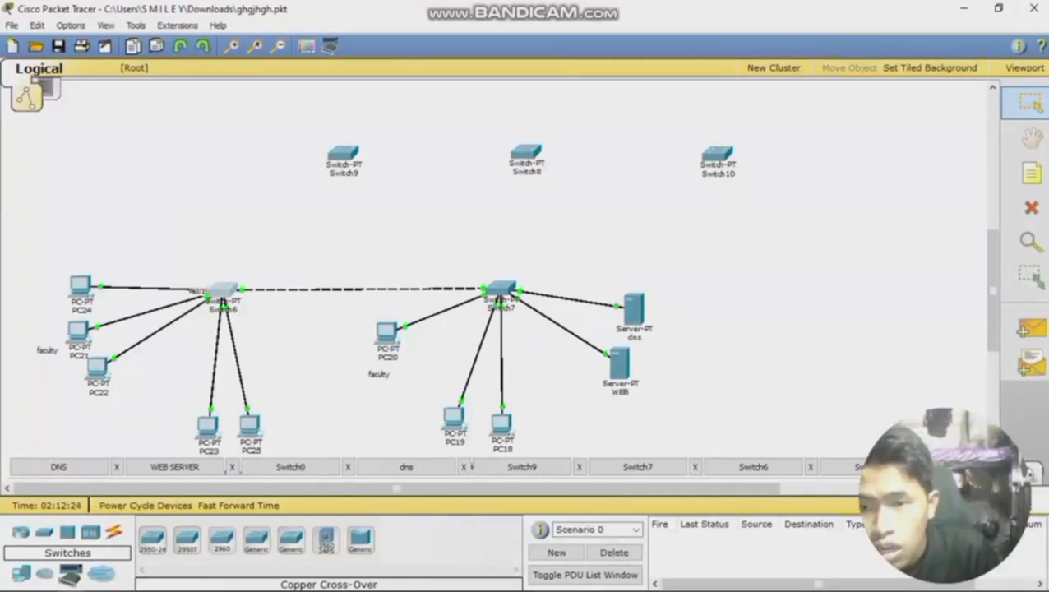
# Step: Assign Switch6's FastEthernet3/1 access port to VLAN 10 (faculty) and minimize the switch window
pyautogui.click(222, 290)
pyautogui.click(124, 249)
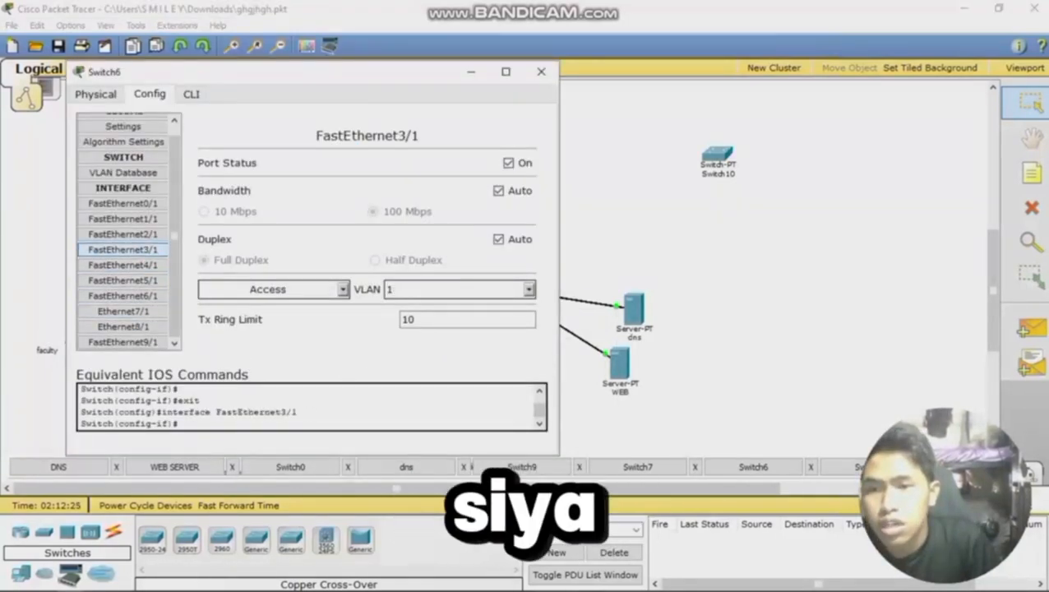
pyautogui.click(528, 288)
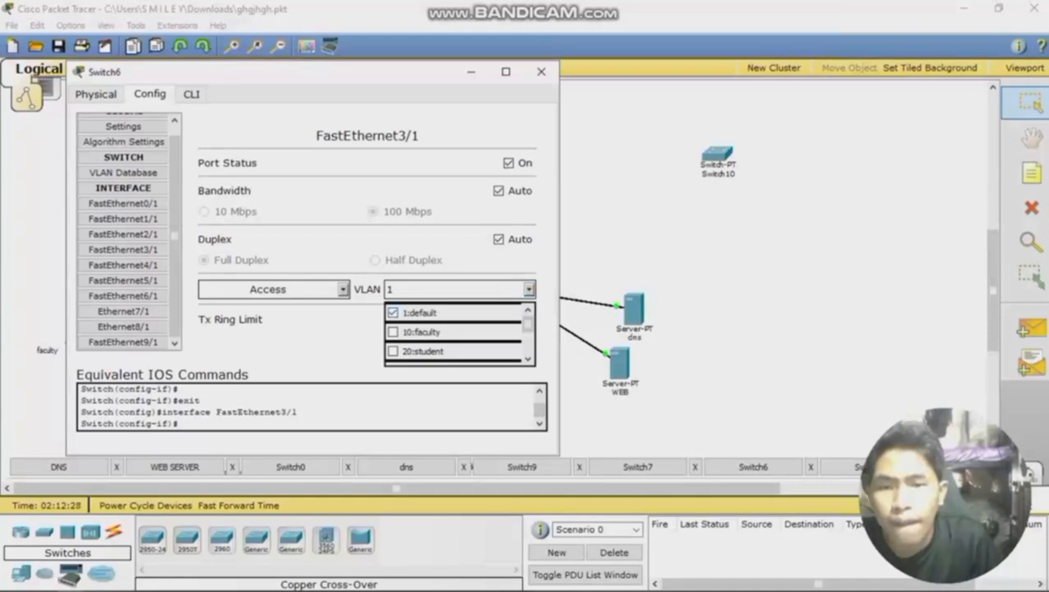
pyautogui.click(392, 332)
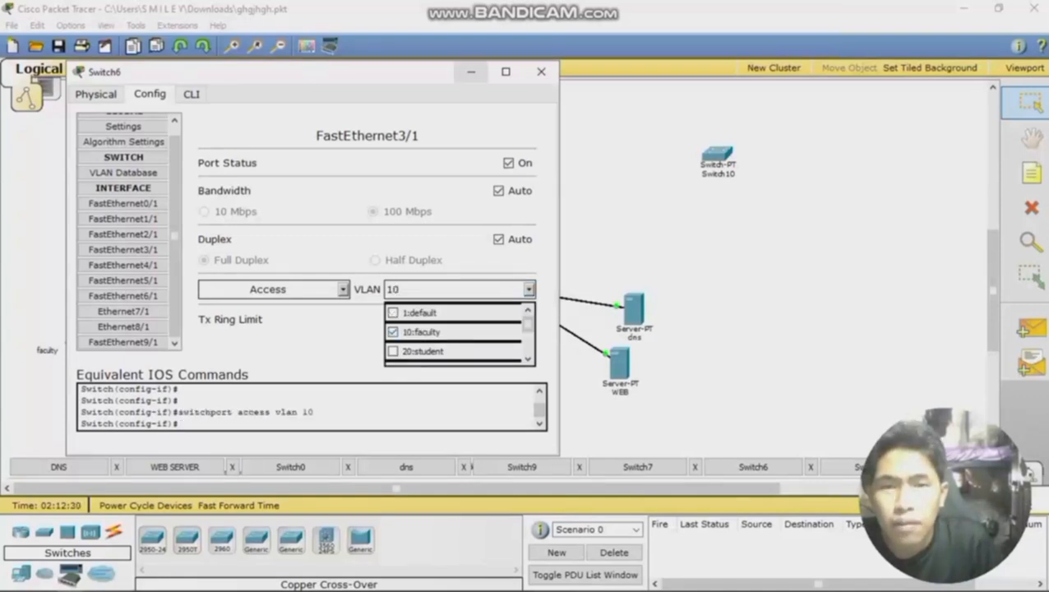
pyautogui.click(471, 73)
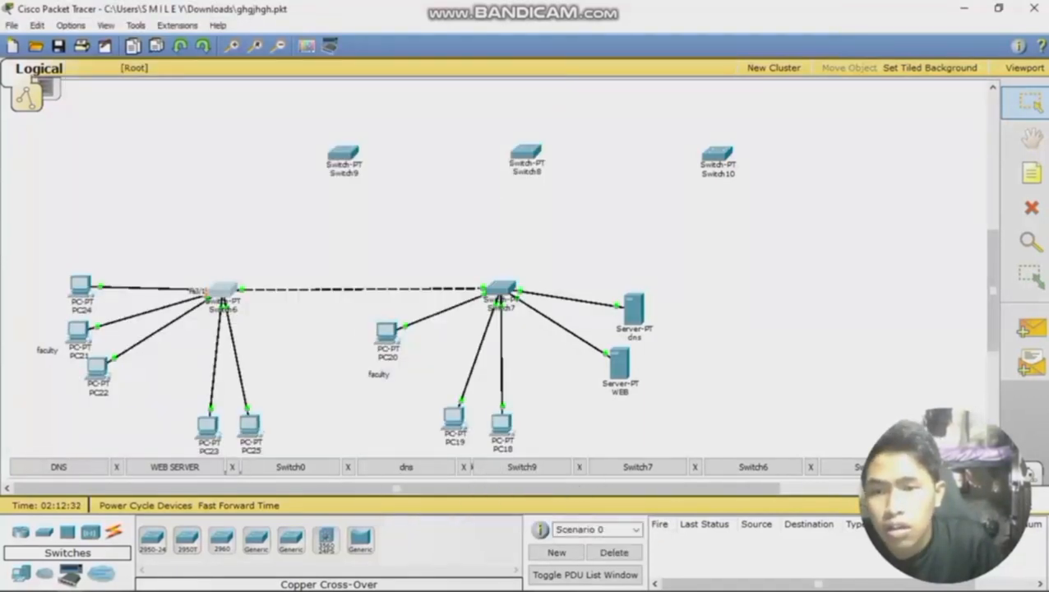
# Step: Assign Switch6's FastEthernet2/1 access port to VLAN 10 (faculty) and close the switch window
pyautogui.click(222, 290)
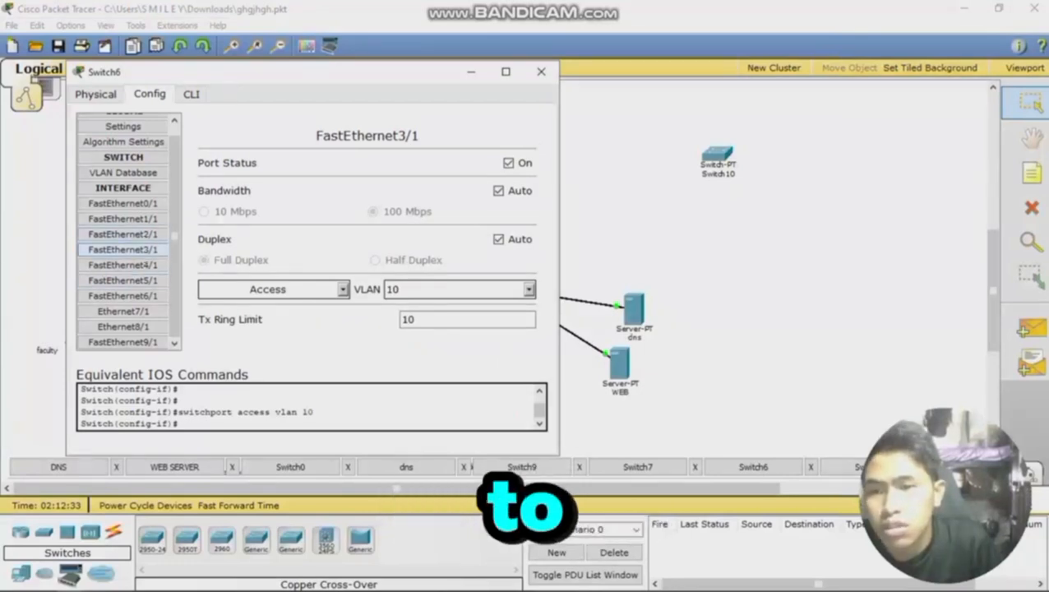
pyautogui.click(123, 234)
pyautogui.click(528, 288)
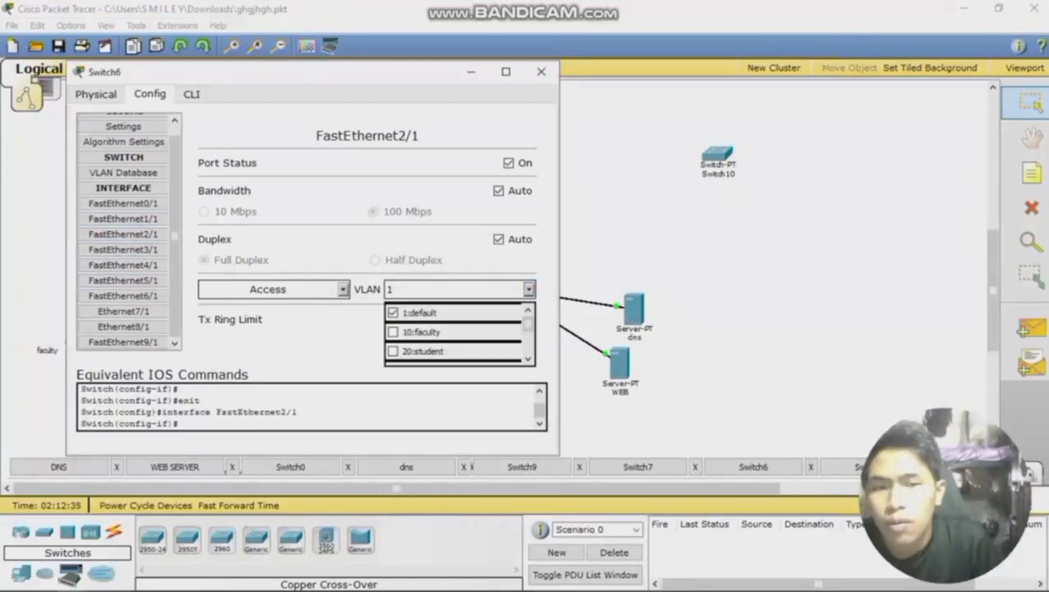
pyautogui.click(393, 331)
pyautogui.click(541, 71)
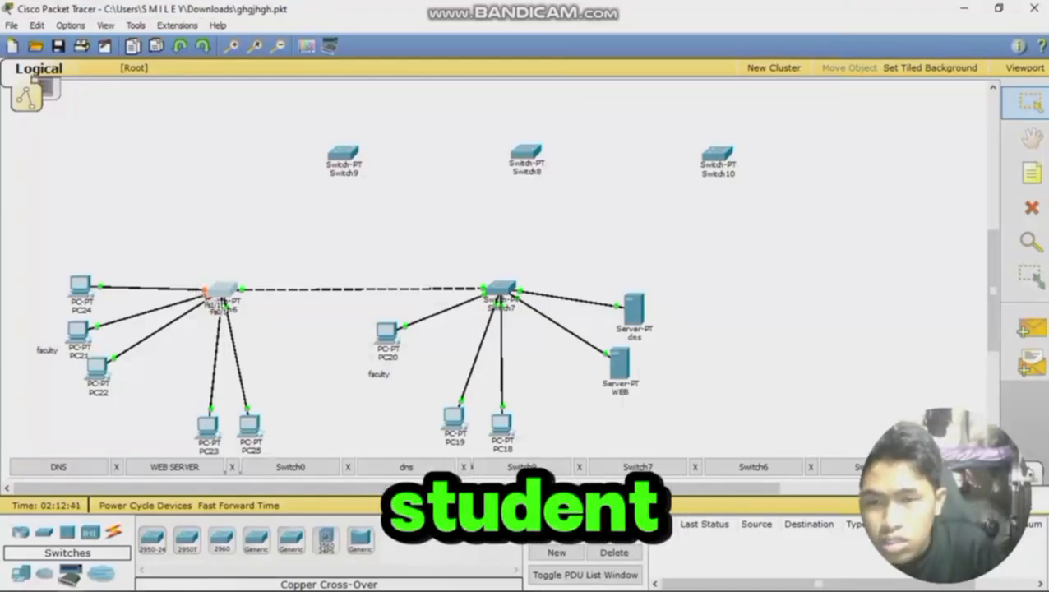
# Step: Assign Switch6's FastEthernet1/1 access port to VLAN 20 (student) and minimize the switch window
pyautogui.click(222, 289)
pyautogui.click(123, 219)
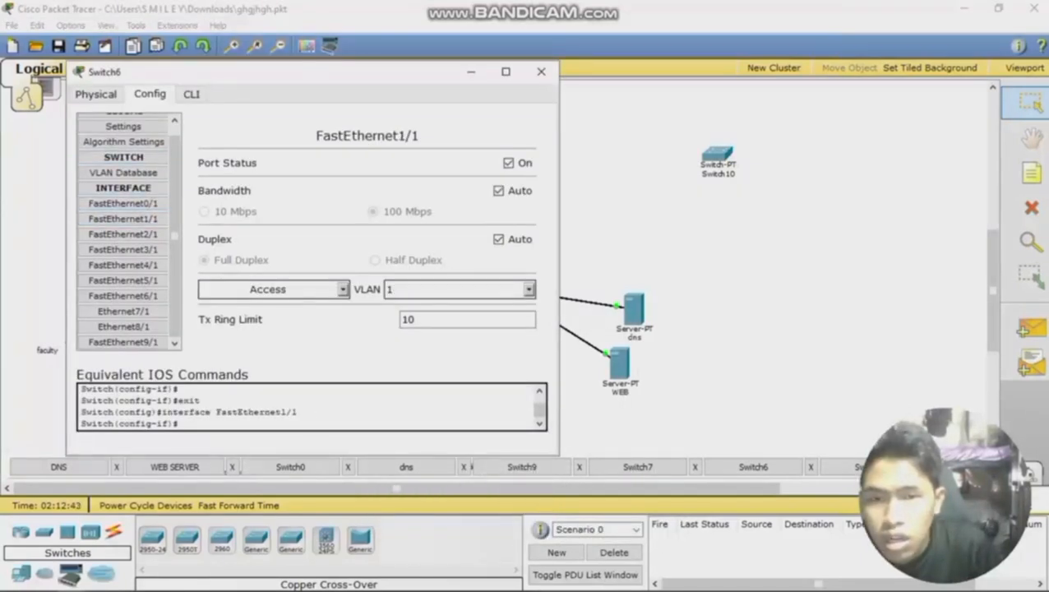
pyautogui.click(529, 289)
pyautogui.click(393, 350)
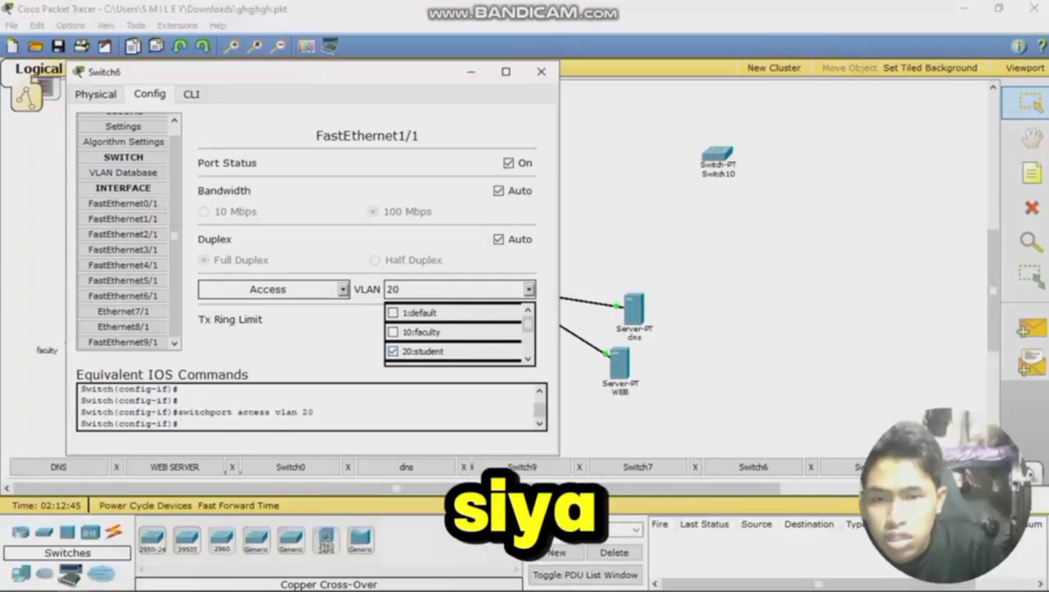
pyautogui.click(471, 71)
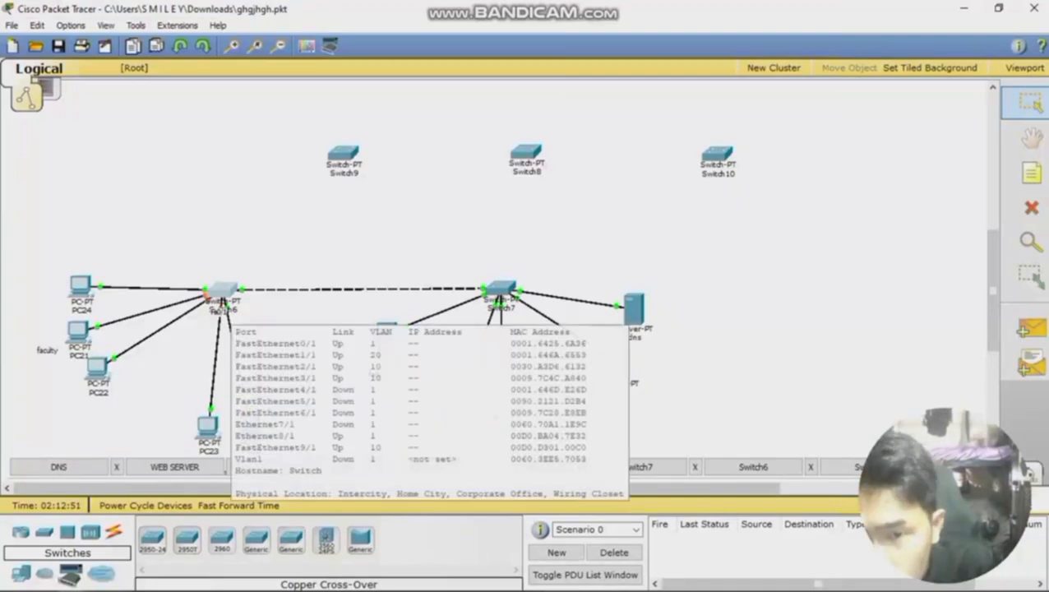
# Step: Assign Switch6's FastEthernet0/1 access port to VLAN 20 (student) and close the switch window
pyautogui.click(222, 289)
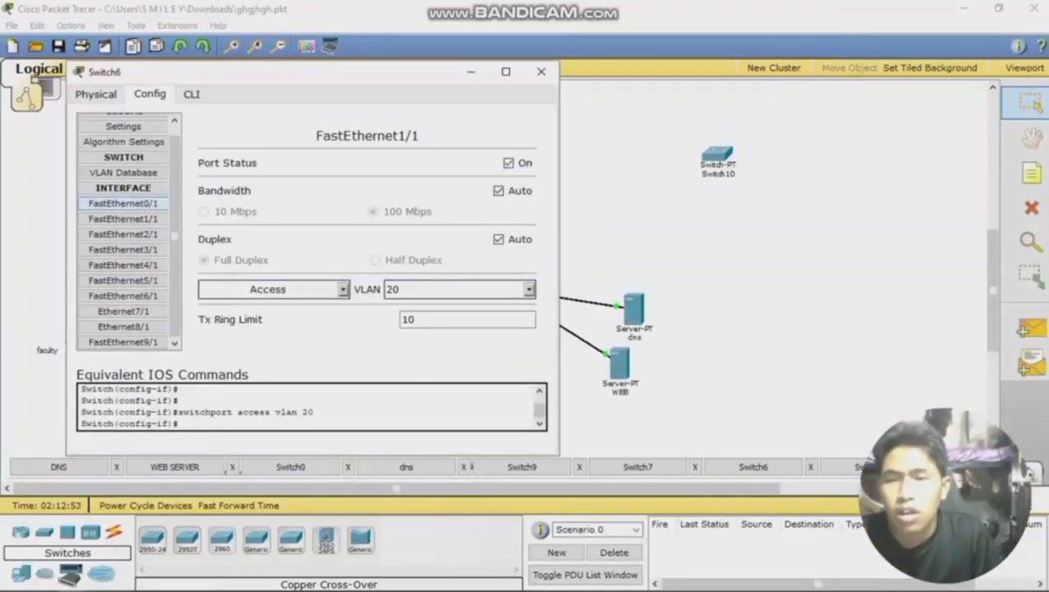
pyautogui.click(124, 203)
pyautogui.click(529, 289)
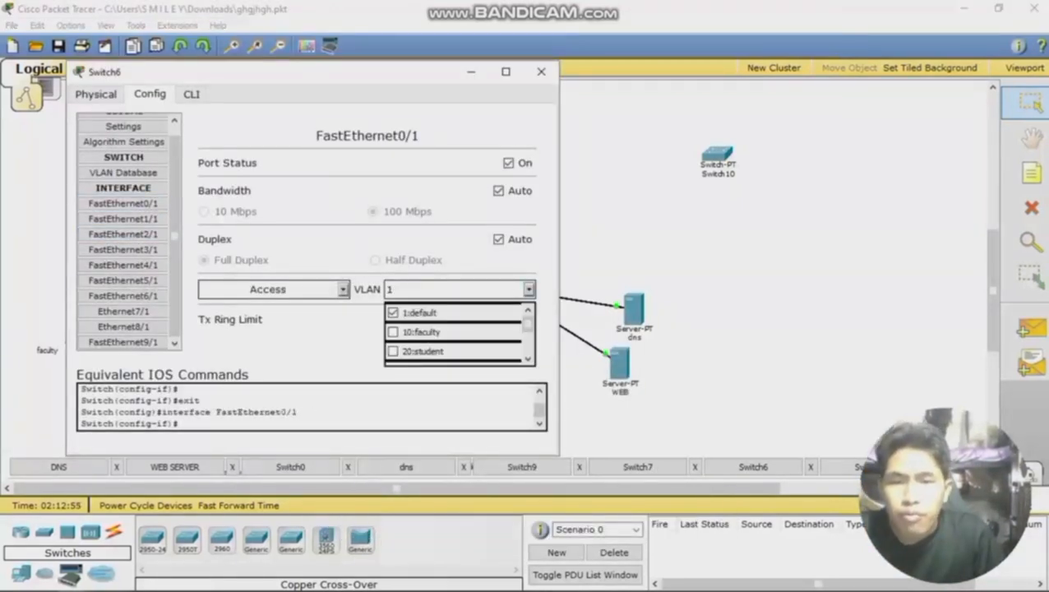
pyautogui.click(422, 351)
pyautogui.click(541, 72)
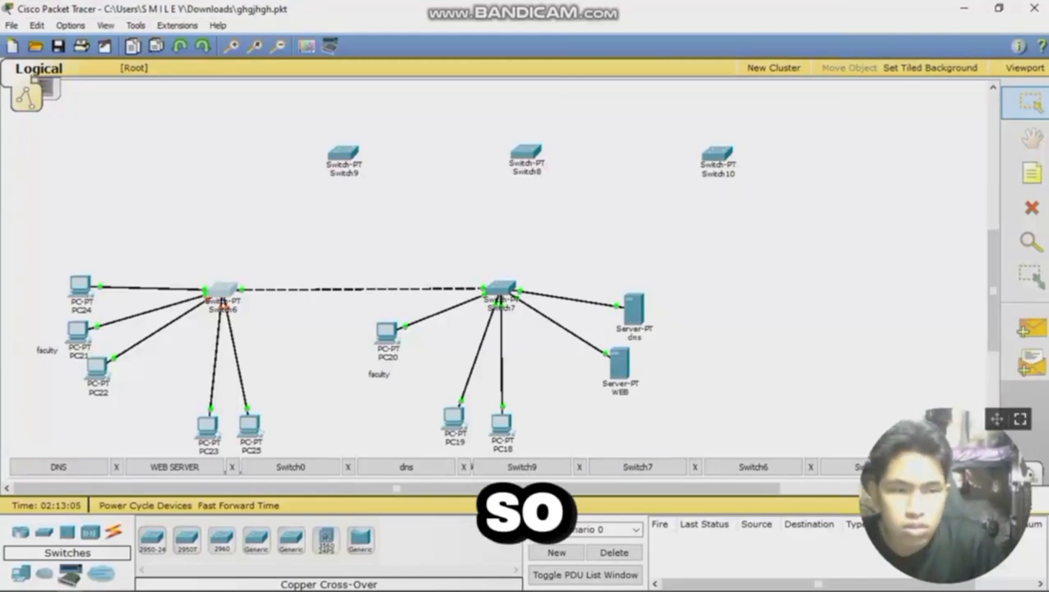
# Step: Test connectivity with a simple PDU from PC21 to PC24, and delete the test scenario
pyautogui.click(1030, 328)
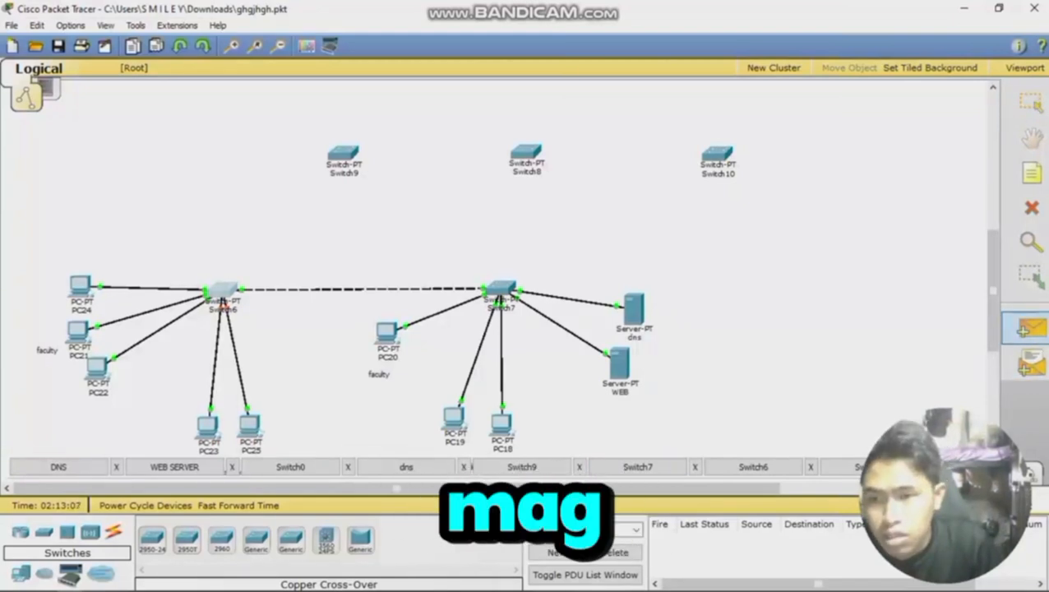
pyautogui.click(78, 330)
pyautogui.click(79, 285)
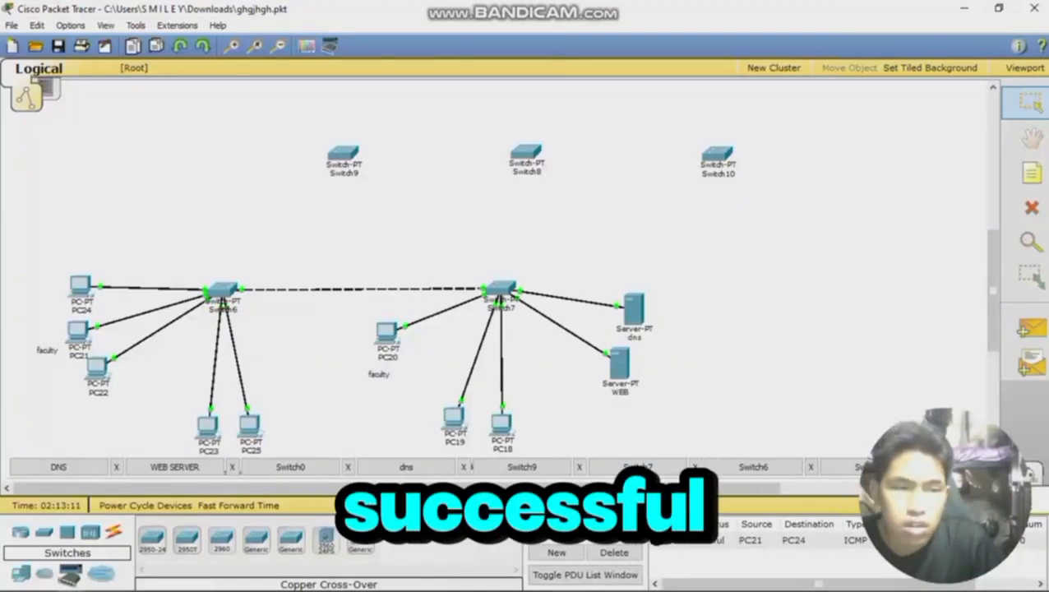
pyautogui.click(614, 552)
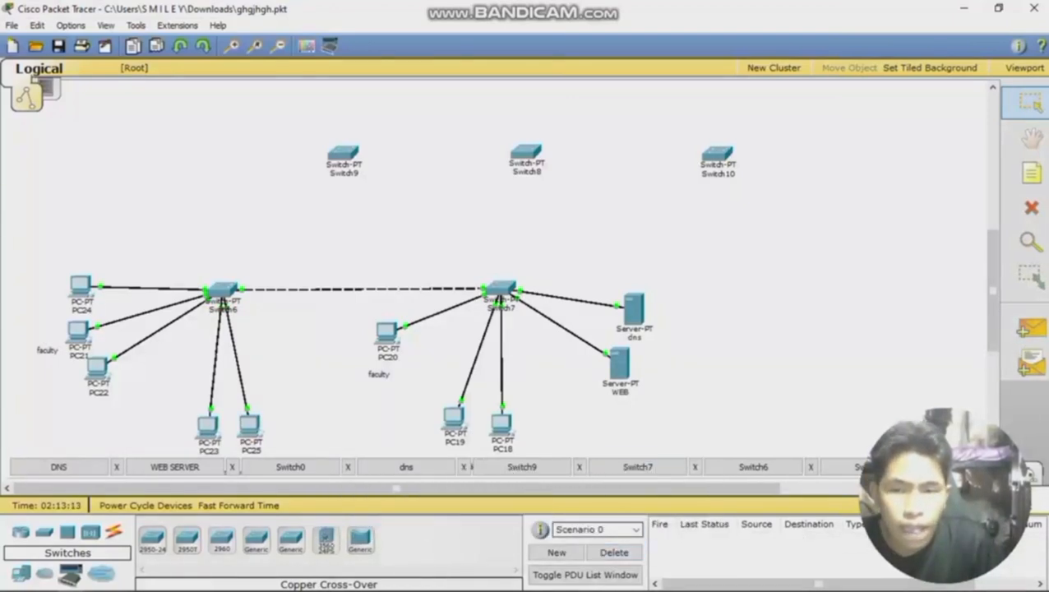
# Step: Test connectivity with simple PDUs from PC23 to PC22 and from PC23 to PC25, and delete the test scenario
pyautogui.press('p')
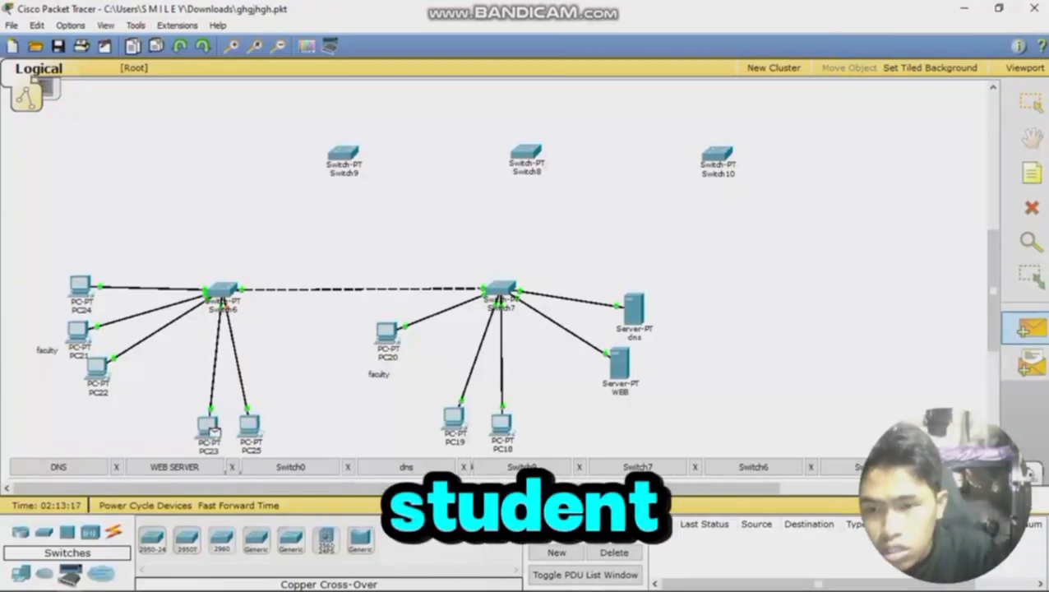
pyautogui.click(97, 367)
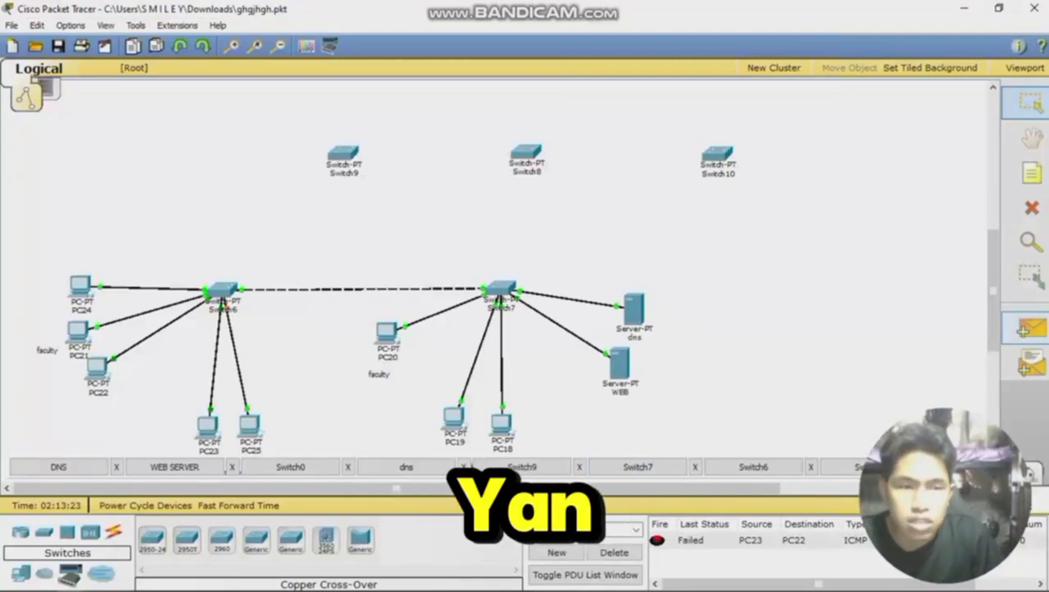
pyautogui.press('p')
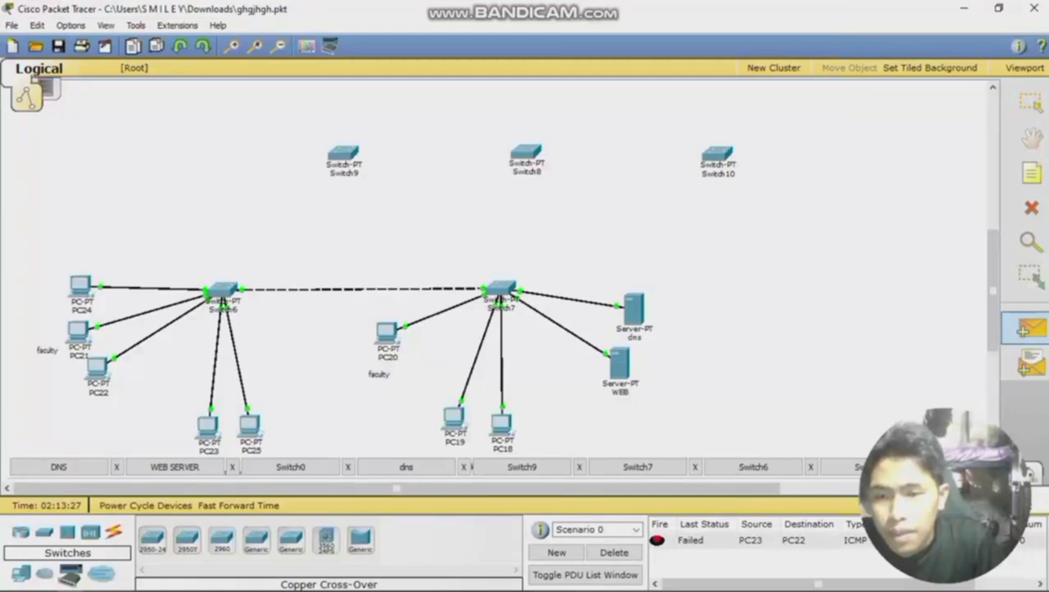
pyautogui.click(207, 425)
pyautogui.click(249, 425)
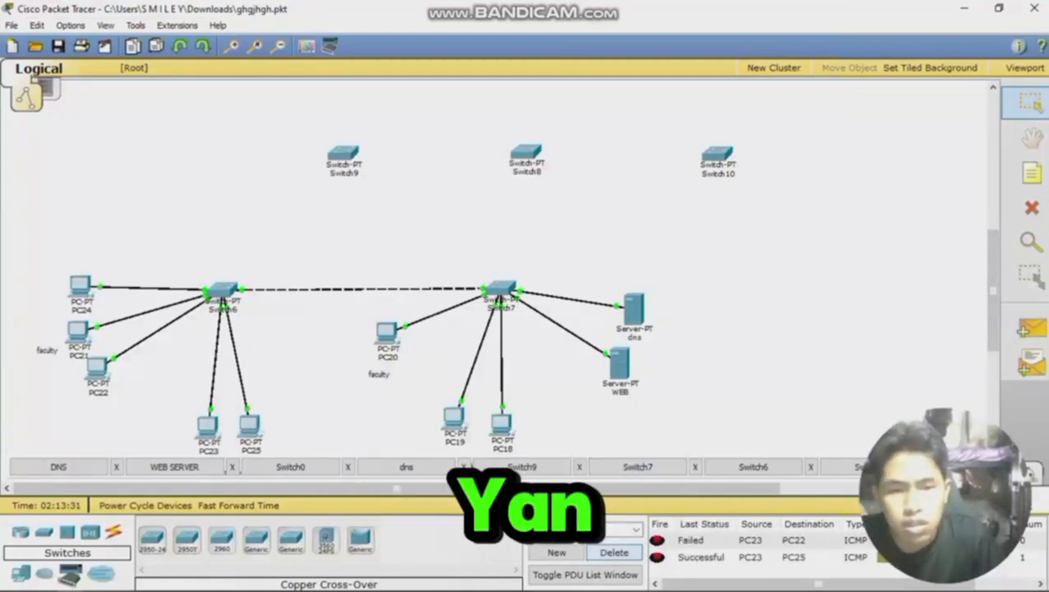
pyautogui.click(613, 552)
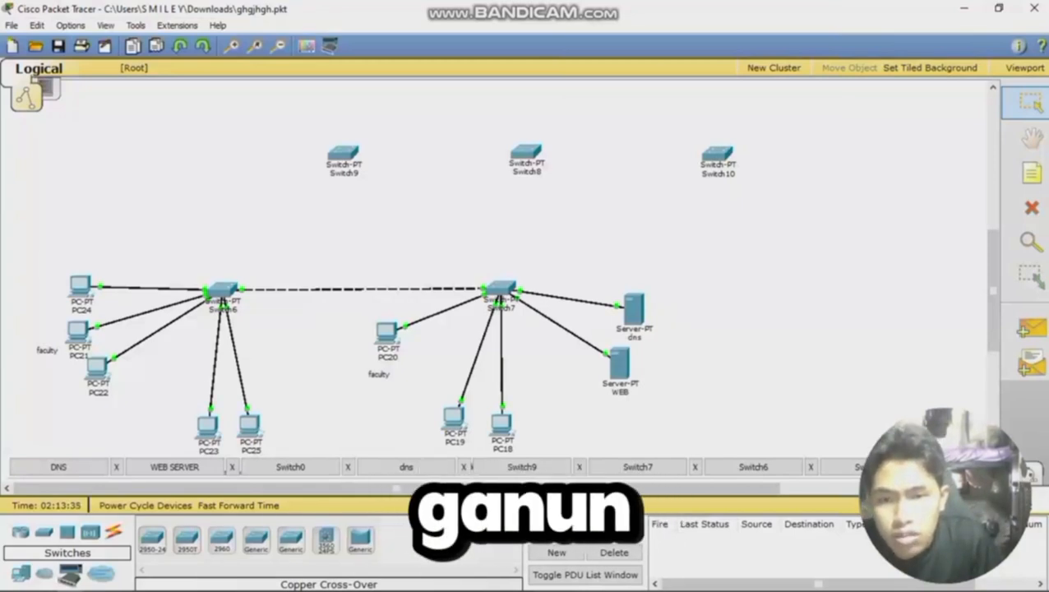
# Step: Add VLAN 10 named faculty to Switch7's VLAN database
pyautogui.click(500, 289)
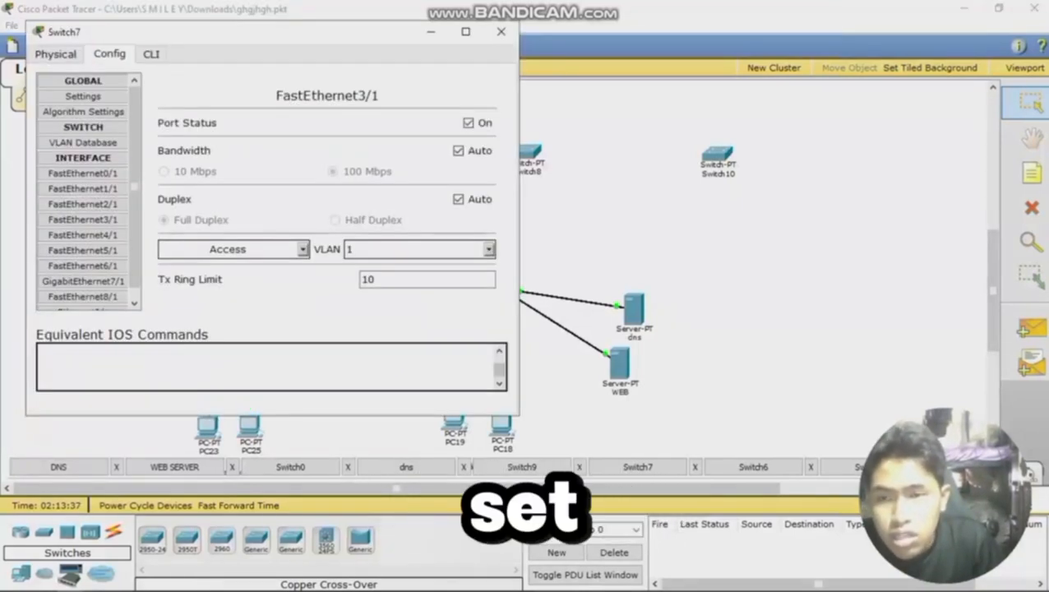
pyautogui.click(82, 142)
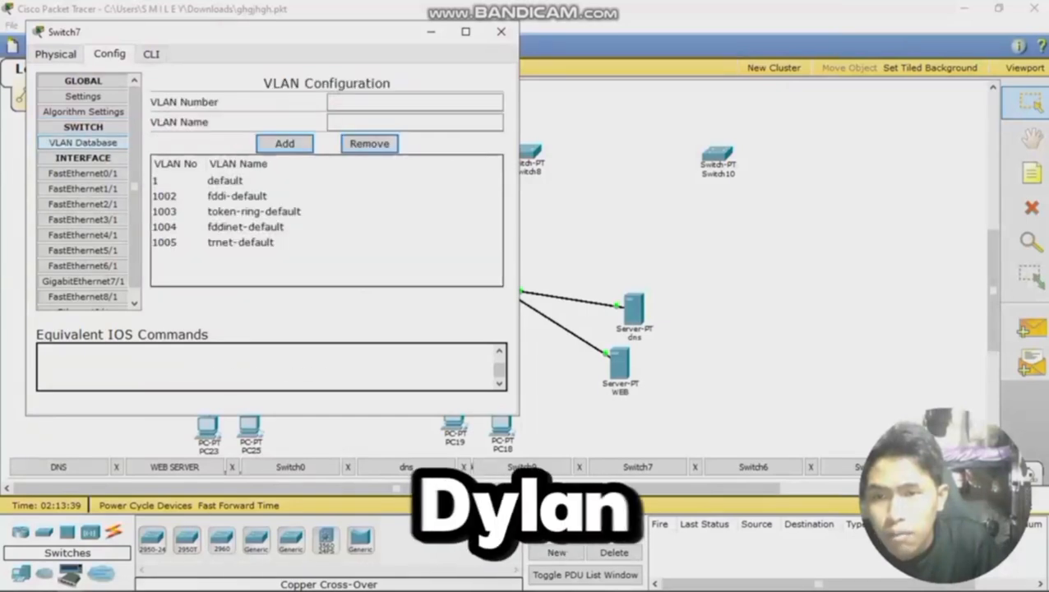
pyautogui.click(414, 102)
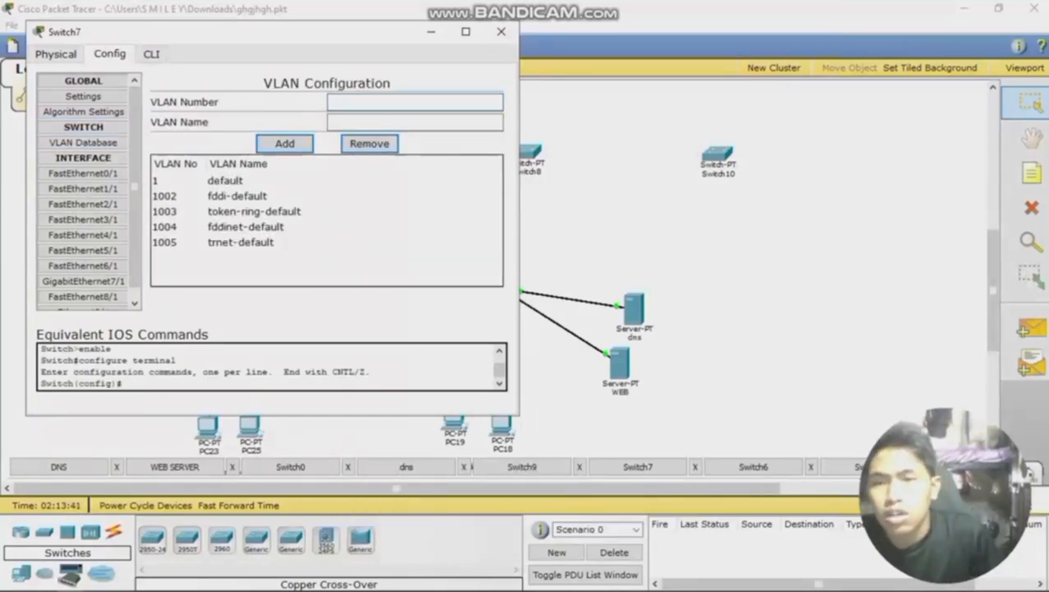
pyautogui.write('10')
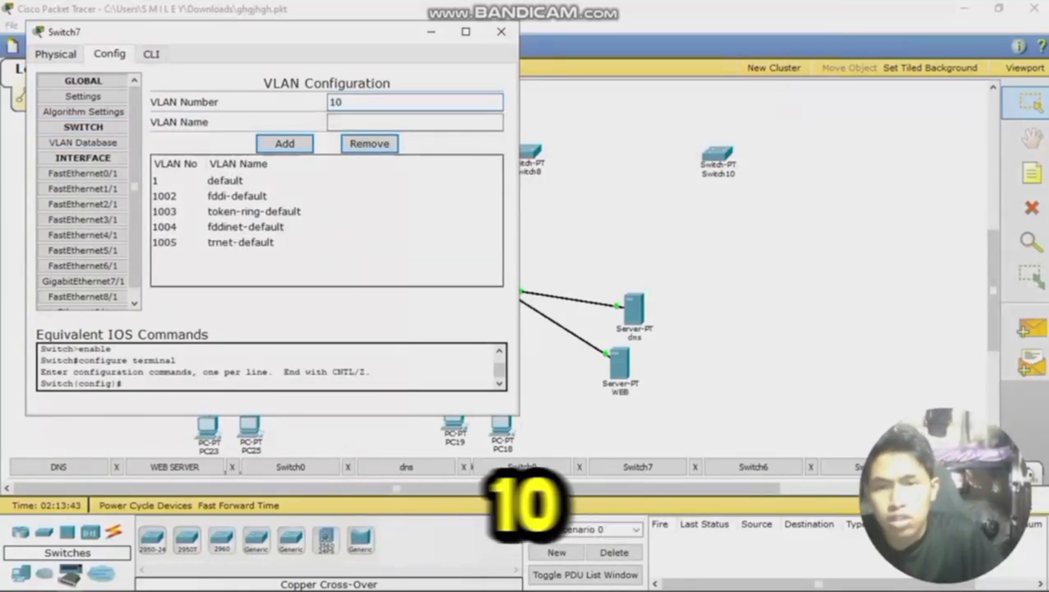
pyautogui.write('faculty')
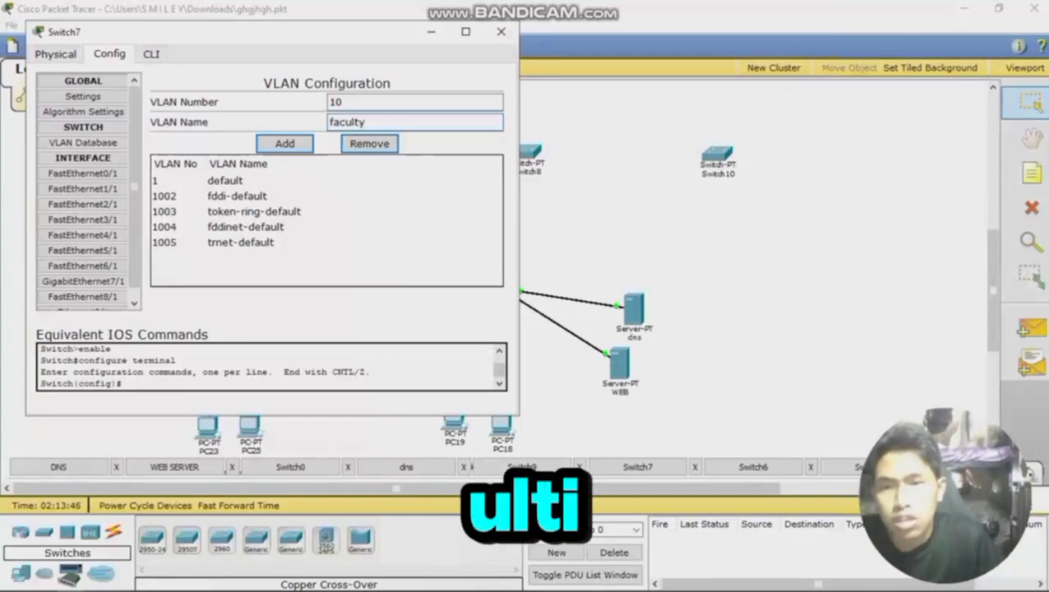
pyautogui.click(284, 143)
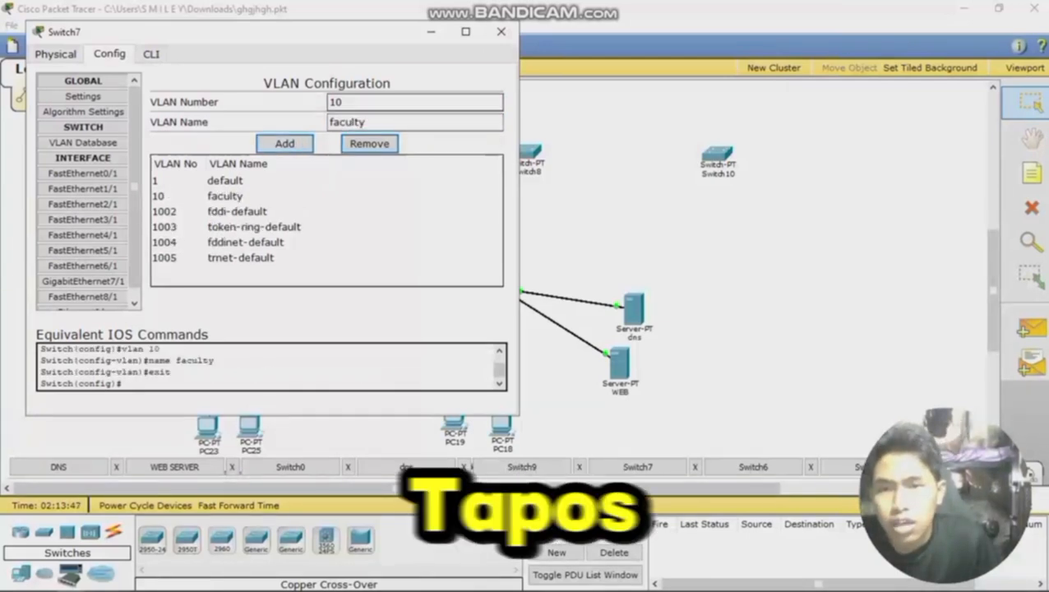
# Step: Add VLAN 20 named student to Switch7's VLAN database and close the switch window
pyautogui.click(334, 102)
pyautogui.write('2')
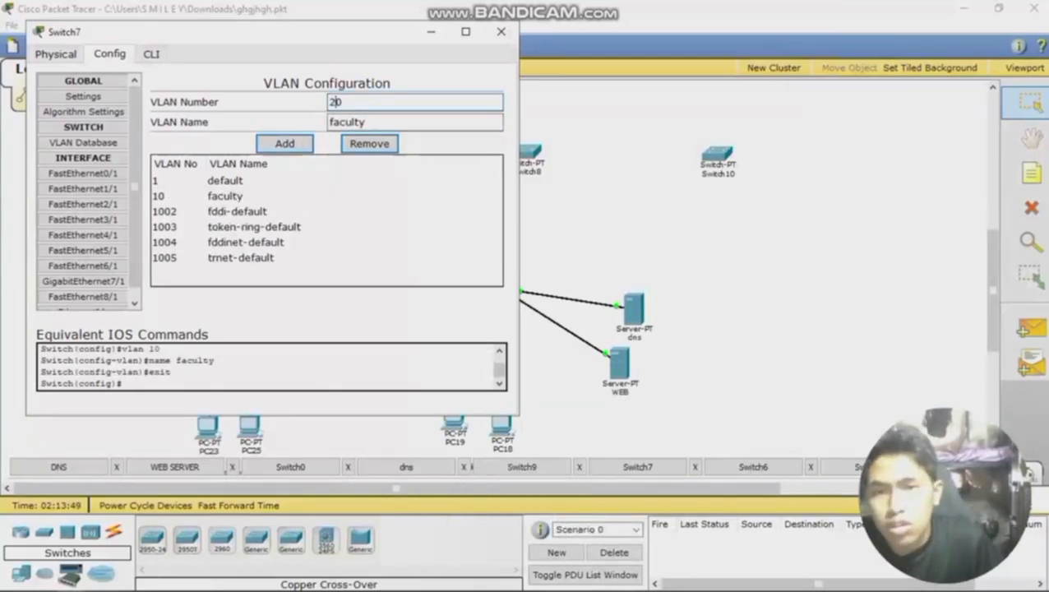
pyautogui.click(366, 122)
pyautogui.press('BackSpace')
pyautogui.press('BackSpace')
pyautogui.press('BackSpace')
pyautogui.press('BackSpace')
pyautogui.press('BackSpace')
pyautogui.press('BackSpace')
pyautogui.write('student')
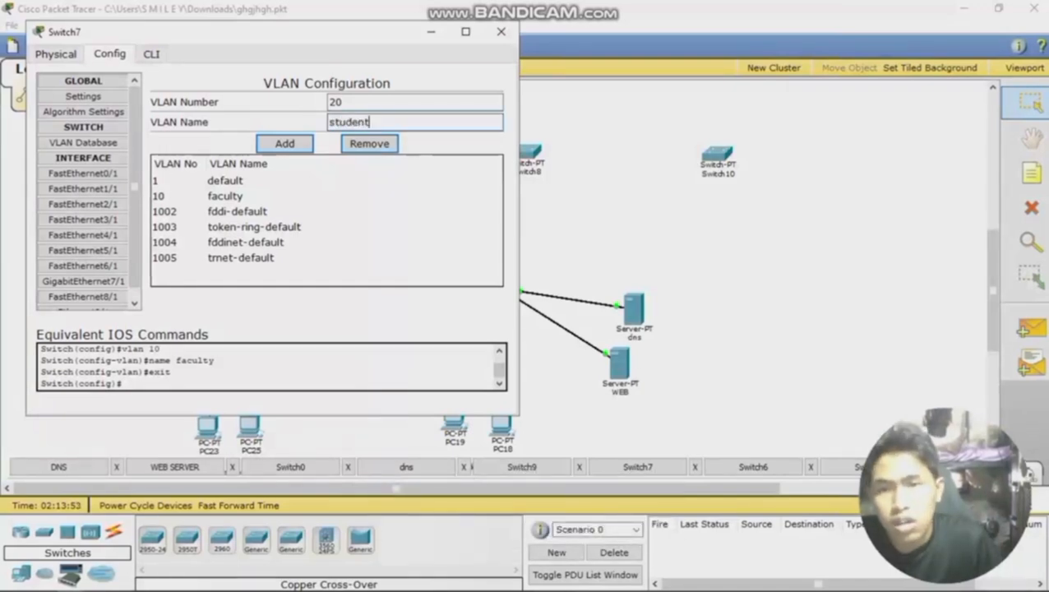
pyautogui.click(284, 143)
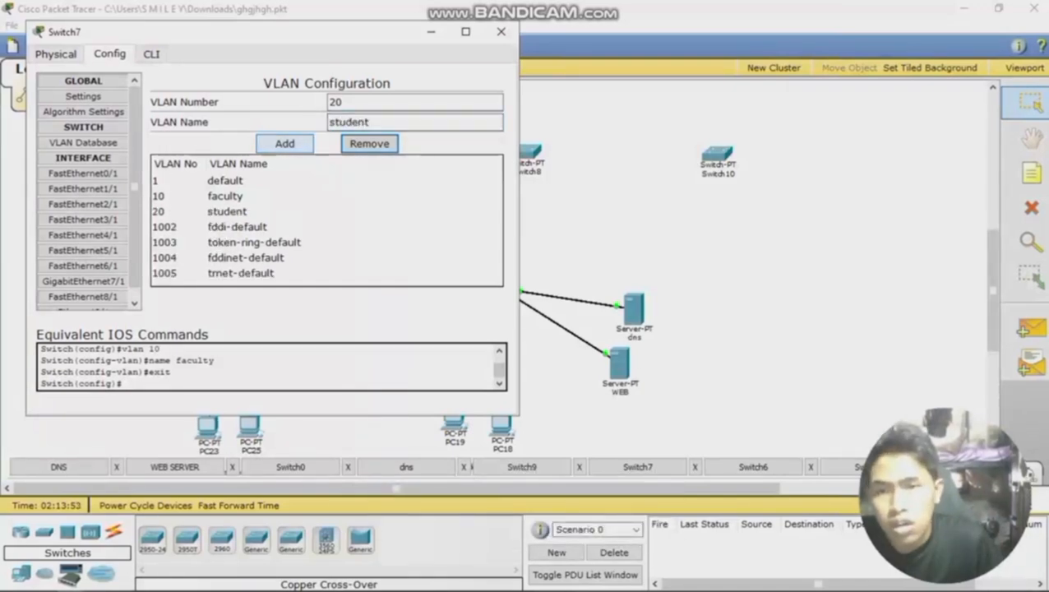
pyautogui.click(501, 31)
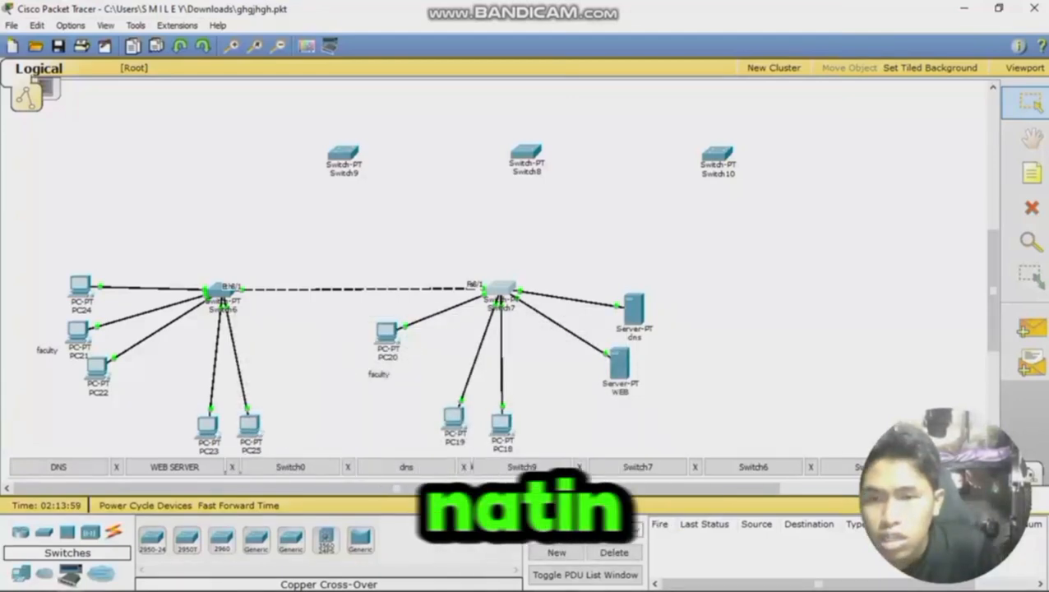
# Step: Set Switch6's Ethernet8/1 port, which links to Switch7, to trunk mode and minimize the switch window
pyautogui.click(221, 292)
pyautogui.click(123, 326)
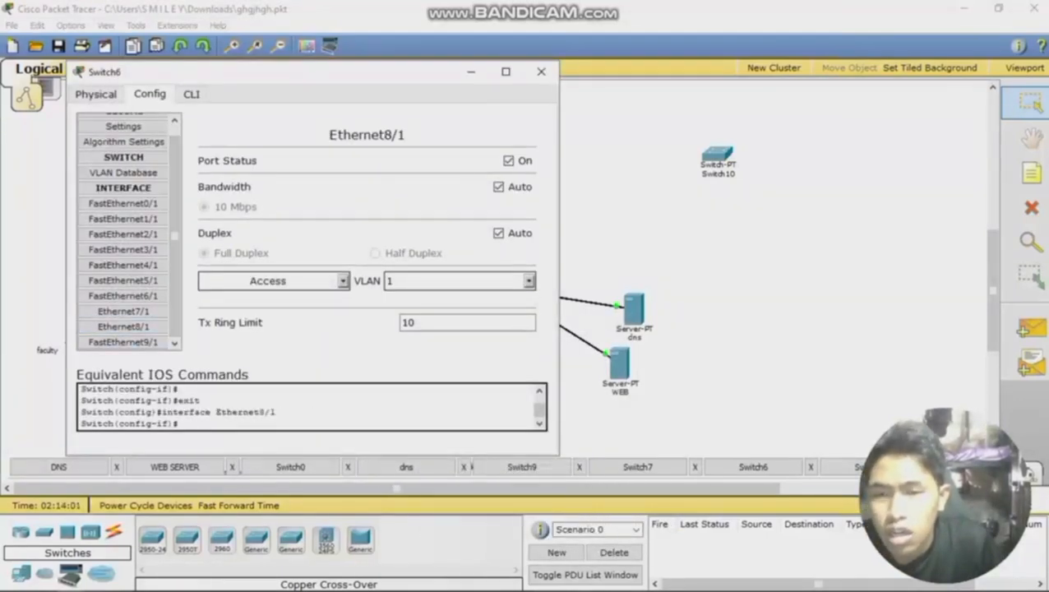
pyautogui.click(268, 280)
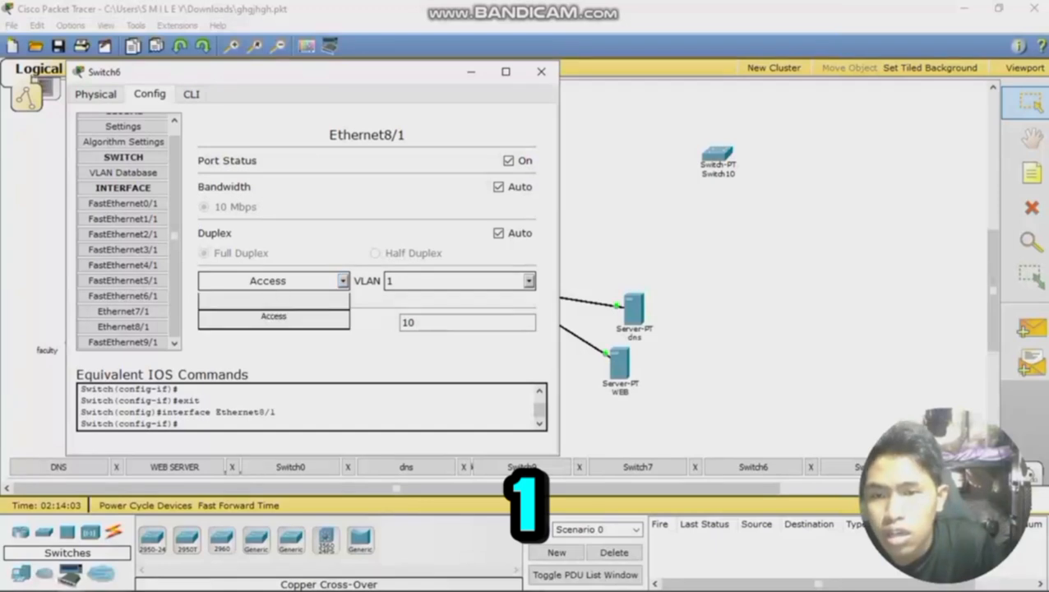
pyautogui.click(268, 320)
pyautogui.click(471, 73)
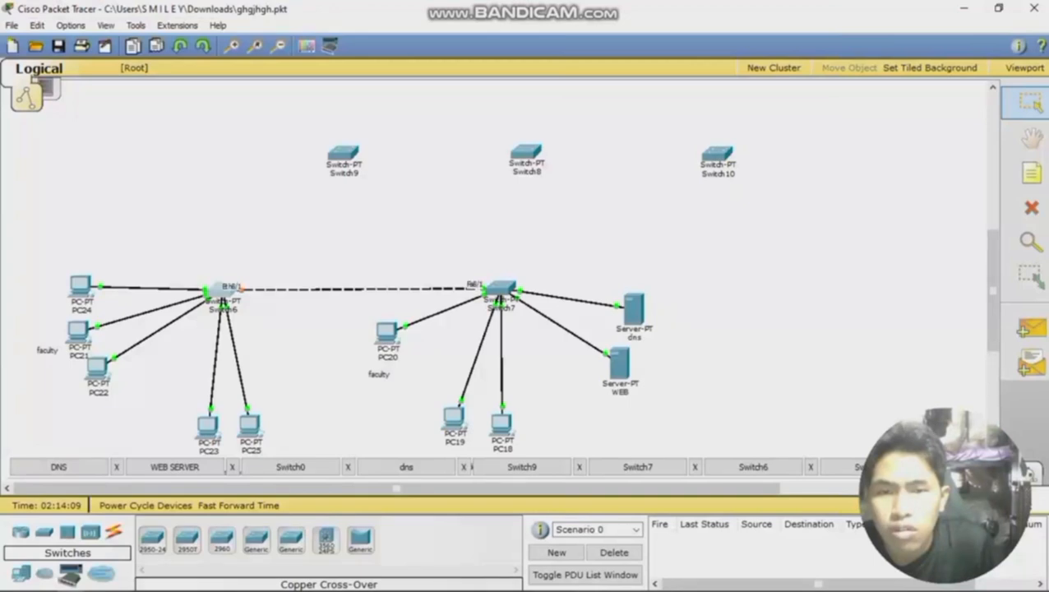
# Step: Set Switch7's FastEthernet8/1 port to trunk mode and close the switch window
pyautogui.click(500, 287)
pyautogui.click(82, 296)
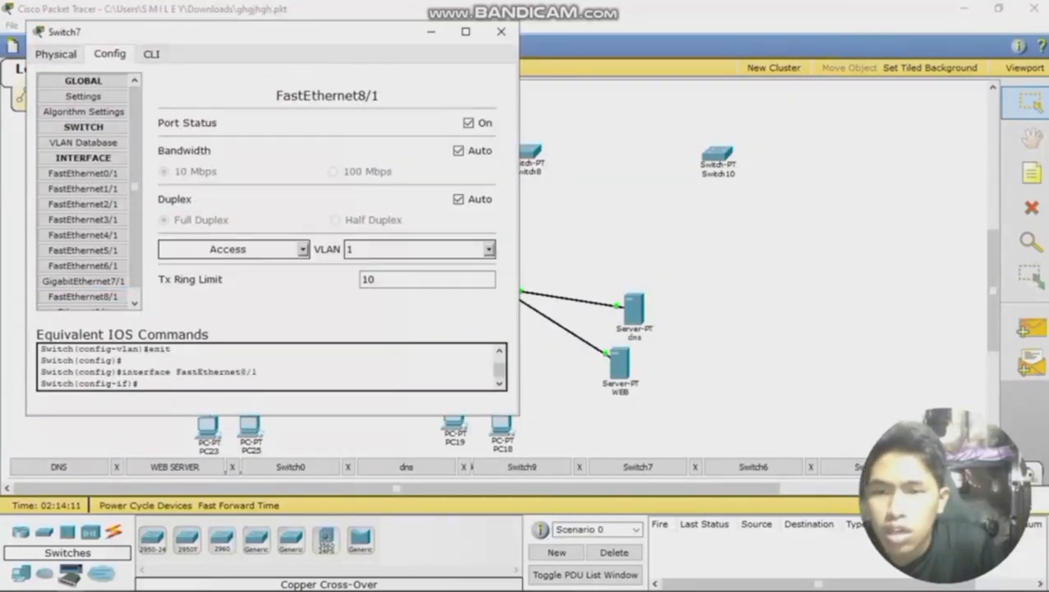
pyautogui.click(233, 249)
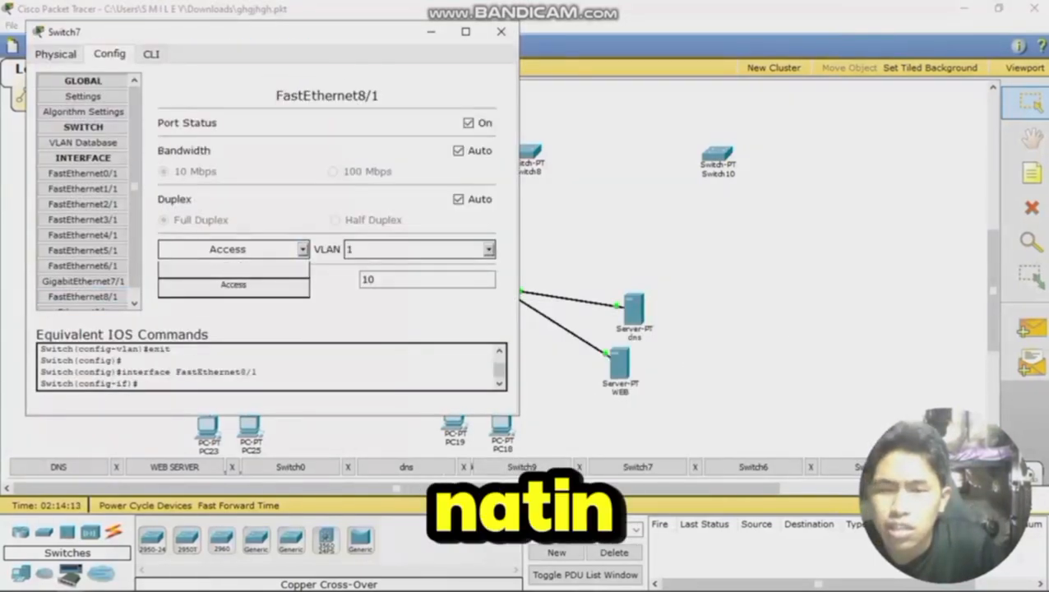
pyautogui.click(232, 284)
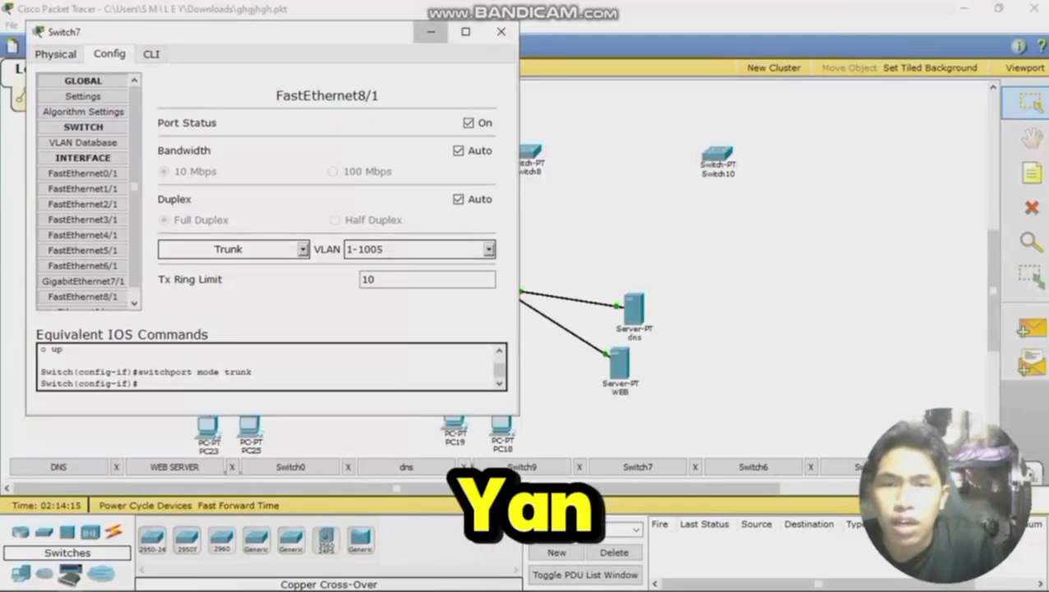
pyautogui.click(501, 31)
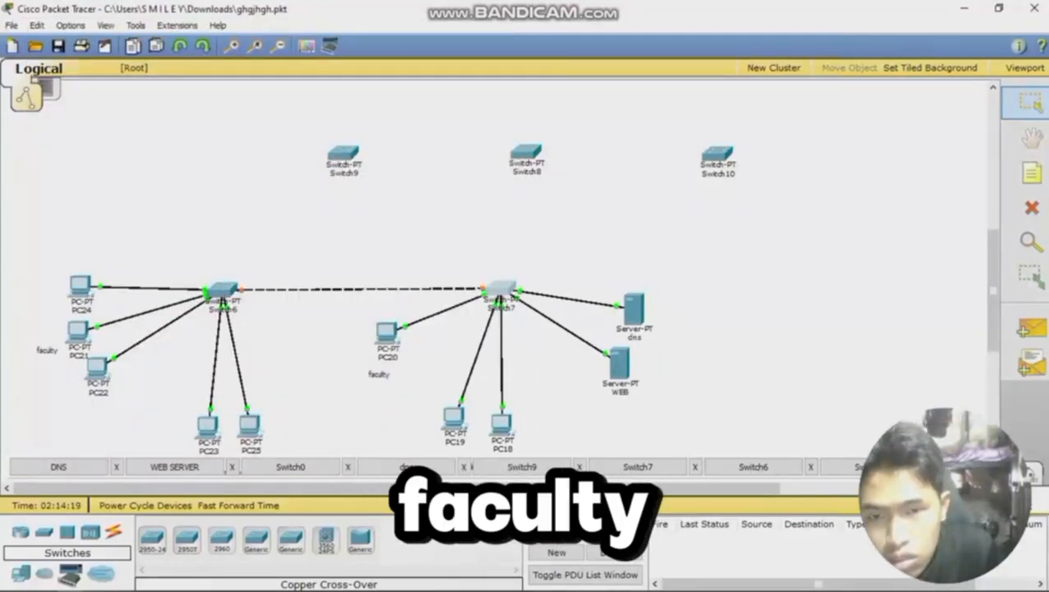
# Step: Assign Switch7's FastEthernet0/1 access port to VLAN 10 (faculty) and minimize the switch window
pyautogui.click(500, 290)
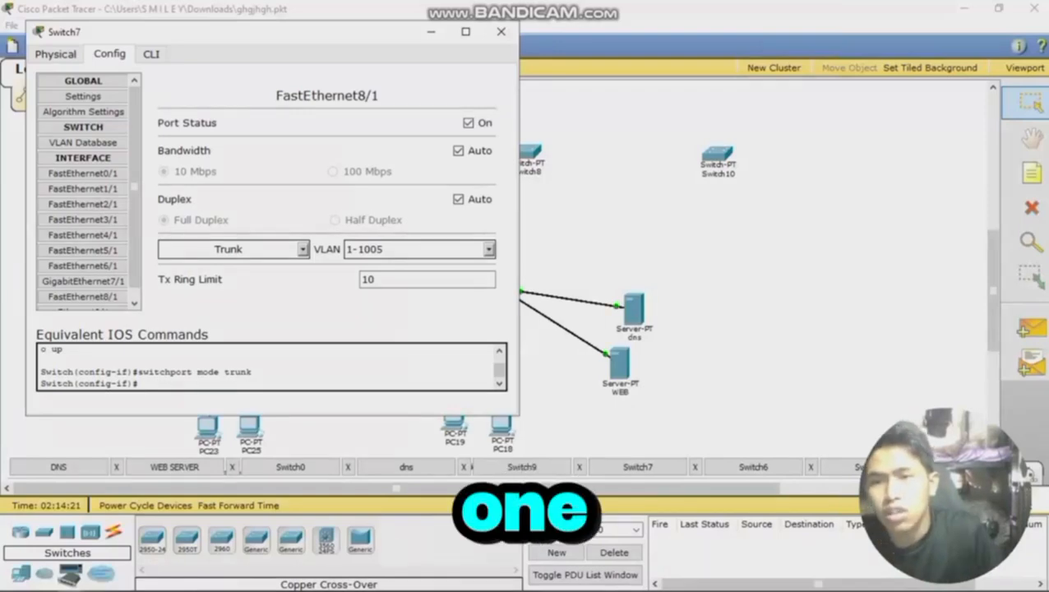
pyautogui.click(82, 173)
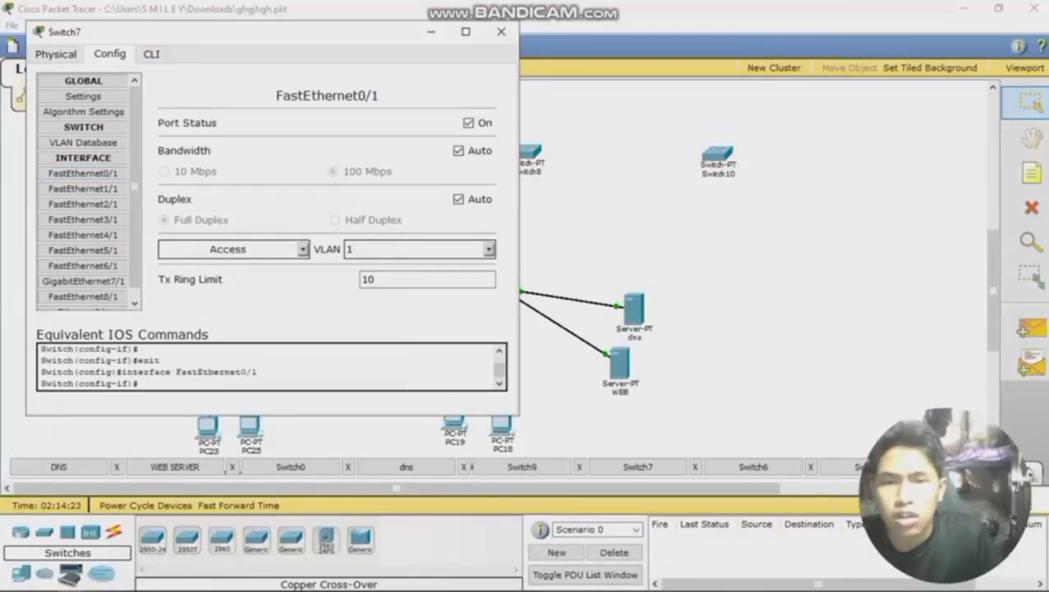
pyautogui.click(489, 248)
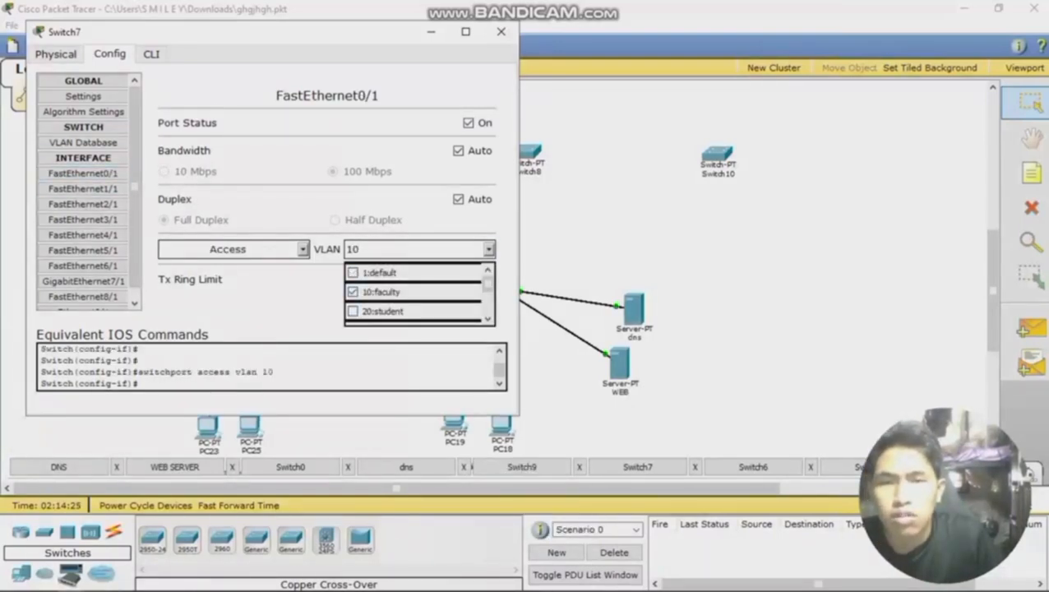
pyautogui.click(431, 31)
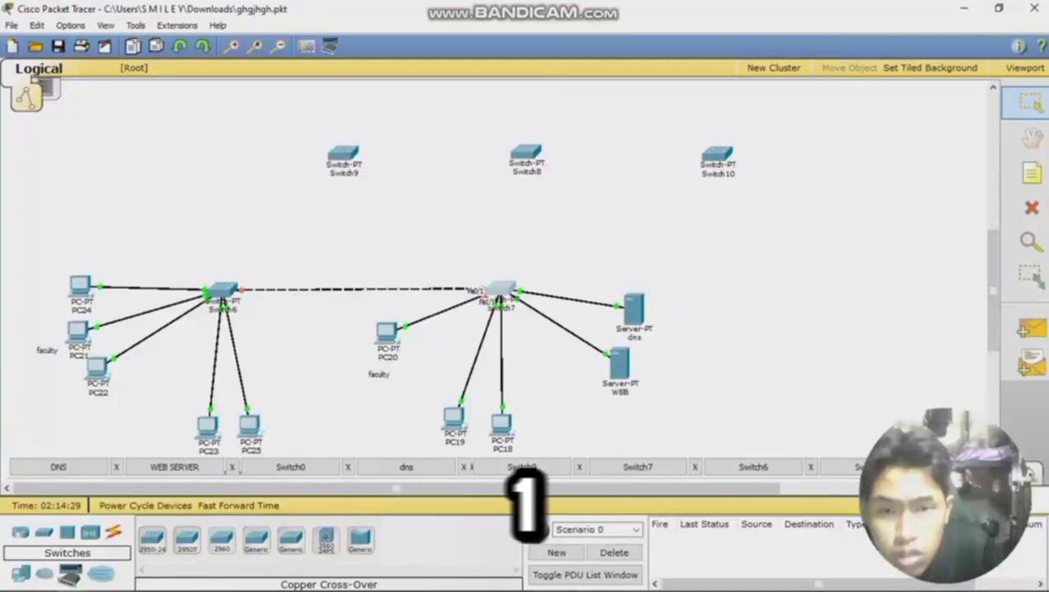
# Step: Assign Switch7's FastEthernet1/1 access port to VLAN 20 (student) and close the switch window
pyautogui.click(499, 289)
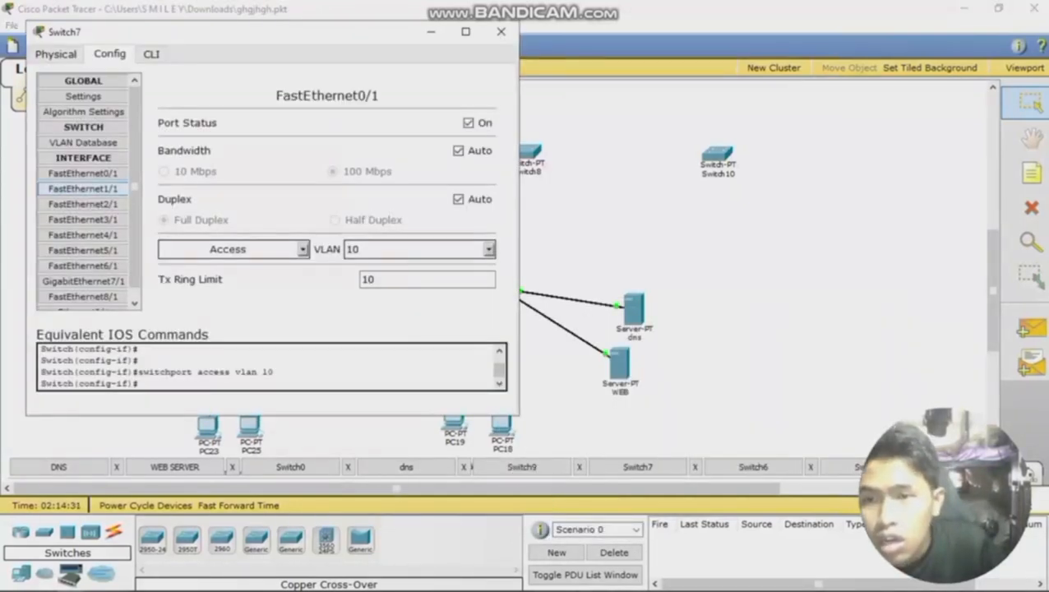
pyautogui.click(488, 248)
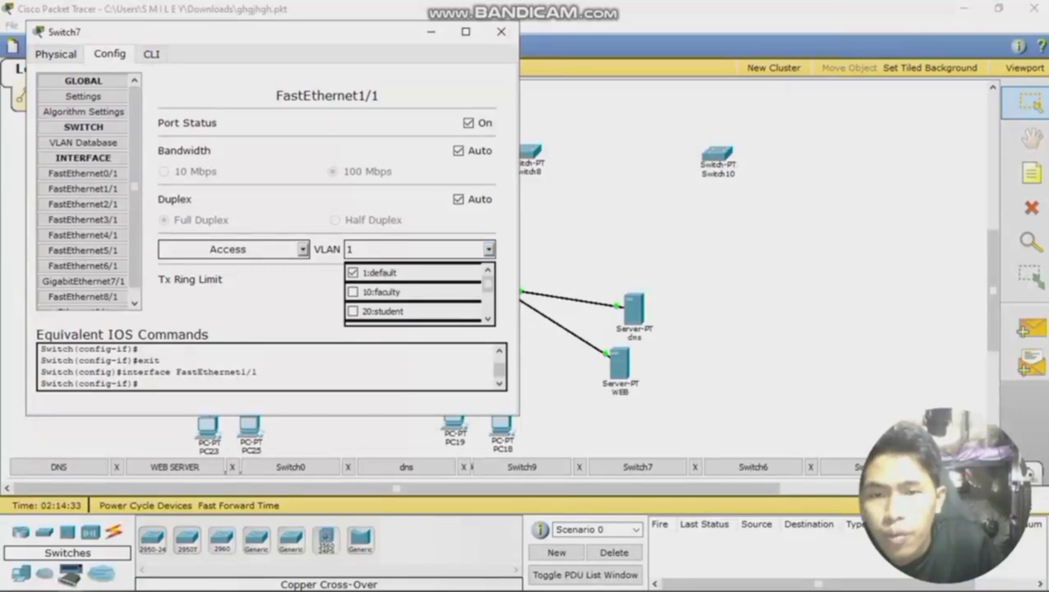
pyautogui.click(353, 310)
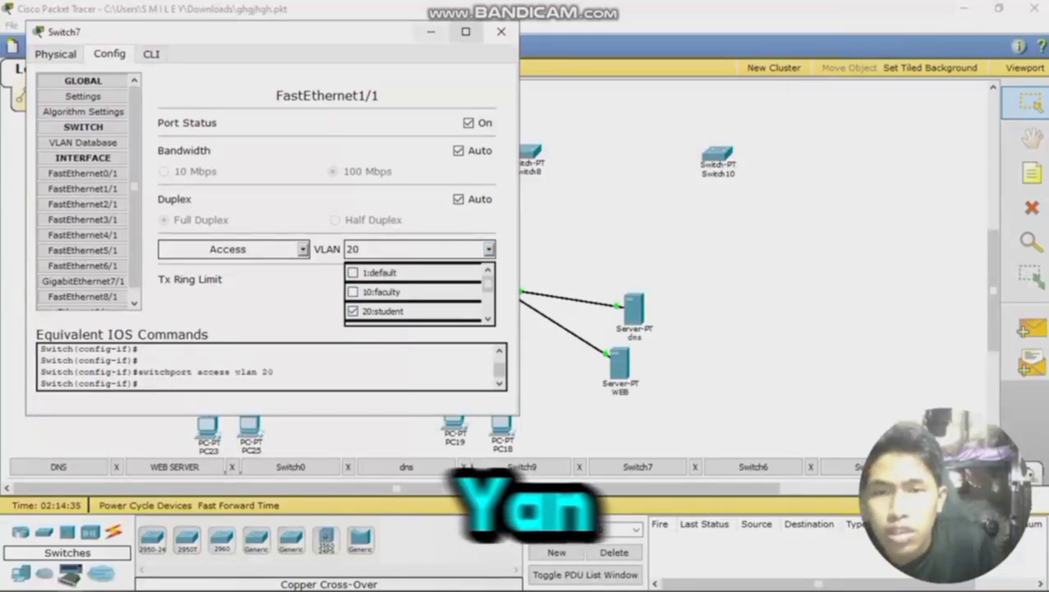
pyautogui.click(500, 31)
pyautogui.scroll(-1, 509, 272)
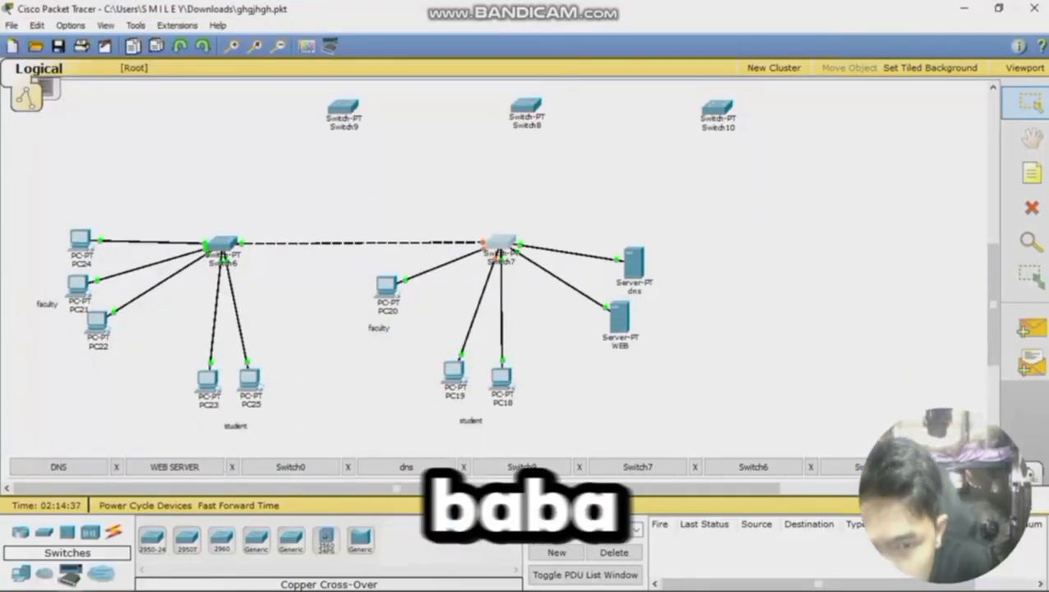
pyautogui.scroll(1, 510, 271)
pyautogui.click(502, 423)
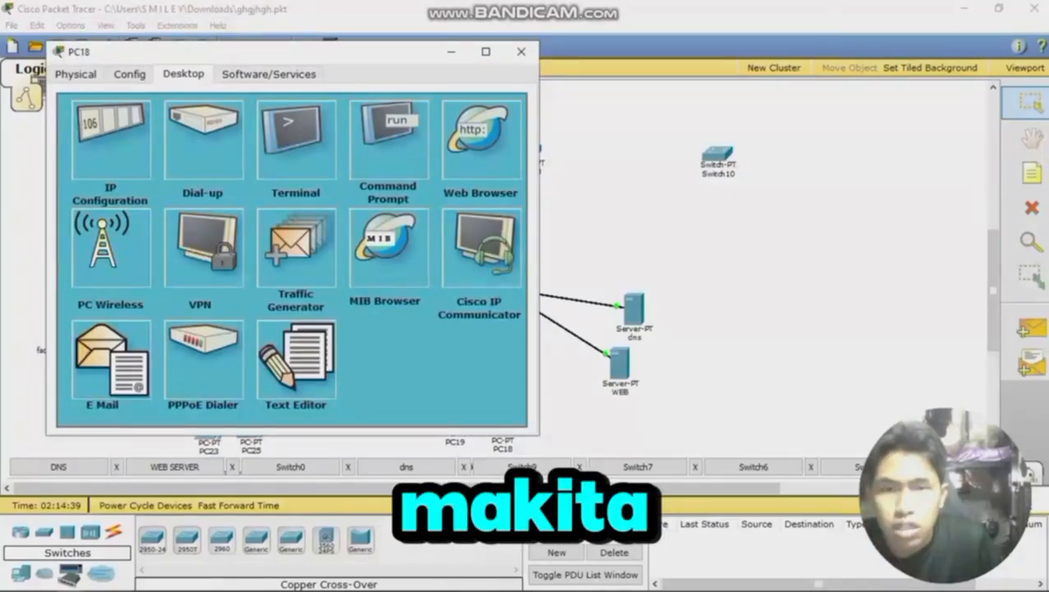
pyautogui.click(519, 51)
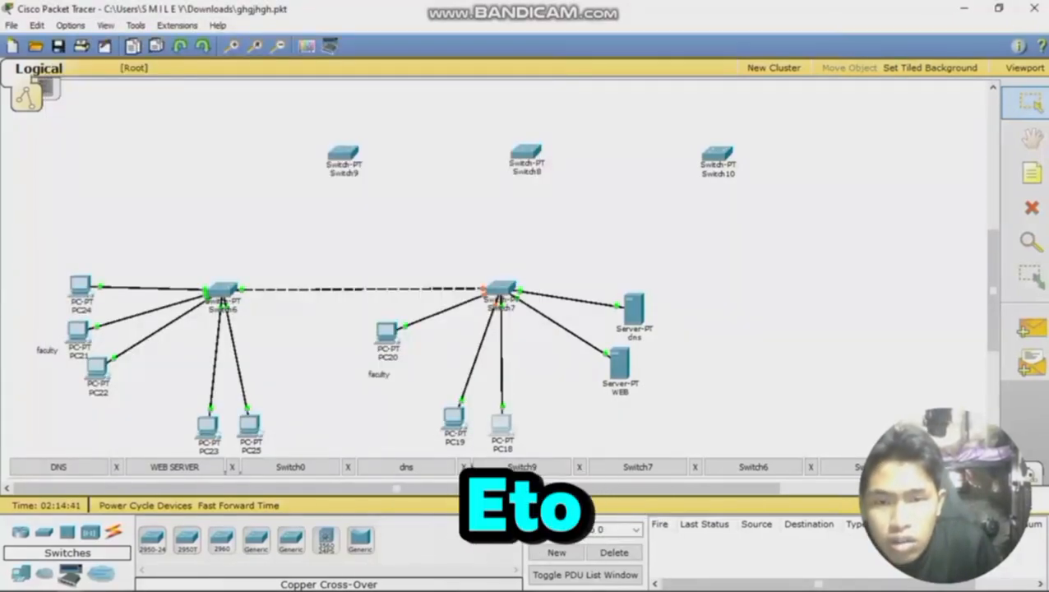
# Step: Assign Switch7's FastEthernet2/1 access port to VLAN 20 (student)
pyautogui.click(497, 296)
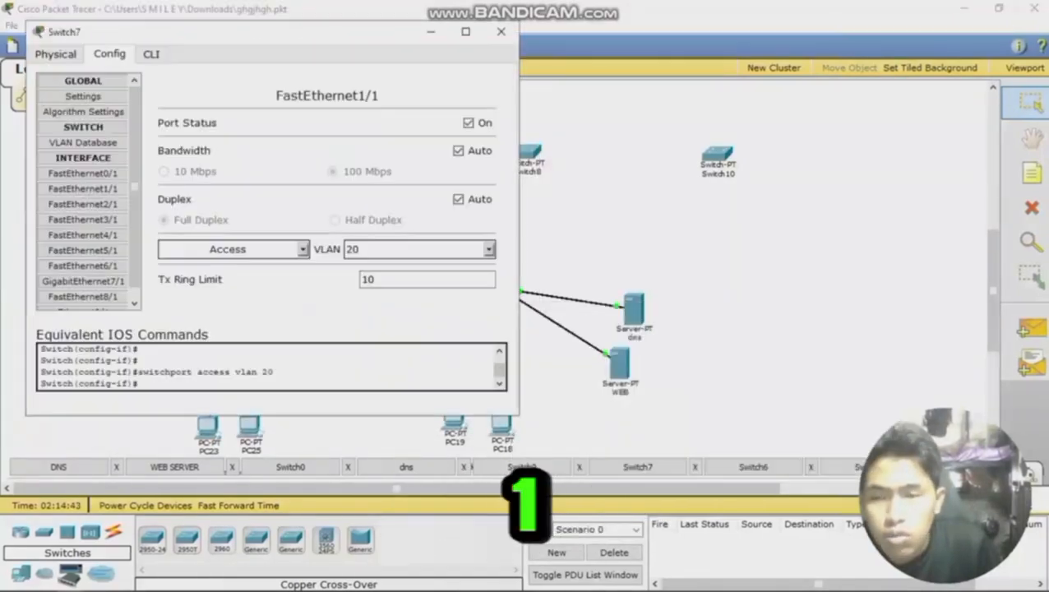
pyautogui.click(82, 204)
pyautogui.click(489, 249)
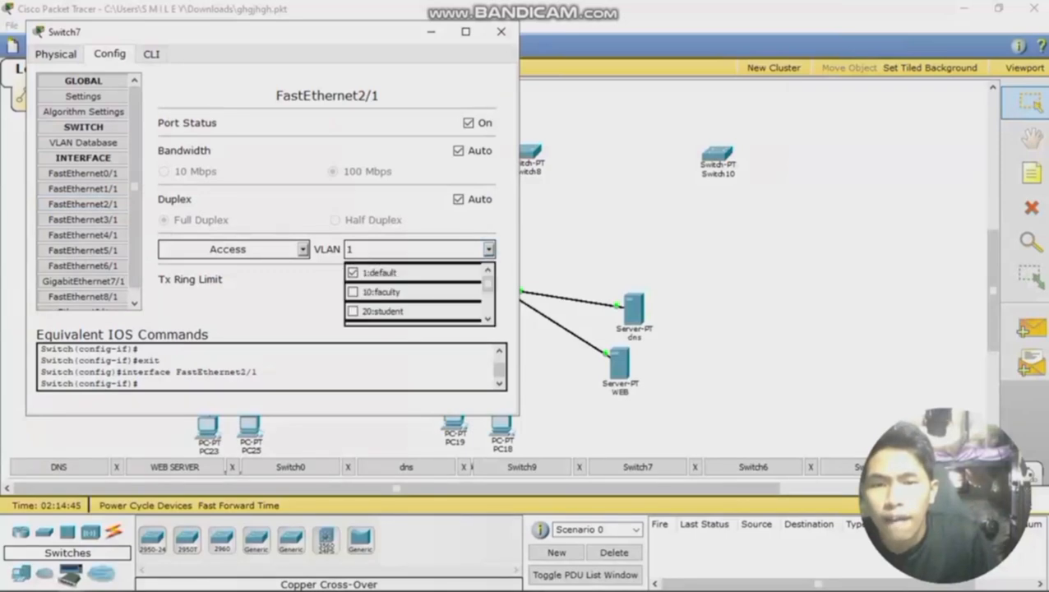
pyautogui.click(382, 311)
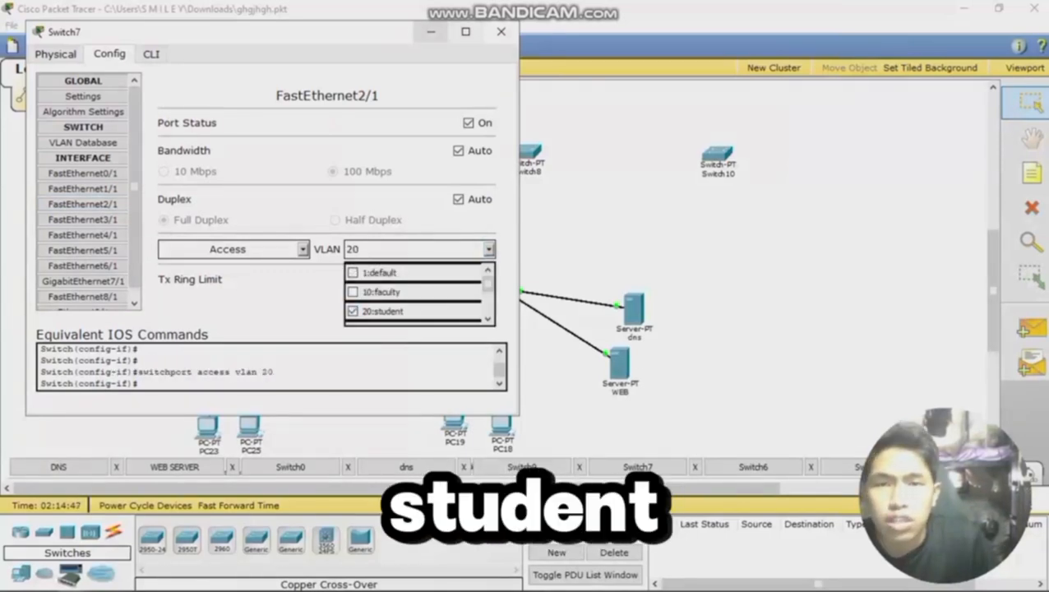
# Step: Close the Switch7 window, test connectivity from PC20 to PC21 with a simple PDU, and clear the test result
pyautogui.click(501, 32)
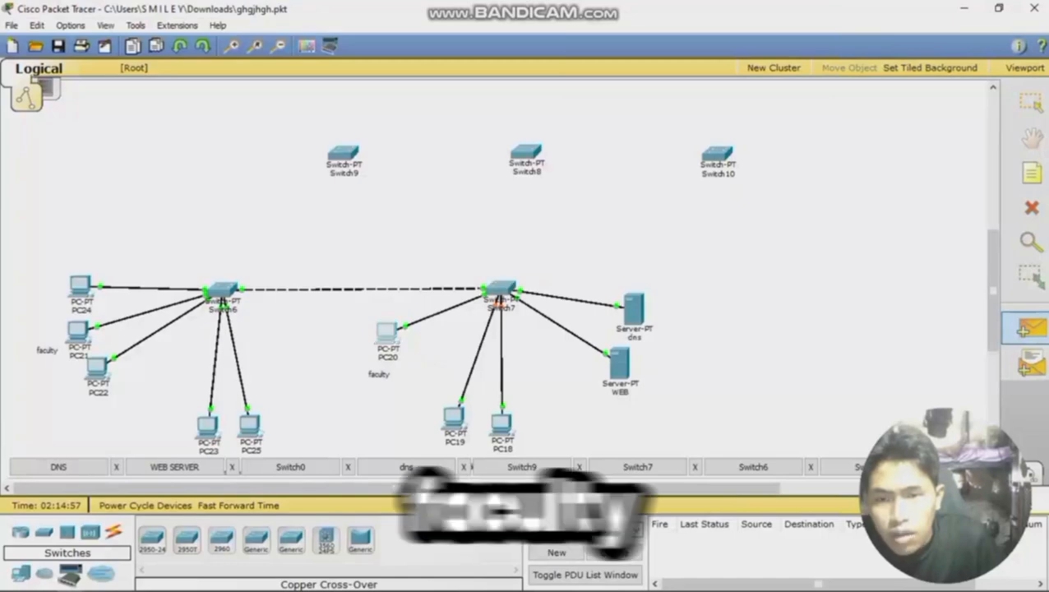
pyautogui.click(387, 332)
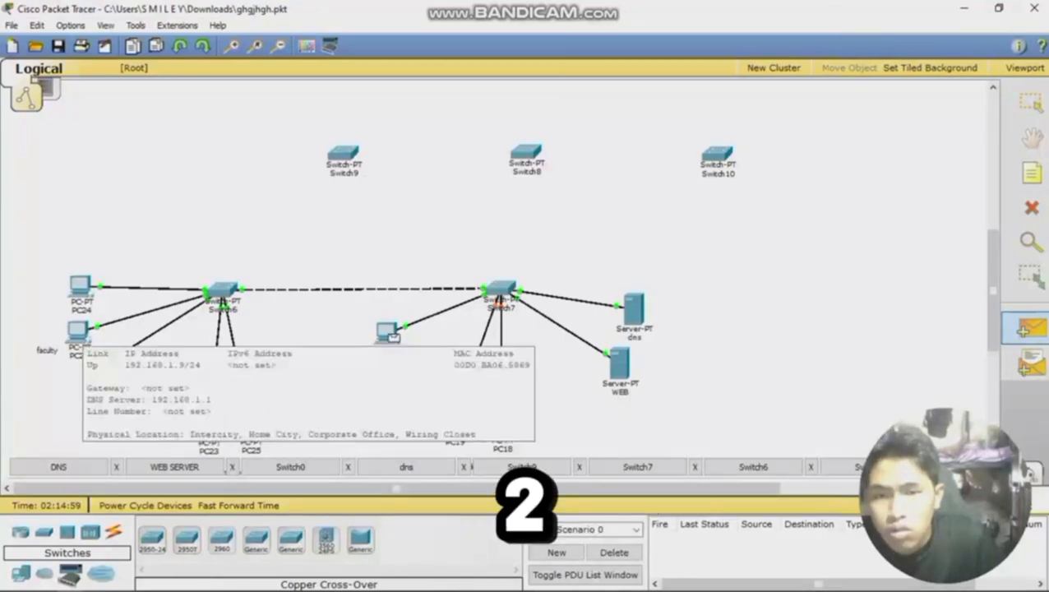
pyautogui.click(79, 330)
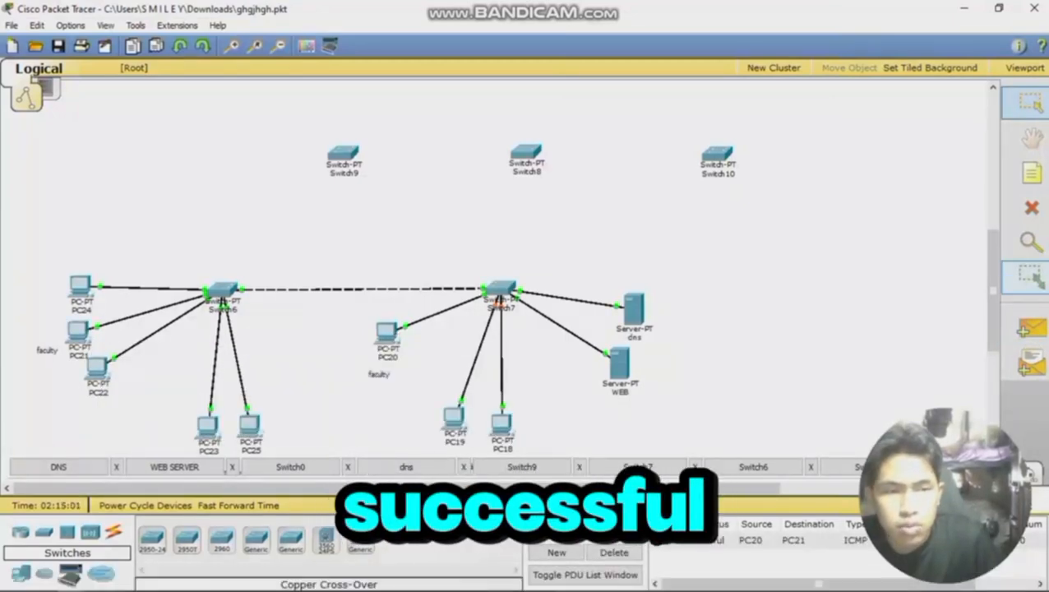
pyautogui.click(614, 552)
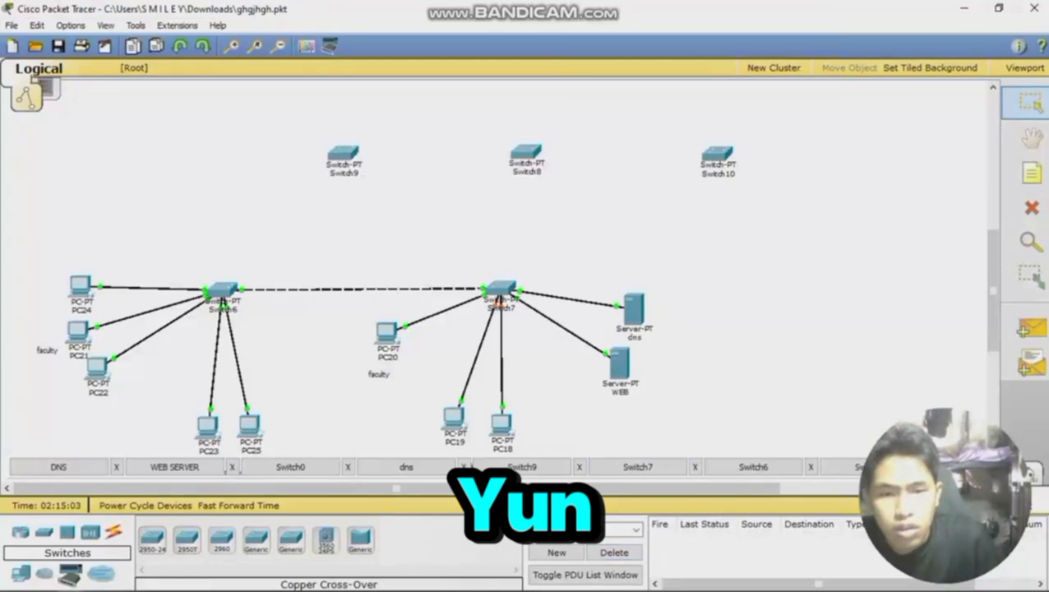
# Step: Test connectivity from faculty PC20 to student PC25 with a simple PDU and clear the test result
pyautogui.click(1031, 327)
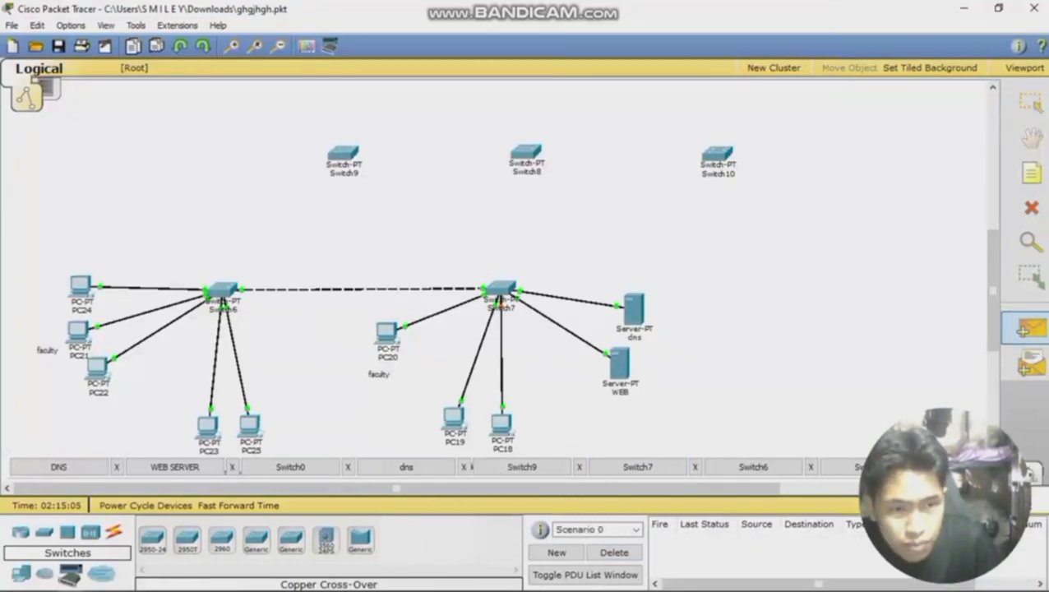
pyautogui.click(386, 332)
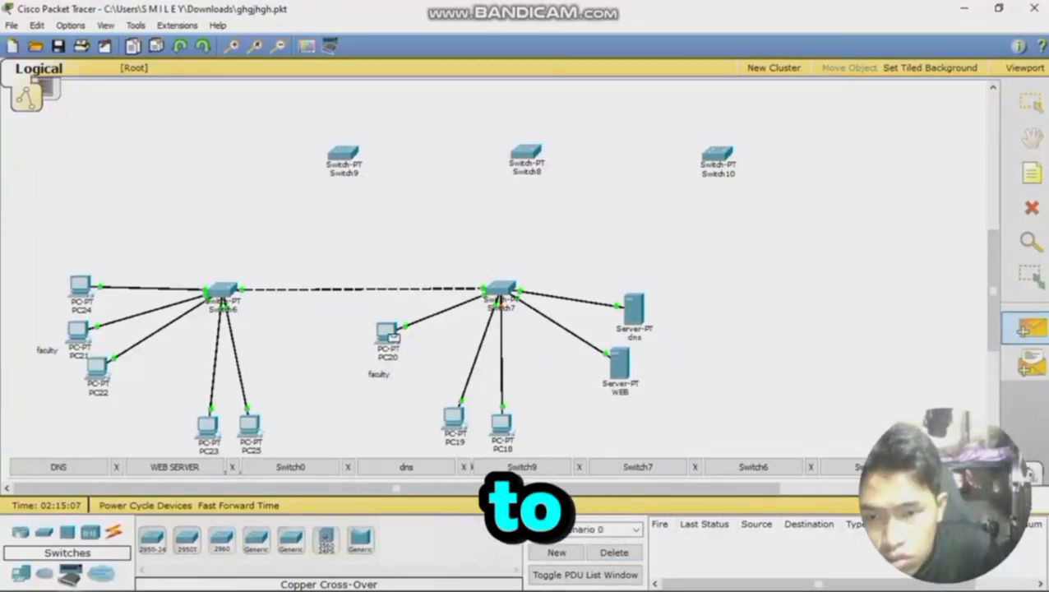
pyautogui.click(249, 425)
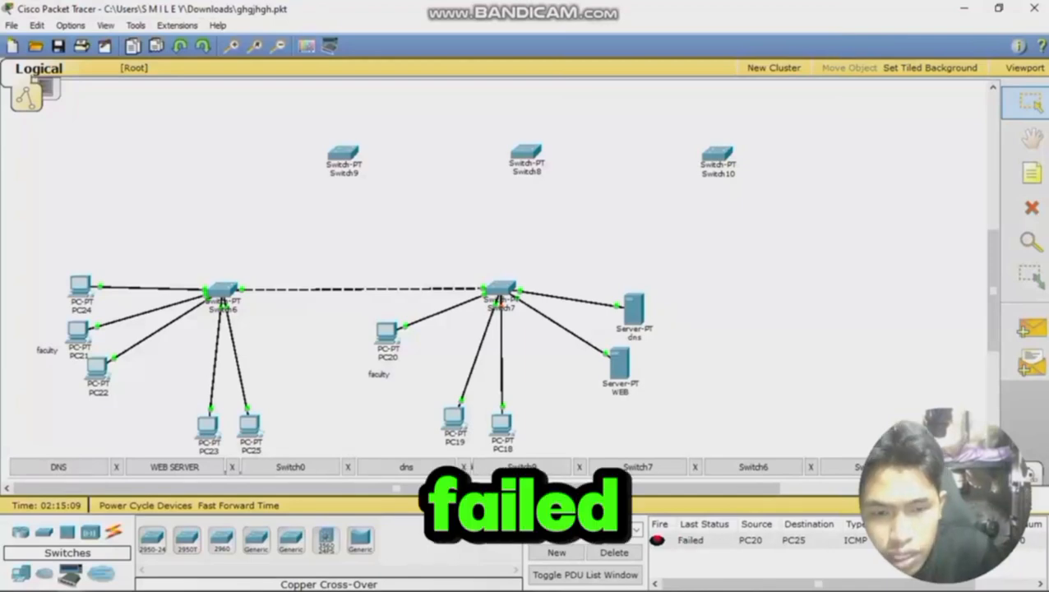
pyautogui.click(614, 553)
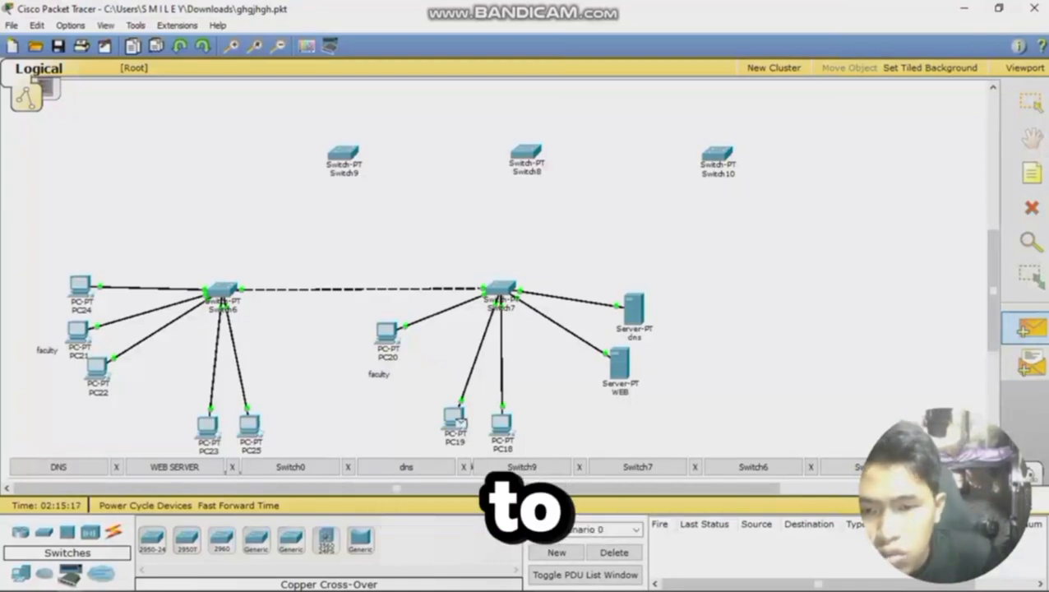
# Step: Test connectivity between the student computers PC19 and PC25 with a simple PDU and clear the test result
pyautogui.click(453, 419)
pyautogui.click(249, 425)
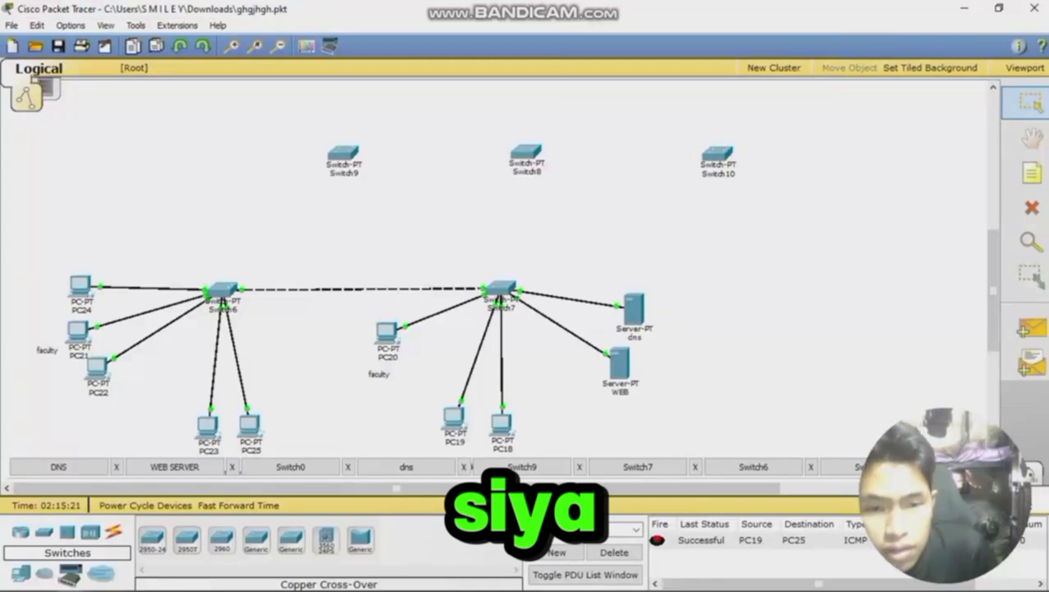
pyautogui.click(613, 553)
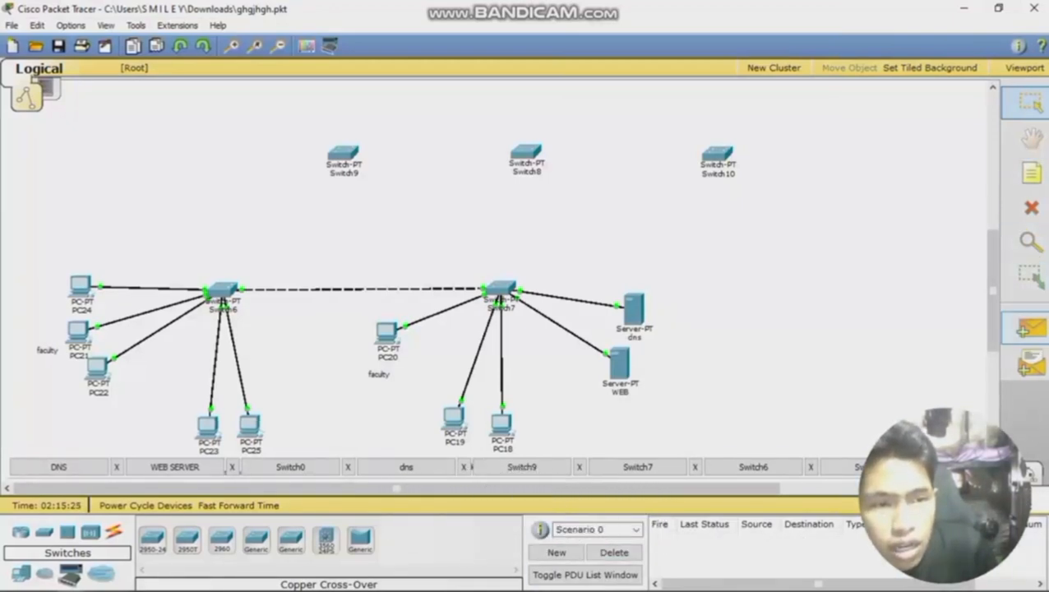
# Step: Test connectivity from faculty PC20 to student PC19 with a simple PDU, and open and close the Switch6 window
pyautogui.click(1031, 329)
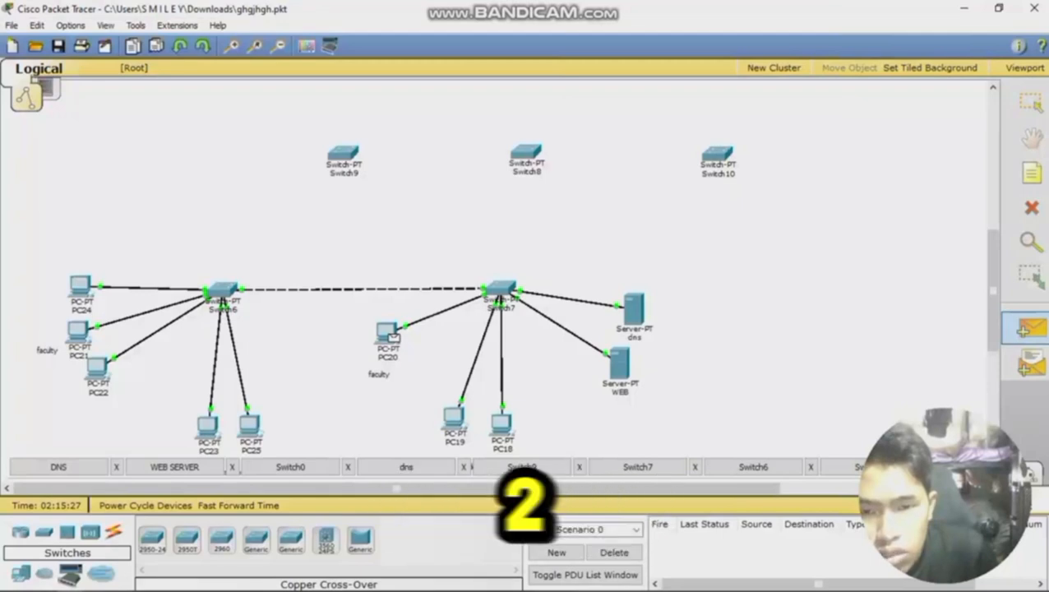
pyautogui.click(386, 333)
pyautogui.click(453, 417)
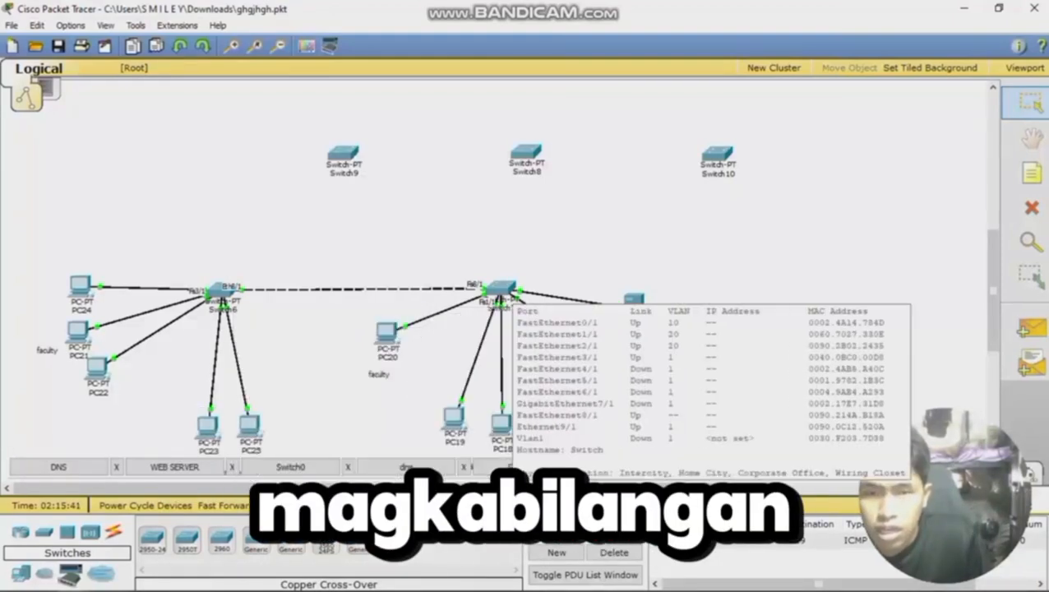
pyautogui.click(220, 294)
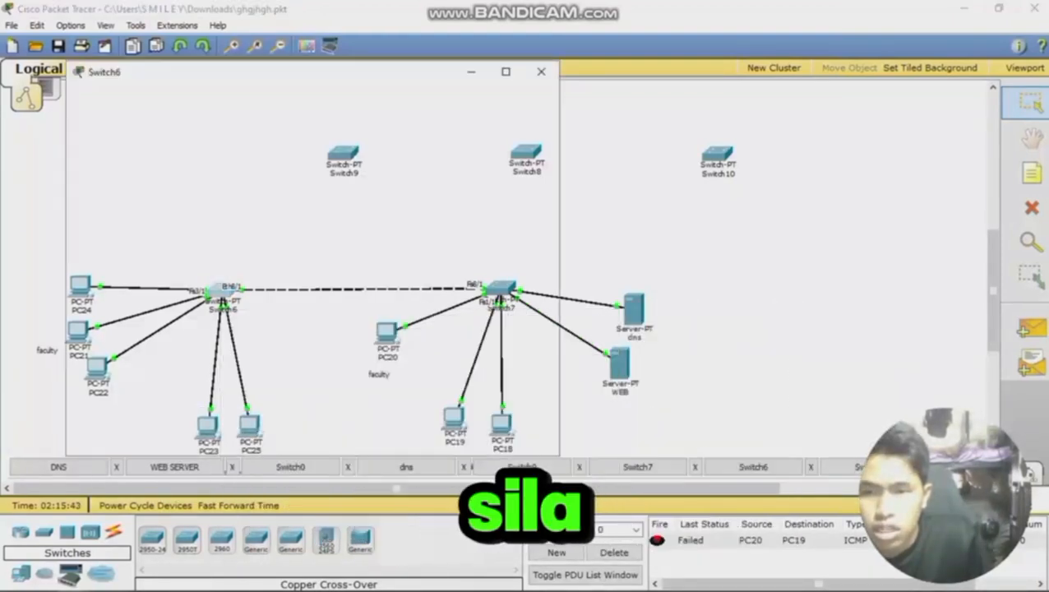
pyautogui.click(541, 71)
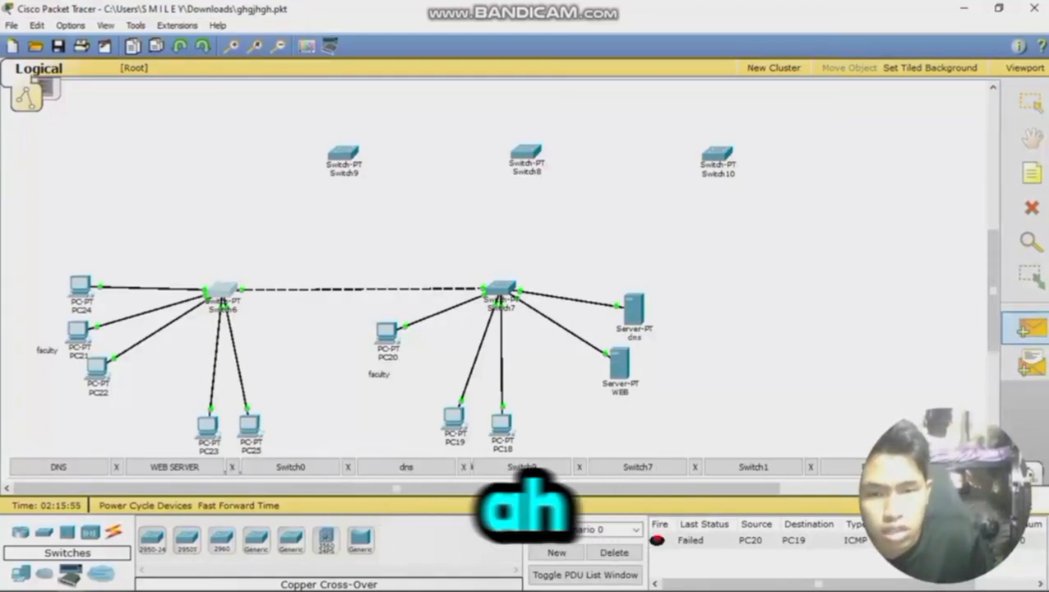
# Step: Test connectivity from PC18 to PC19 with a simple PDU and clear all test results
pyautogui.click(502, 423)
pyautogui.click(453, 418)
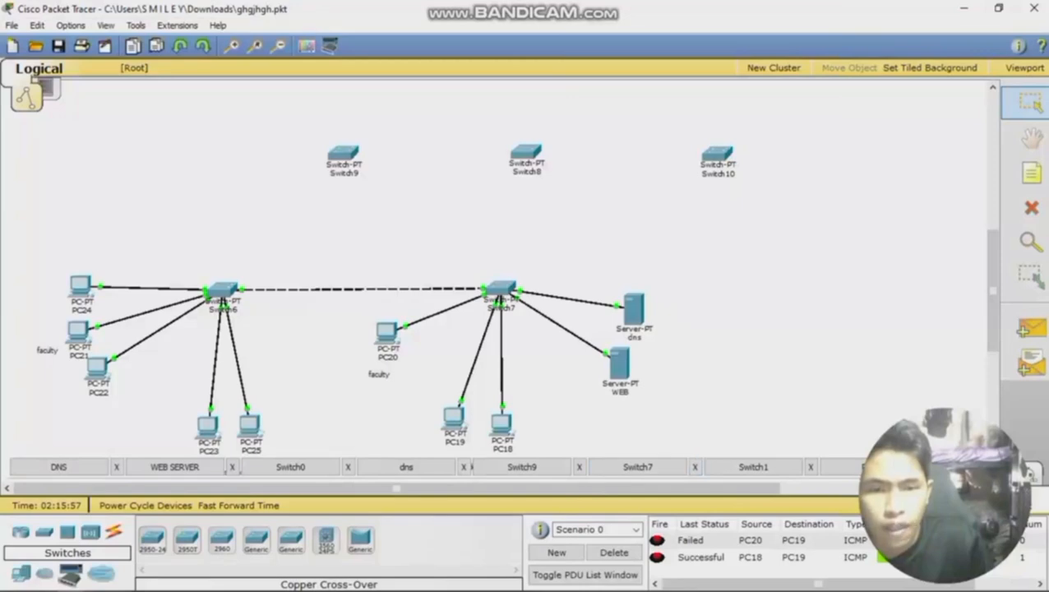
pyautogui.click(613, 552)
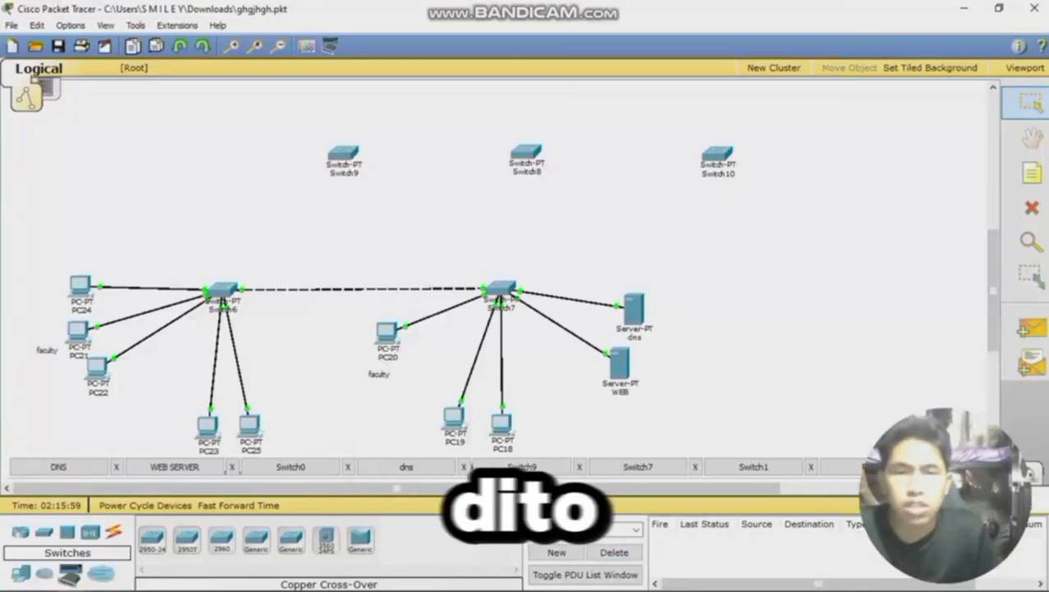
# Step: Connect Switch8's FastEthernet0/1 port to Switch7's GigabitEthernet7/1 port with a copper cross-over cable
pyautogui.click(113, 532)
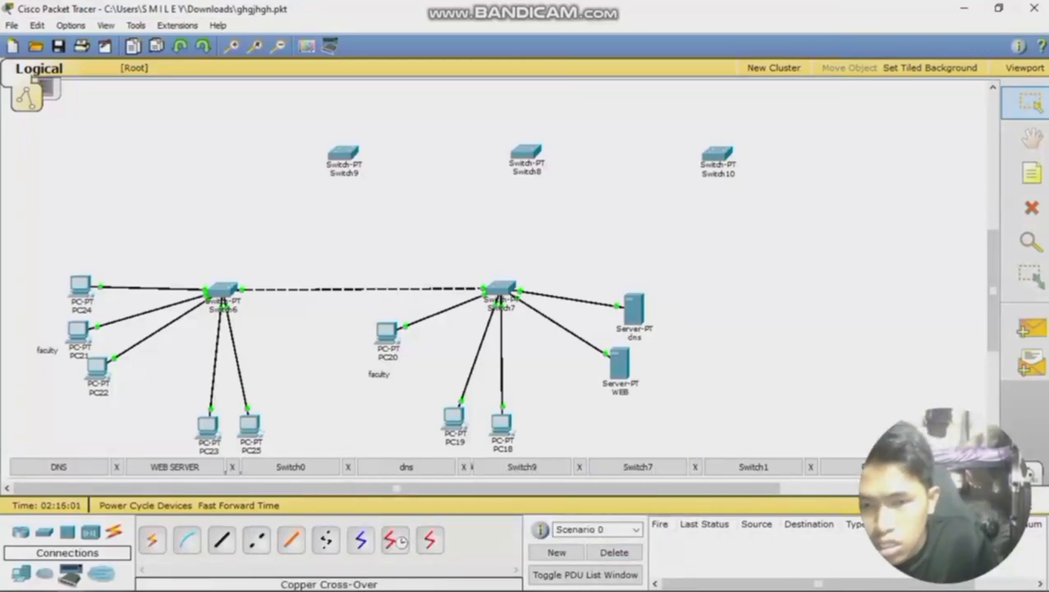
pyautogui.click(256, 539)
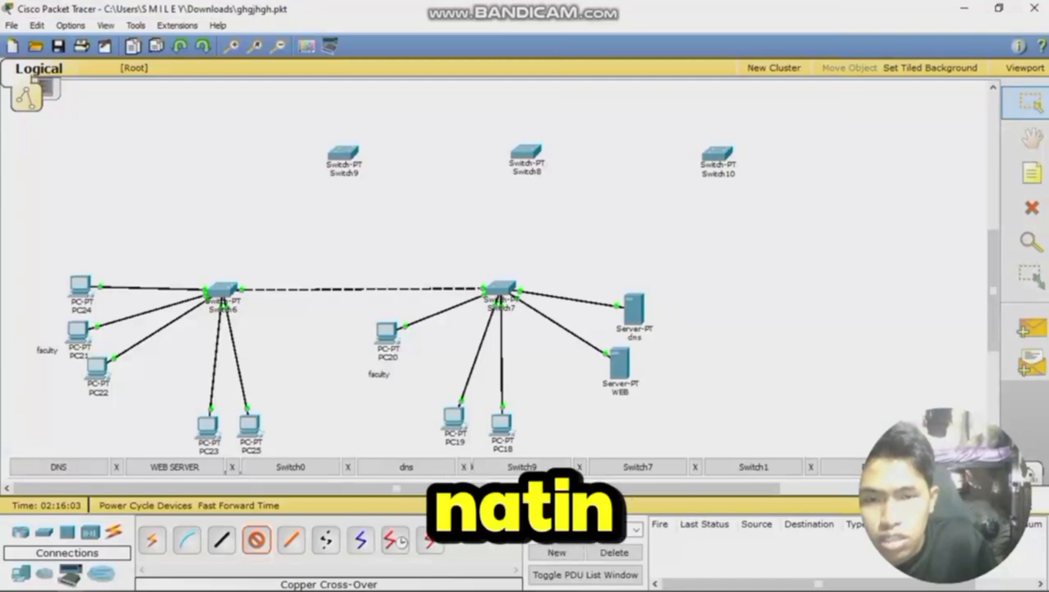
pyautogui.click(500, 289)
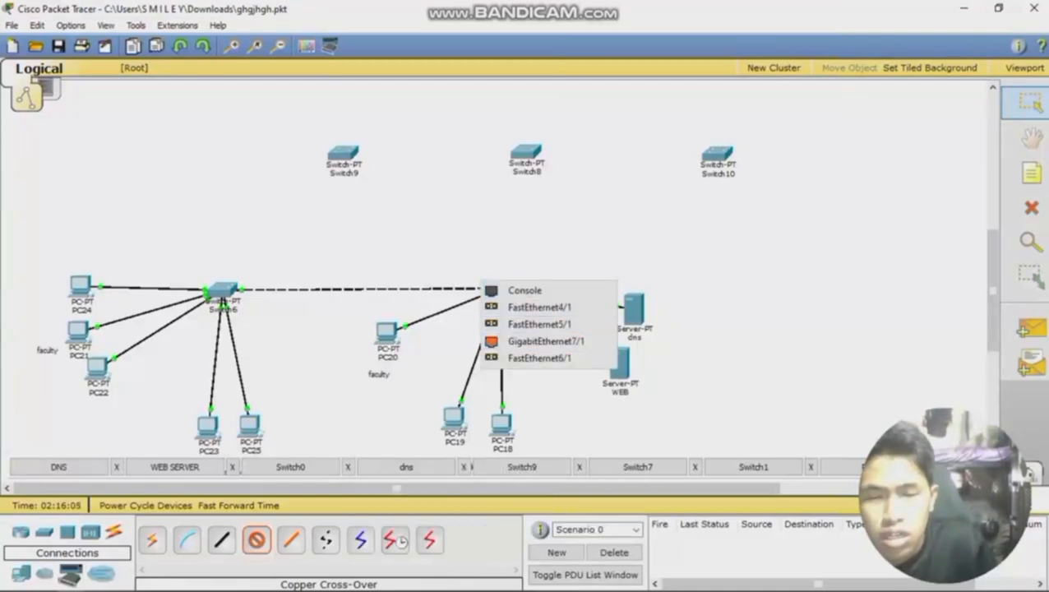
pyautogui.press('Escape')
pyautogui.click(508, 148)
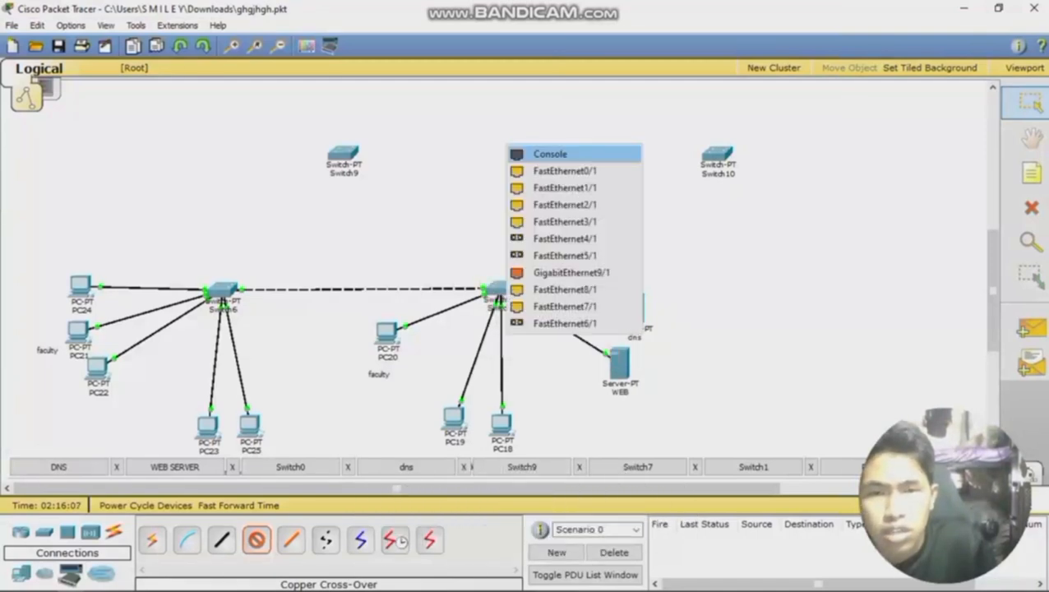
pyautogui.click(530, 171)
pyautogui.click(502, 284)
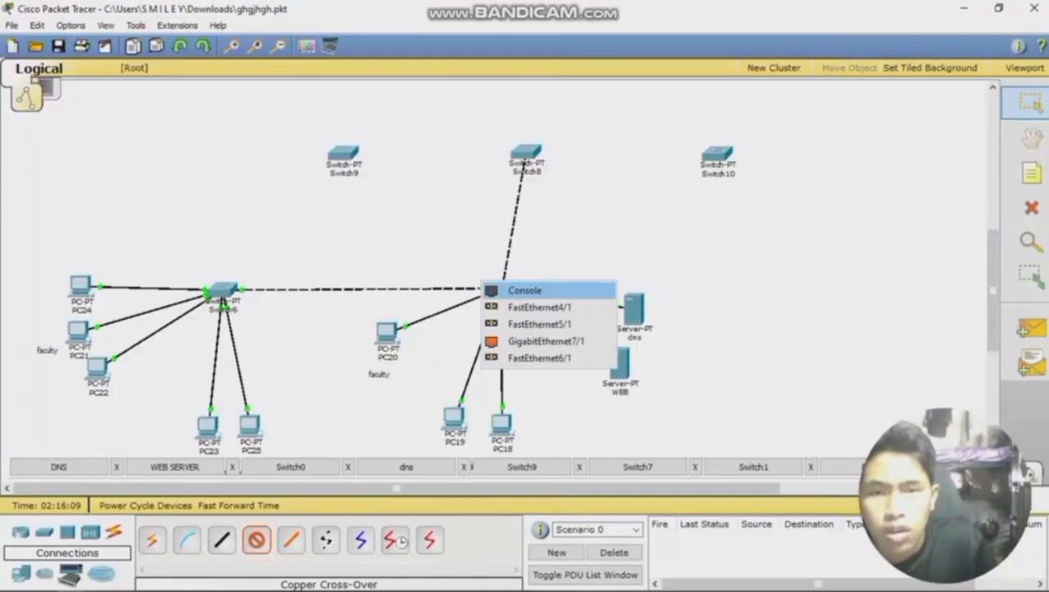
pyautogui.click(534, 341)
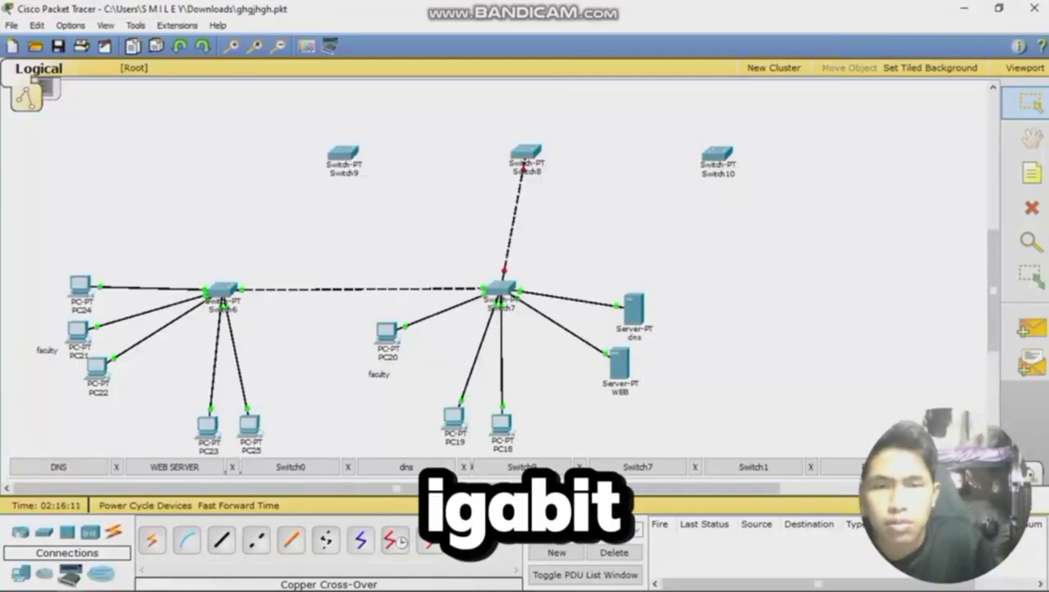
pyautogui.click(526, 153)
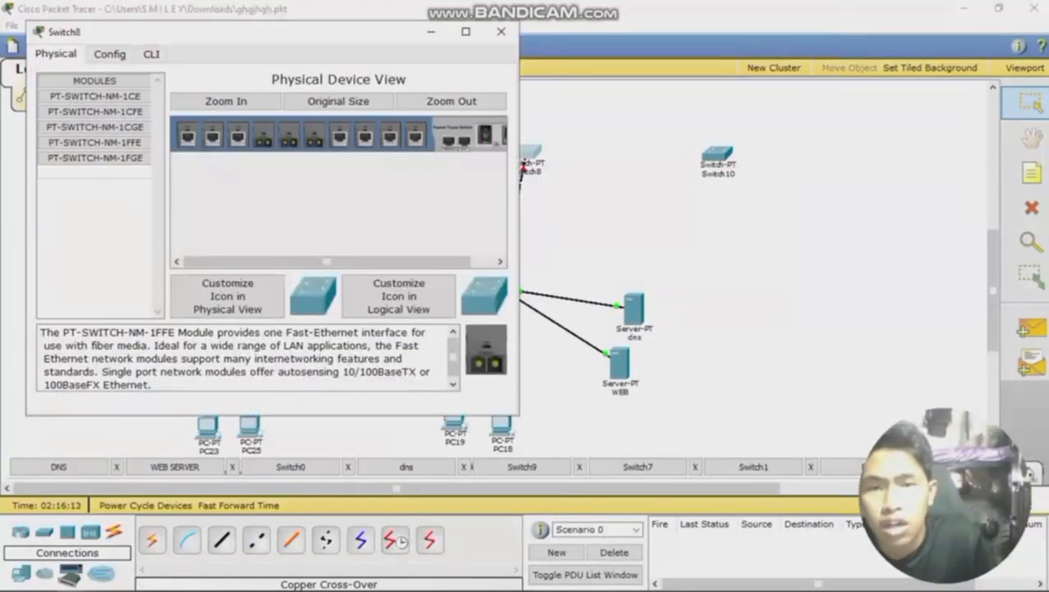
pyautogui.click(500, 32)
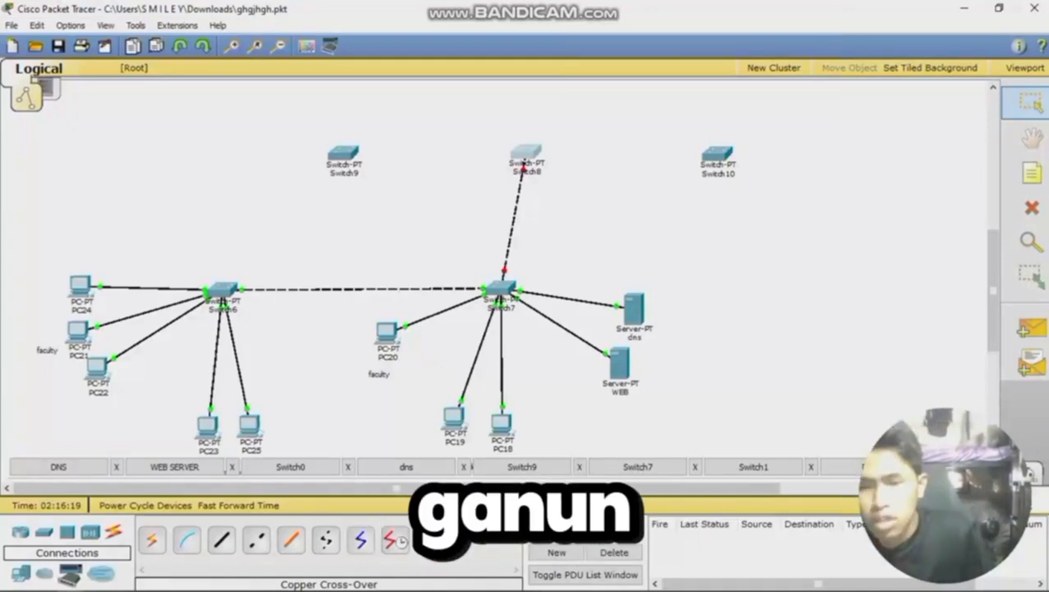
# Step: Connect Switch9 to a free FastEthernet port on Switch8 with a copper cross-over cable
pyautogui.click(337, 153)
pyautogui.click(386, 184)
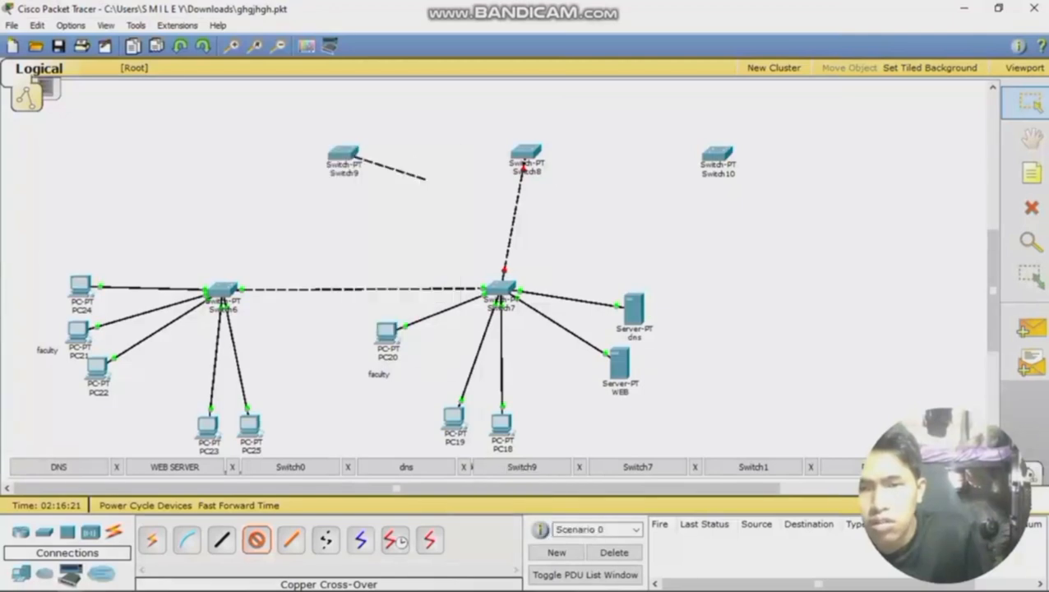
pyautogui.click(526, 152)
pyautogui.click(559, 187)
pyautogui.click(514, 151)
pyautogui.click(561, 170)
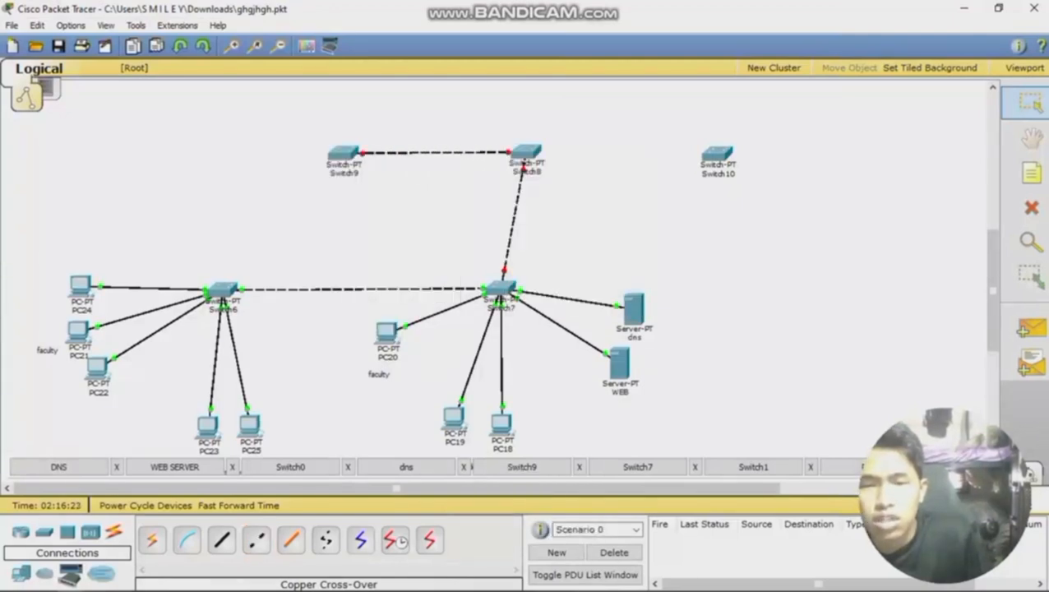
# Step: Connect Switch8 to Switch10 with a copper cross-over cable
pyautogui.click(255, 539)
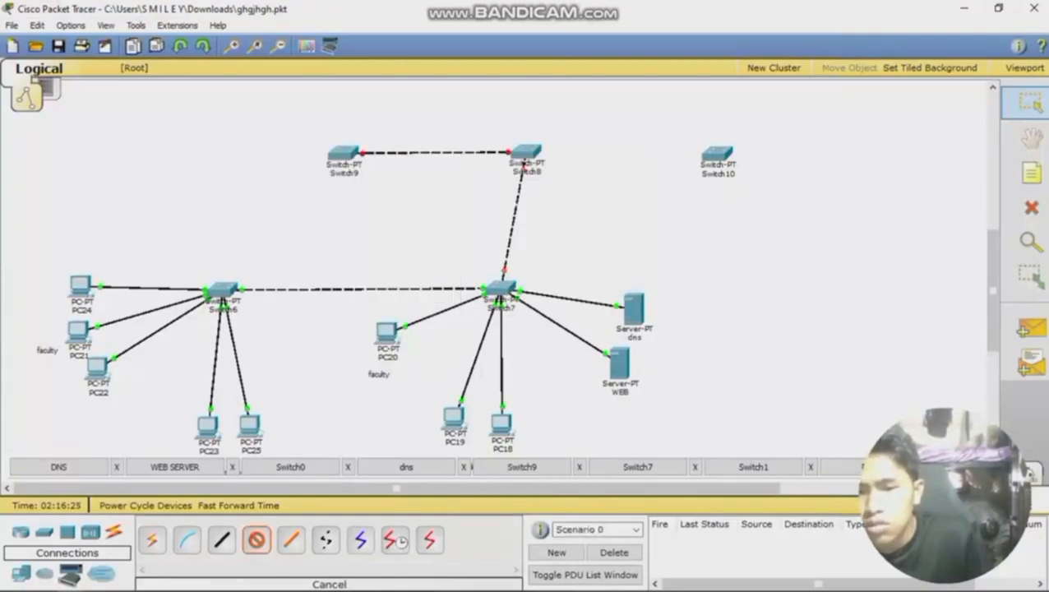
pyautogui.click(526, 155)
pyautogui.click(559, 169)
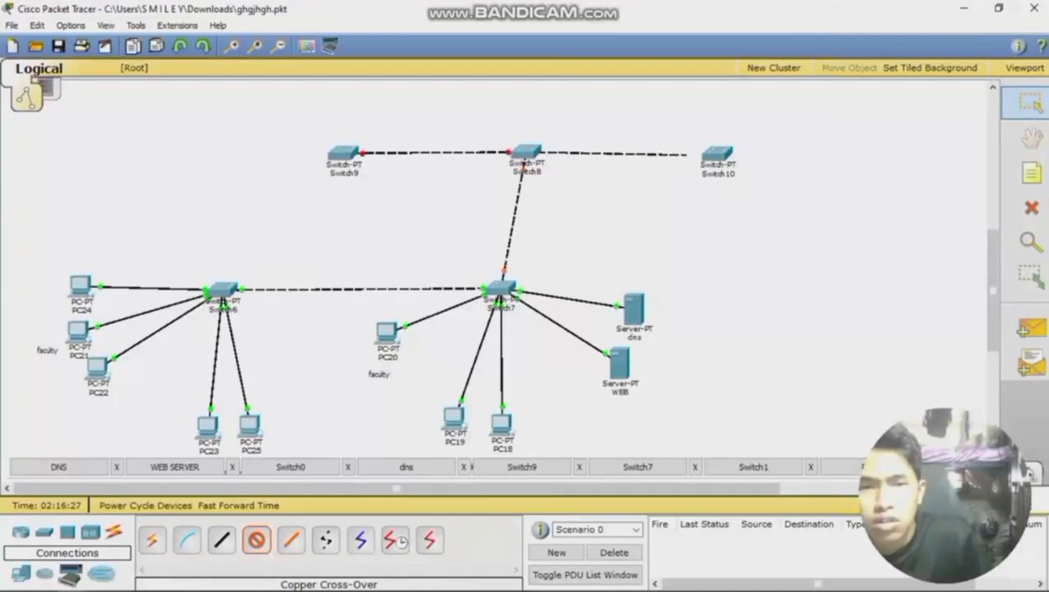
pyautogui.click(700, 151)
pyautogui.click(755, 173)
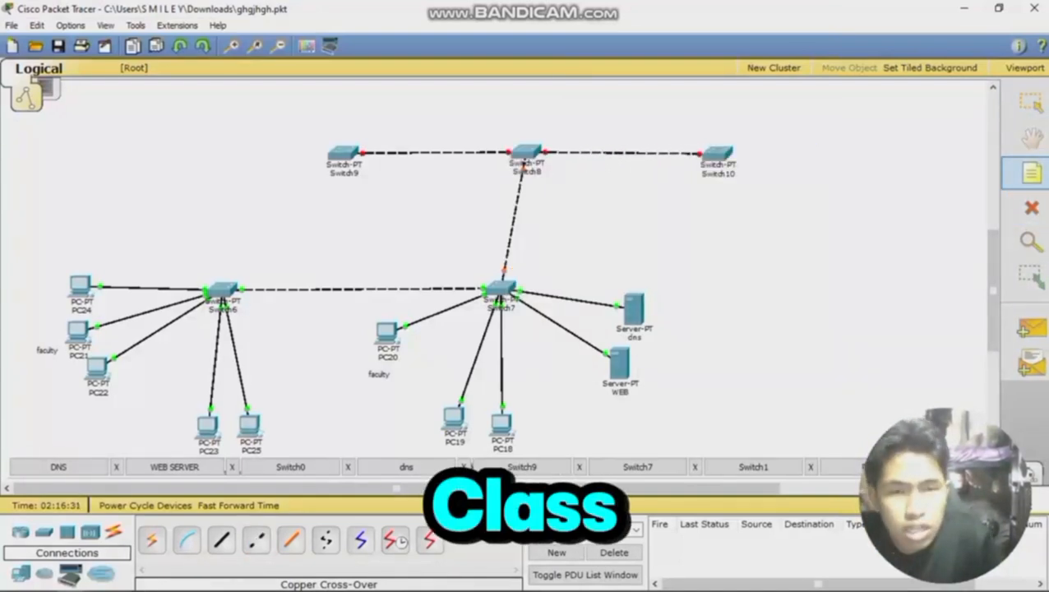
# Step: Add a note reading "class a" and place it above Switch10
pyautogui.press('Escape')
pyautogui.write('c')
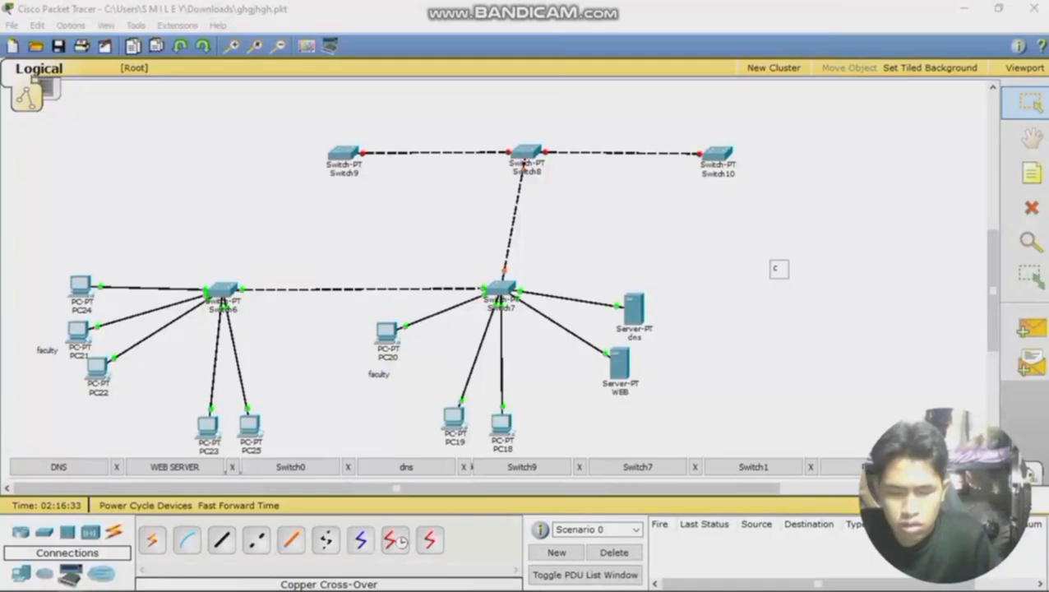
pyautogui.write('lass a')
pyautogui.press('Escape')
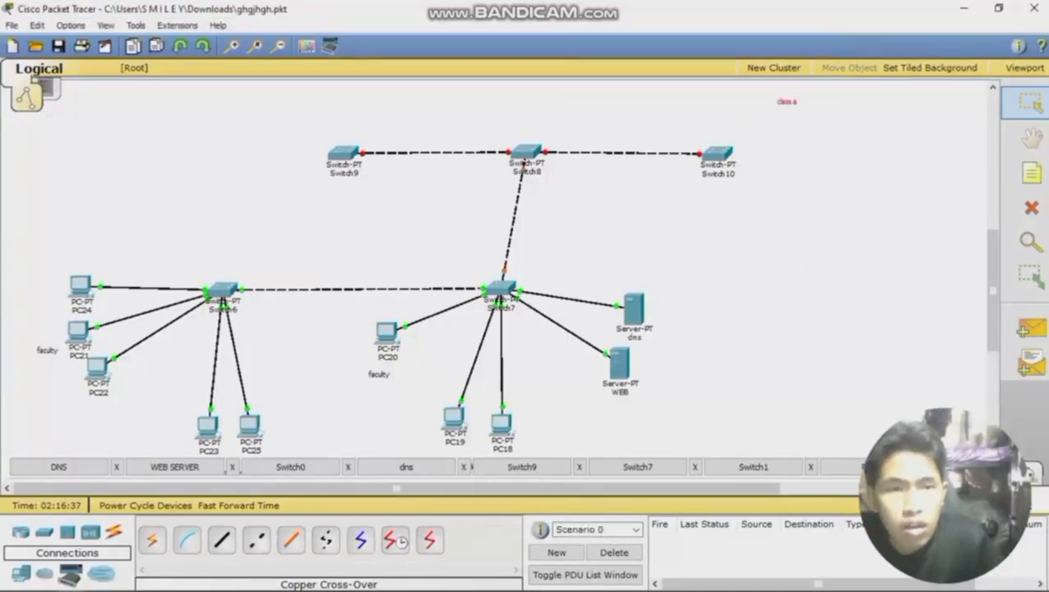
# Step: Add a note reading "class b" and place it above Switch9
pyautogui.press('n')
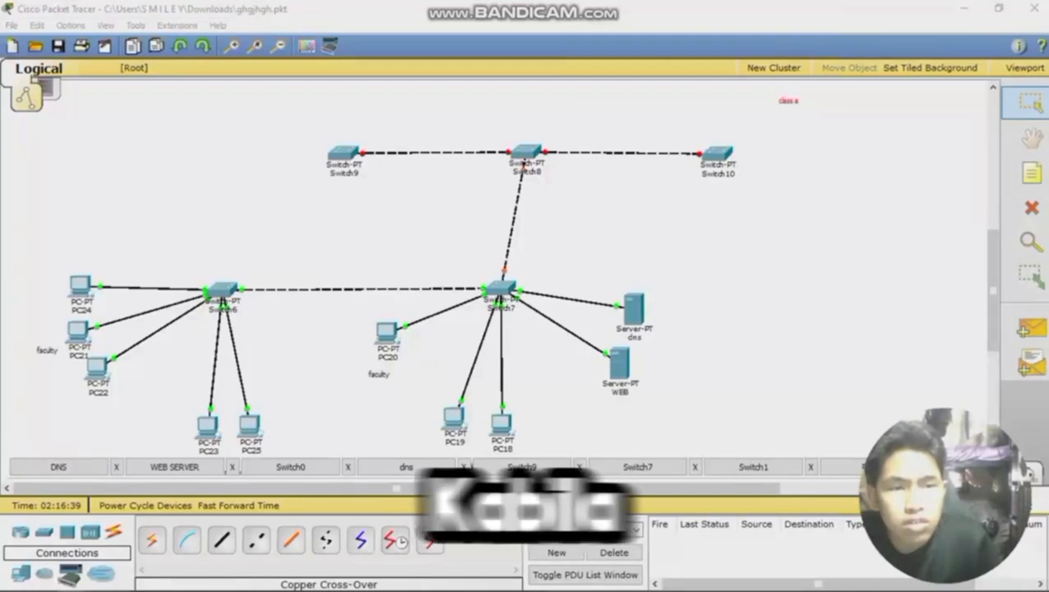
pyautogui.click(859, 342)
pyautogui.write('class b')
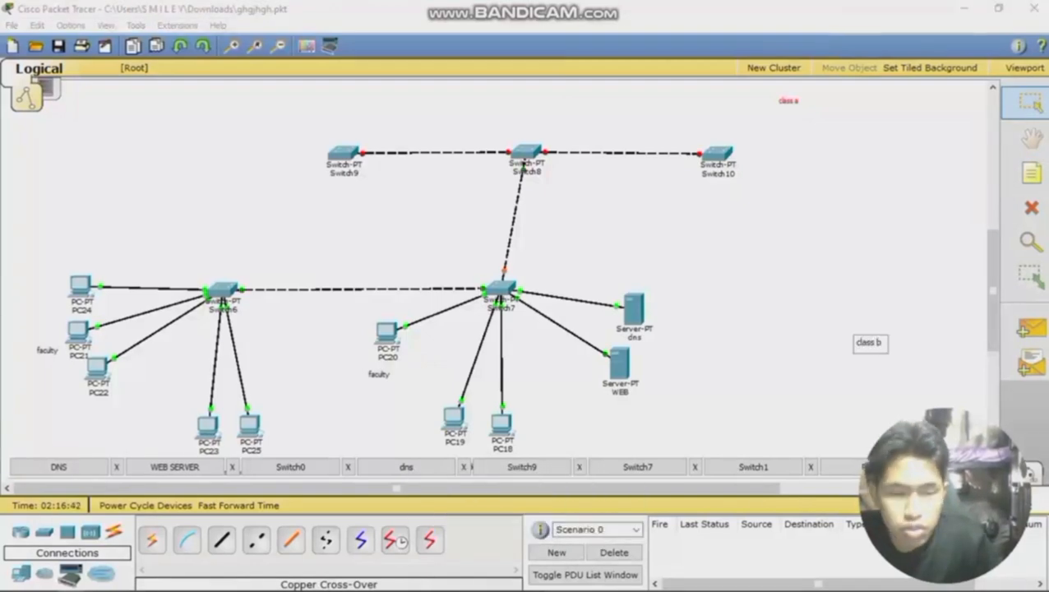
pyautogui.press('Escape')
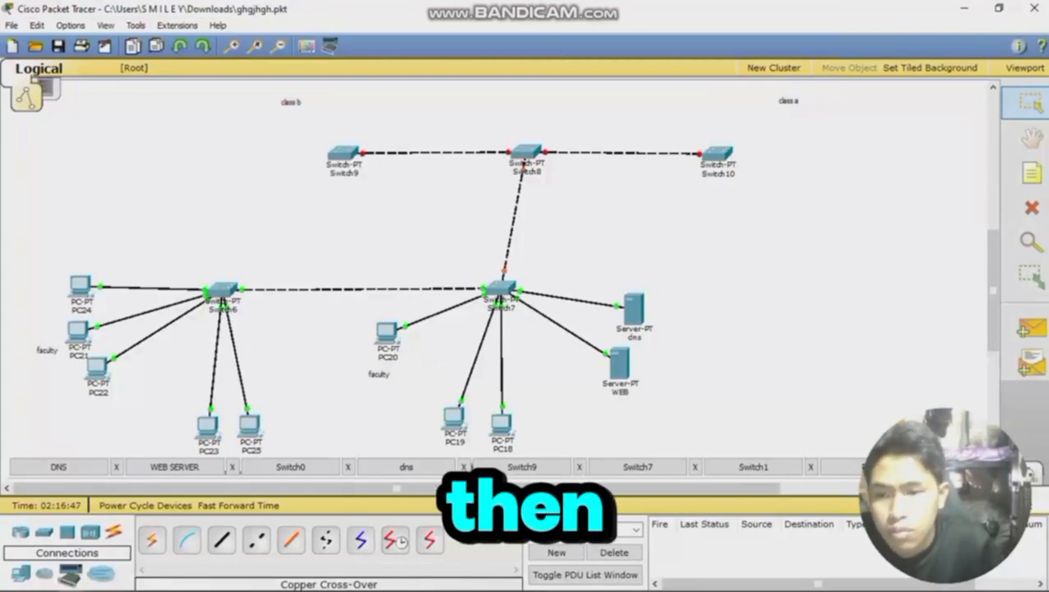
# Step: Place five generic PCs around Switch9 on the class b side, running from beside the switch to below it
pyautogui.click(20, 573)
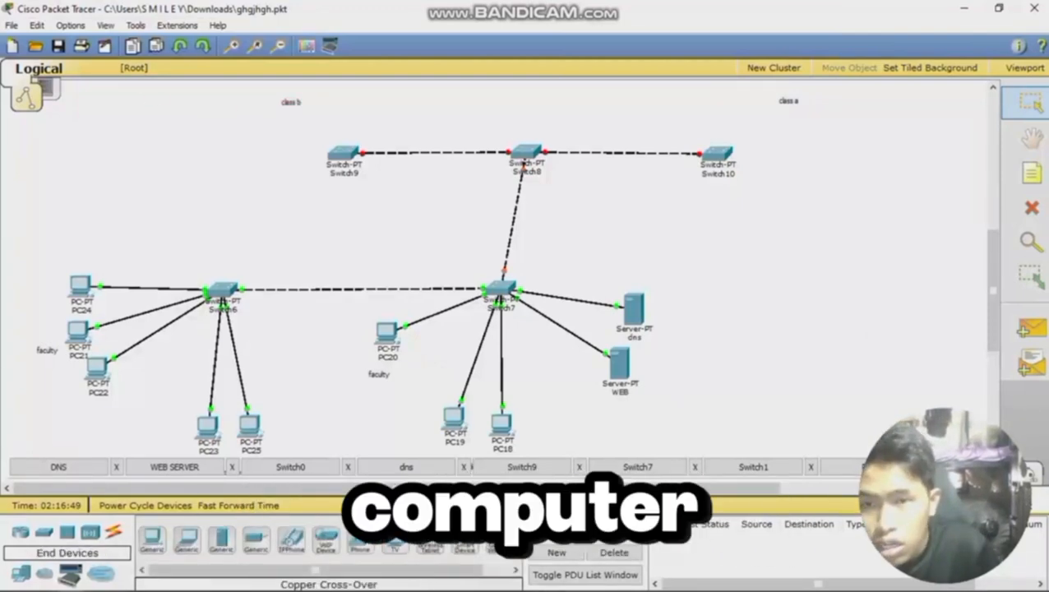
pyautogui.click(225, 125)
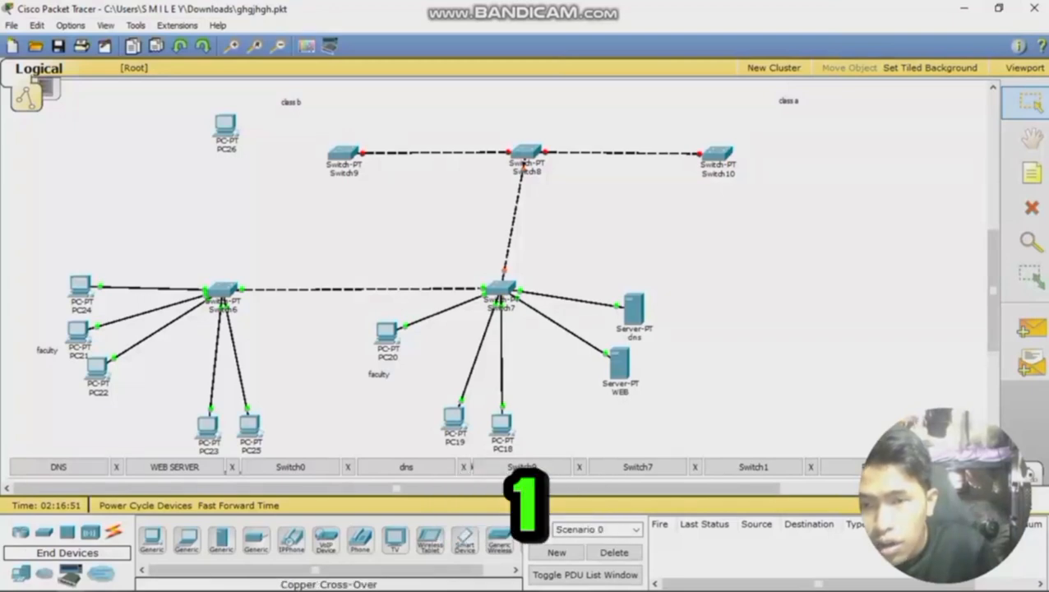
pyautogui.click(222, 175)
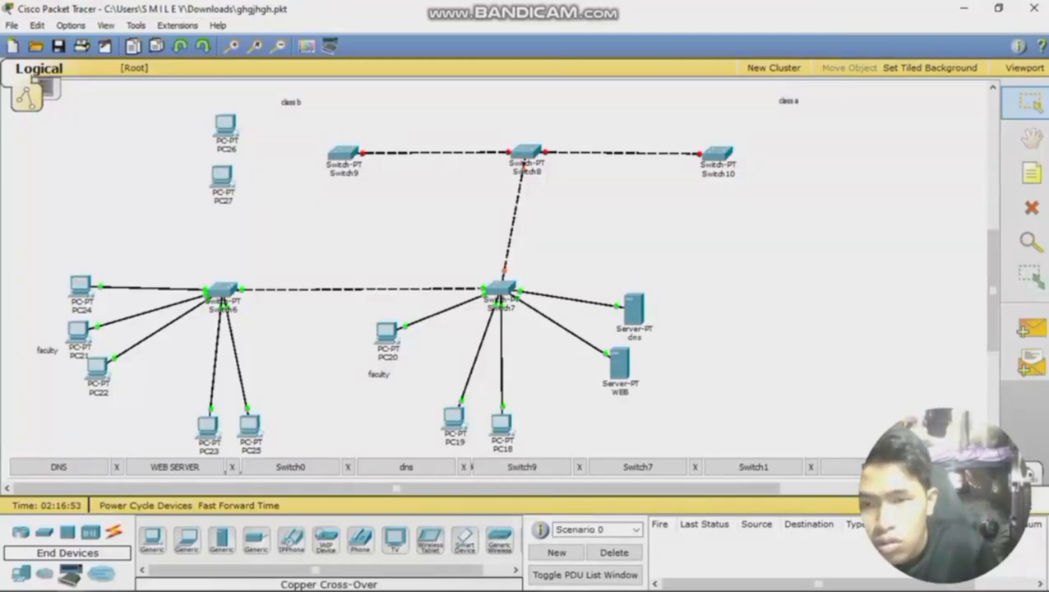
pyautogui.click(253, 217)
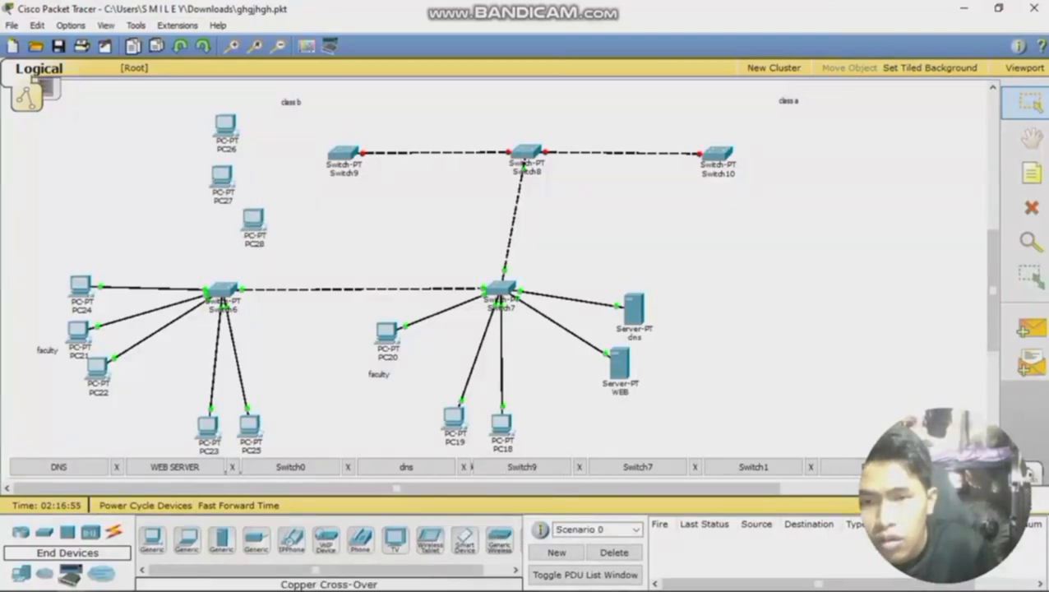
pyautogui.click(311, 239)
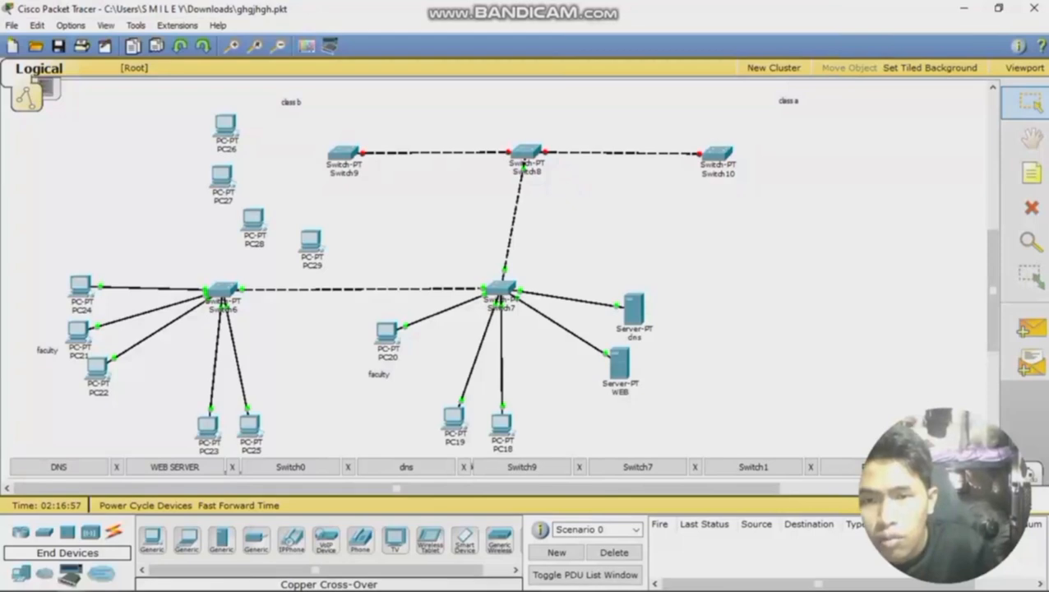
pyautogui.click(376, 227)
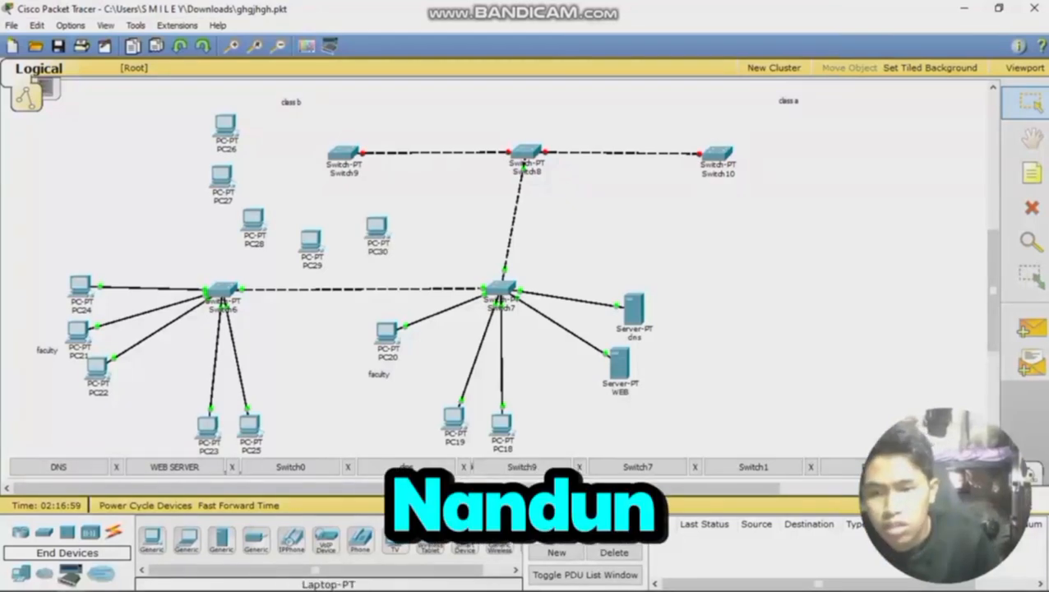
# Step: Place five generic PCs beside and below Switch10 on the class a side of the topology
pyautogui.click(811, 124)
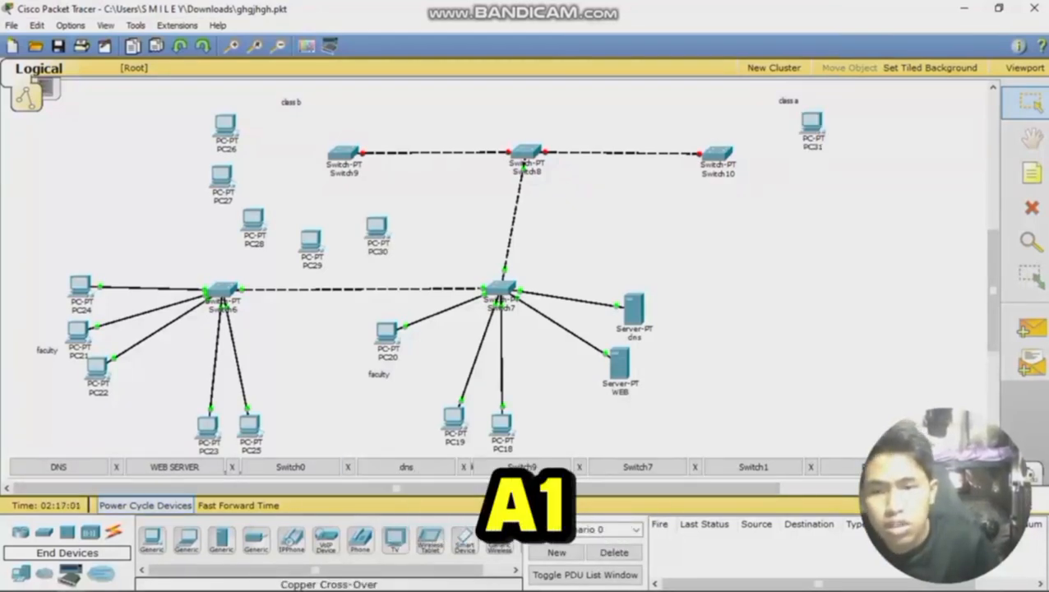
pyautogui.click(837, 172)
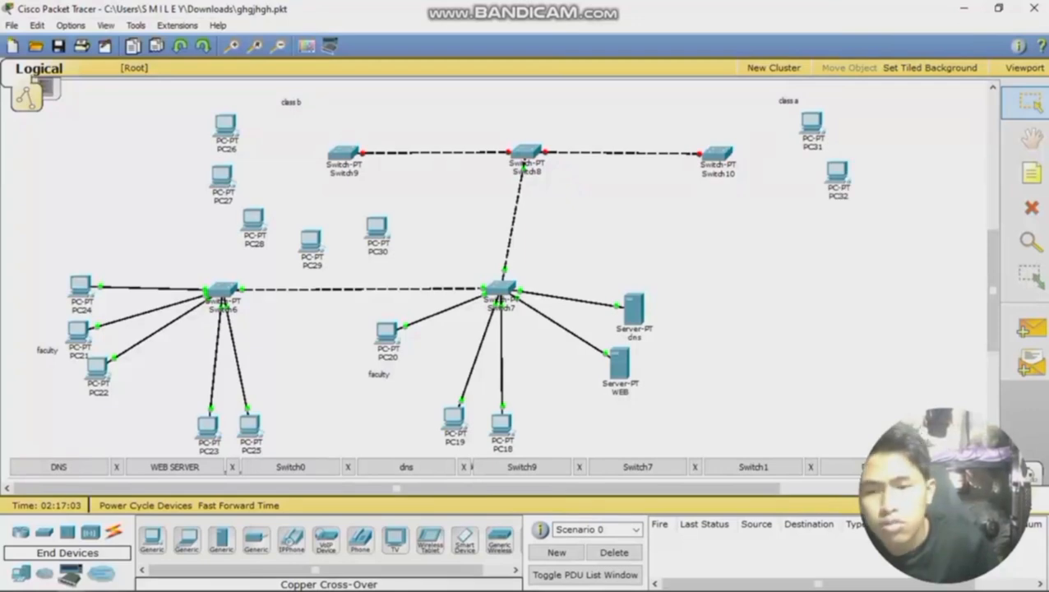
pyautogui.click(703, 230)
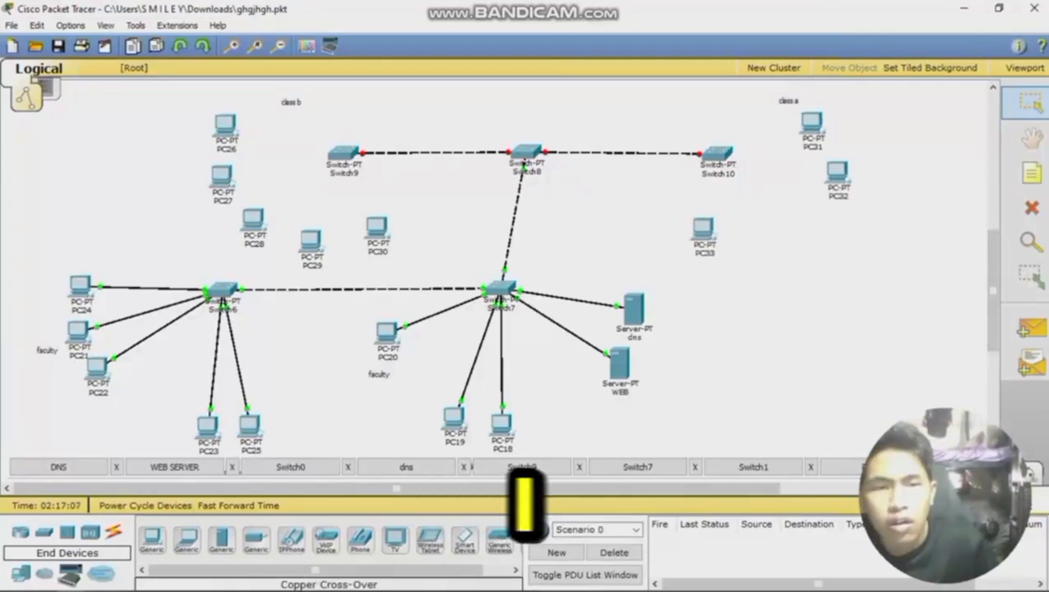
pyautogui.click(752, 262)
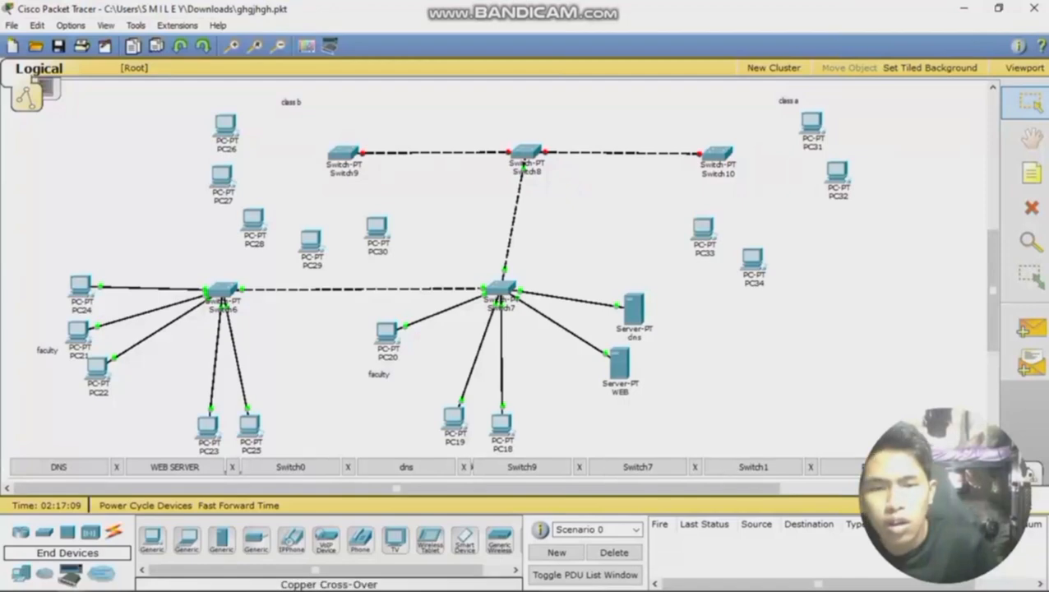
pyautogui.click(801, 230)
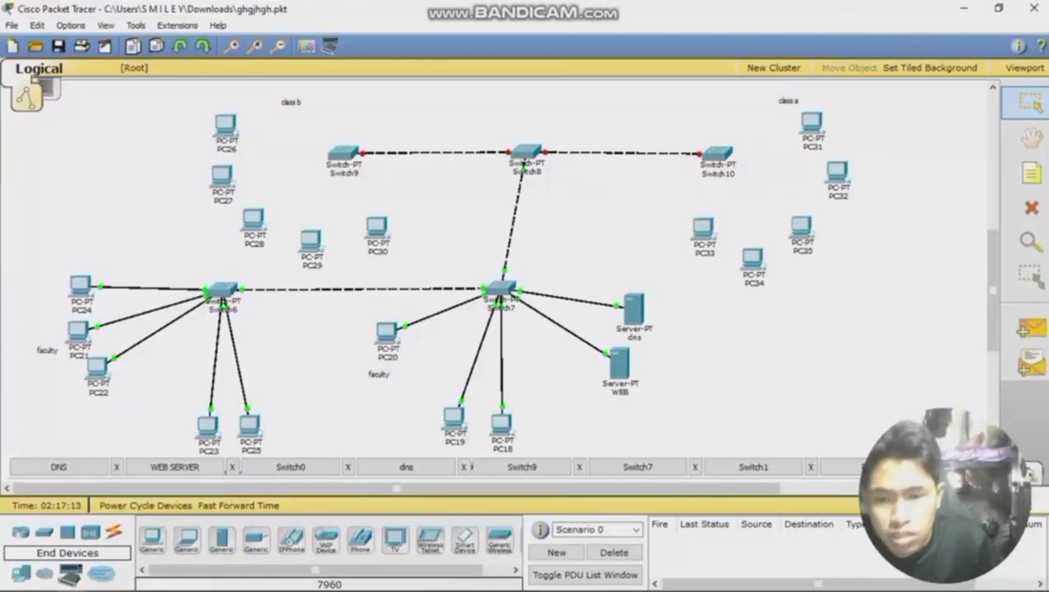
pyautogui.hotkey('alt', 'Tab')
pyautogui.hotkey('alt', 'Tab')
pyautogui.hotkey('alt', 'Tab')
pyautogui.hotkey('alt', 'Tab')
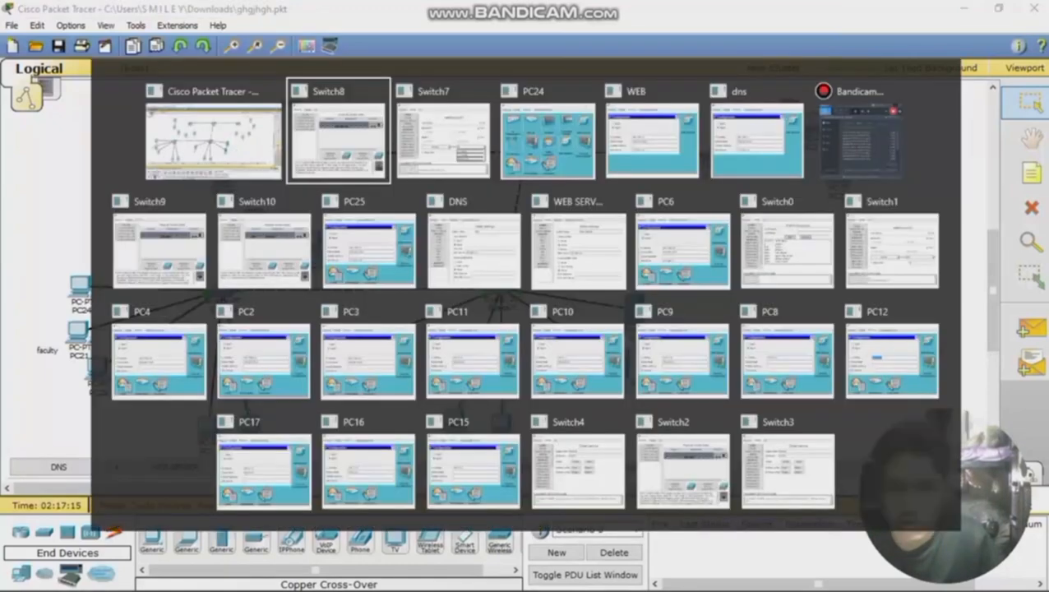
pyautogui.hotkey('alt', 'Tab')
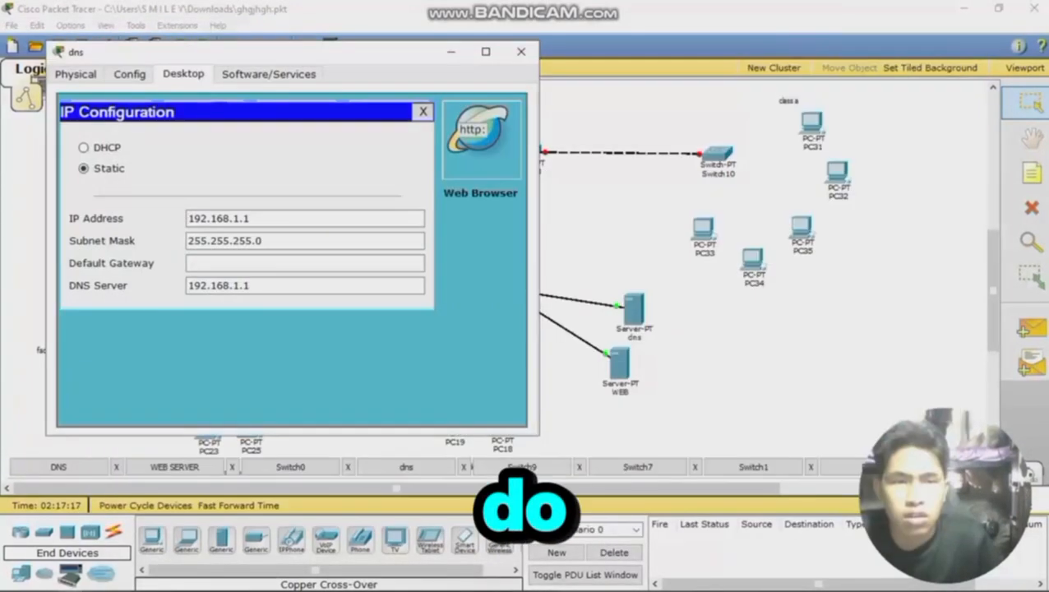
pyautogui.hotkey('alt', 'Tab')
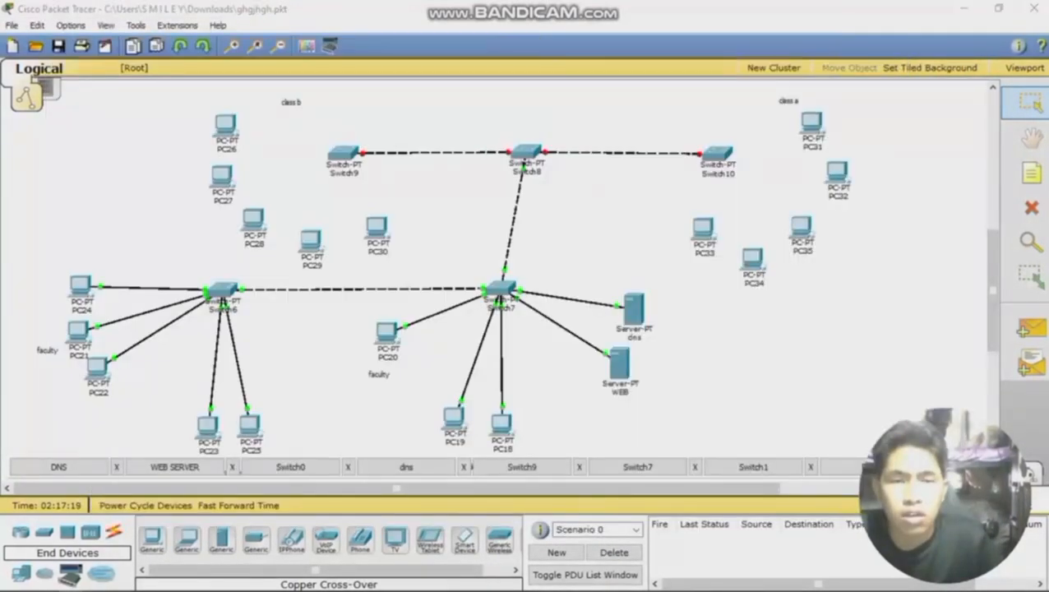
pyautogui.hotkey('alt', 'Tab')
pyautogui.hotkey('alt', 'Tab')
pyautogui.hotkey('alt', 'Tab')
pyautogui.hotkey('alt', 'Tab')
pyautogui.hotkey('alt', 'Tab')
pyautogui.hotkey('alt', 'Tab')
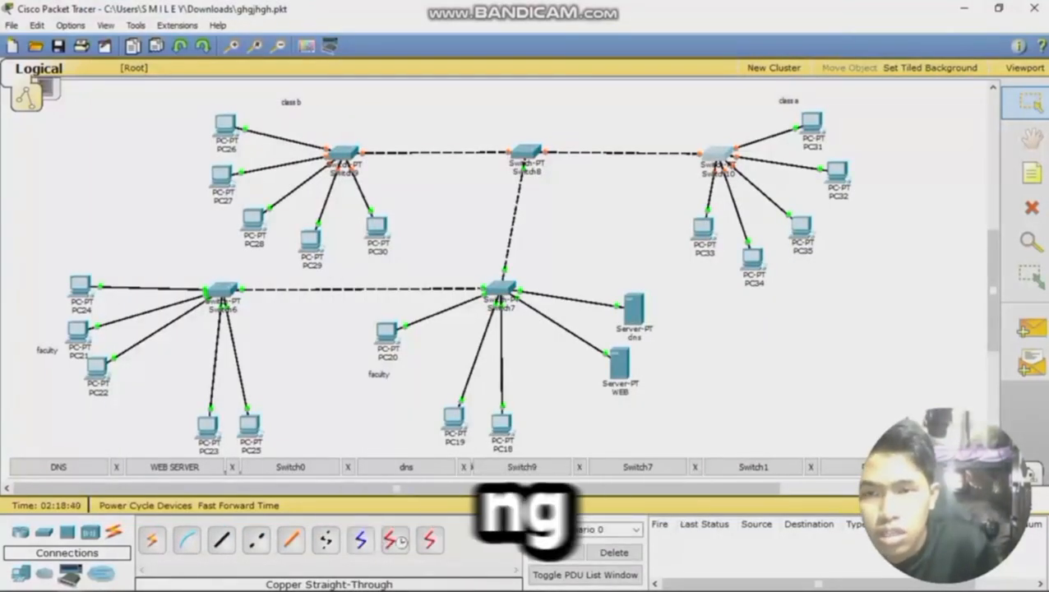
pyautogui.click(226, 125)
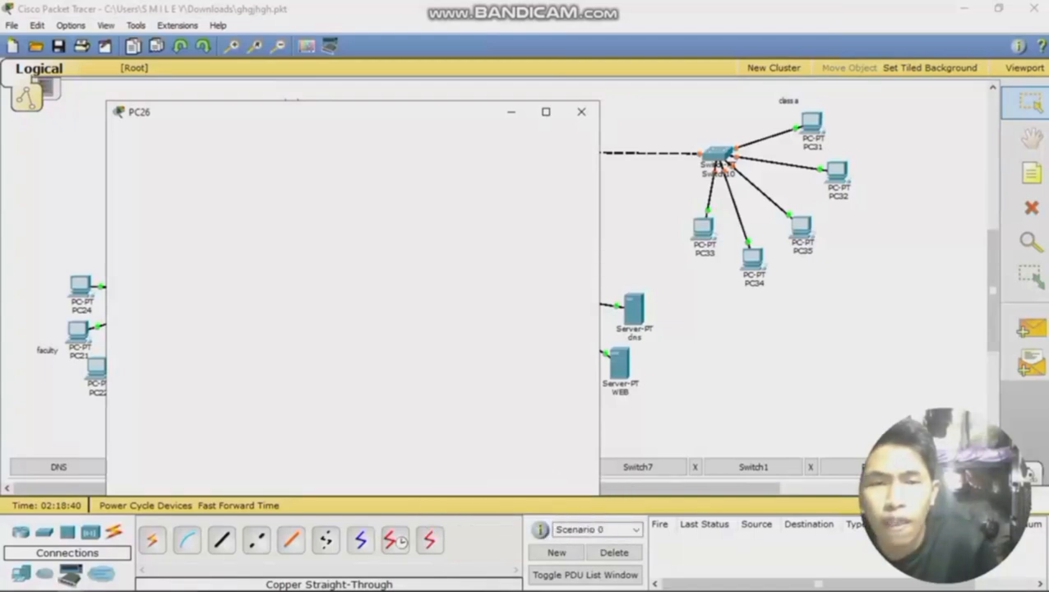
pyautogui.click(72, 579)
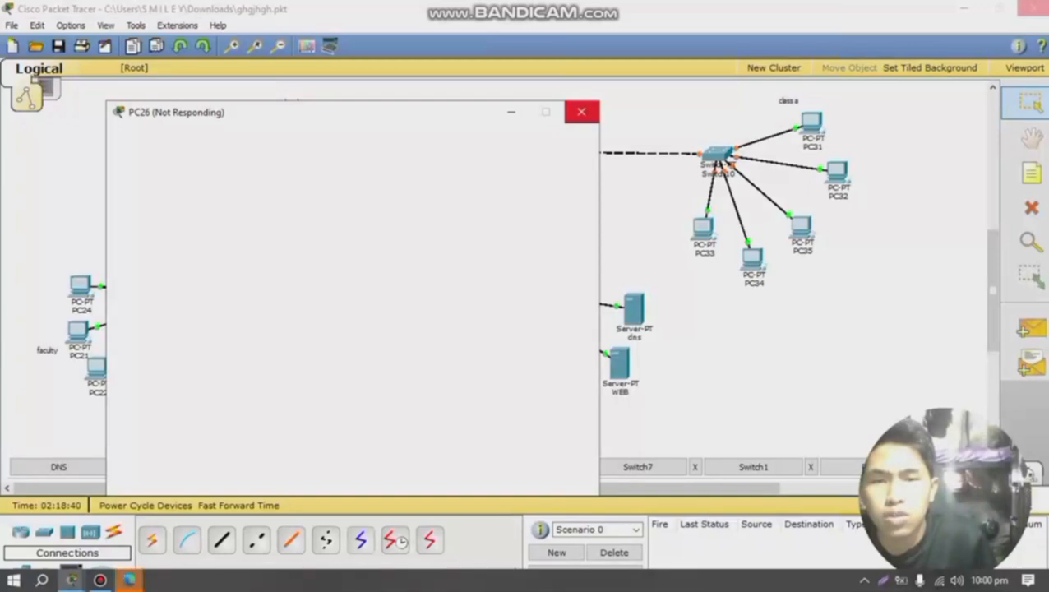
pyautogui.click(100, 579)
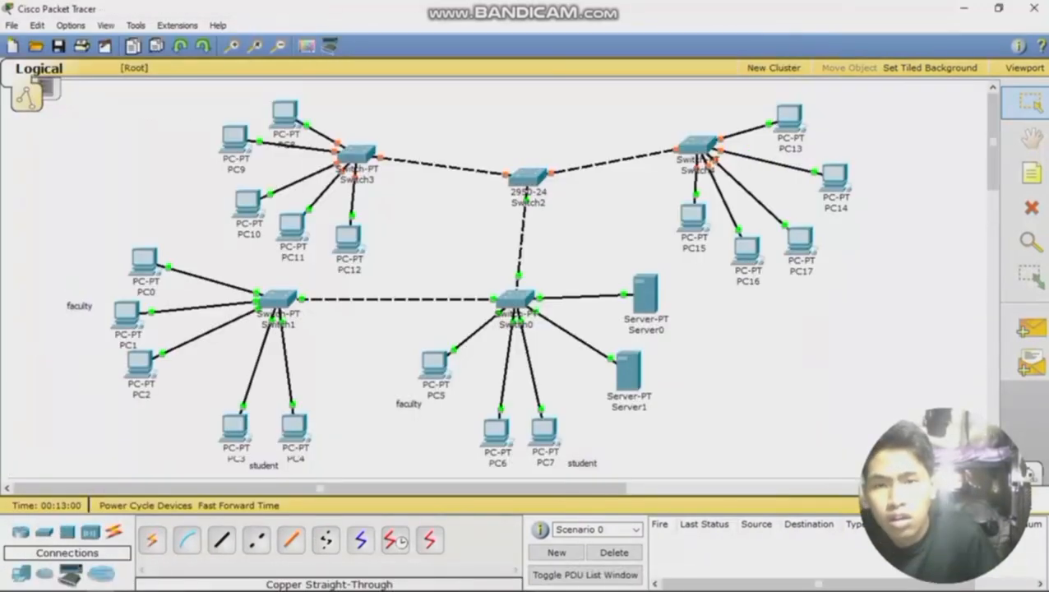
# Step: Assign the static IP address 128.2.6.7 to PC8 in class b
pyautogui.click(286, 115)
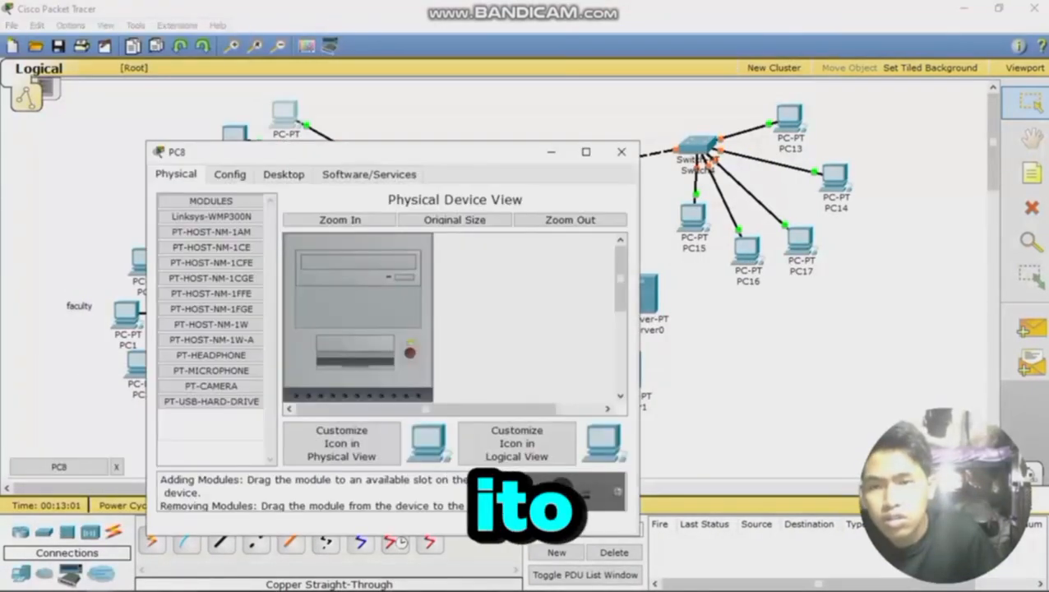
pyautogui.click(230, 174)
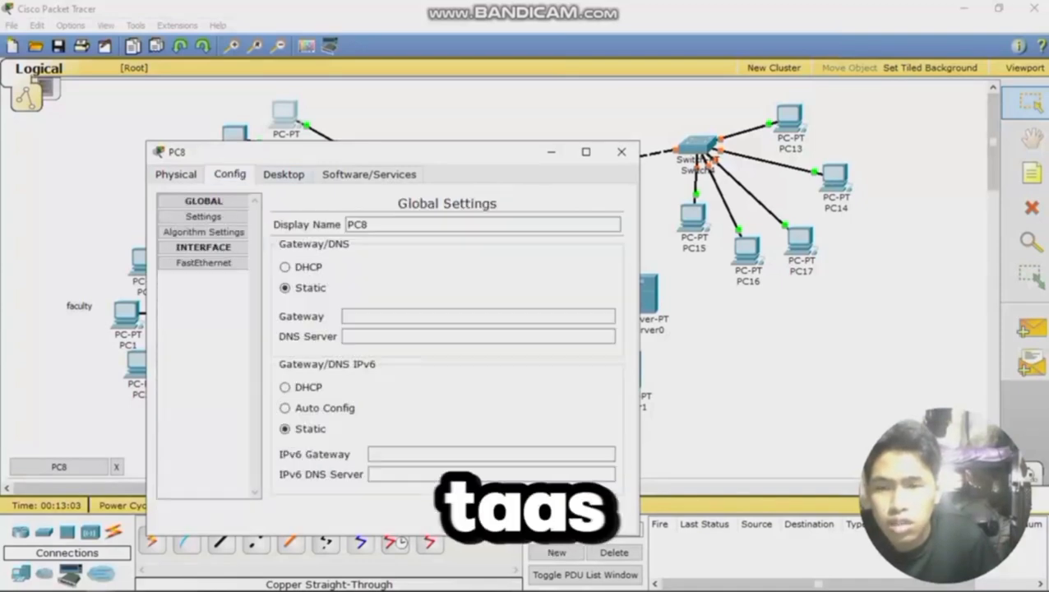
pyautogui.click(283, 174)
pyautogui.click(211, 243)
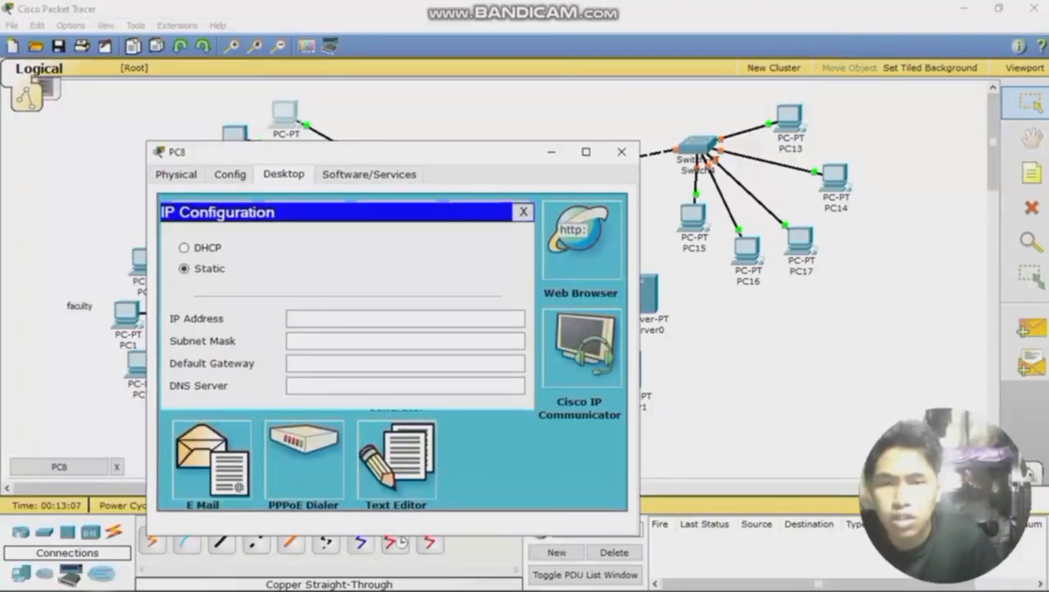
pyautogui.click(85, 579)
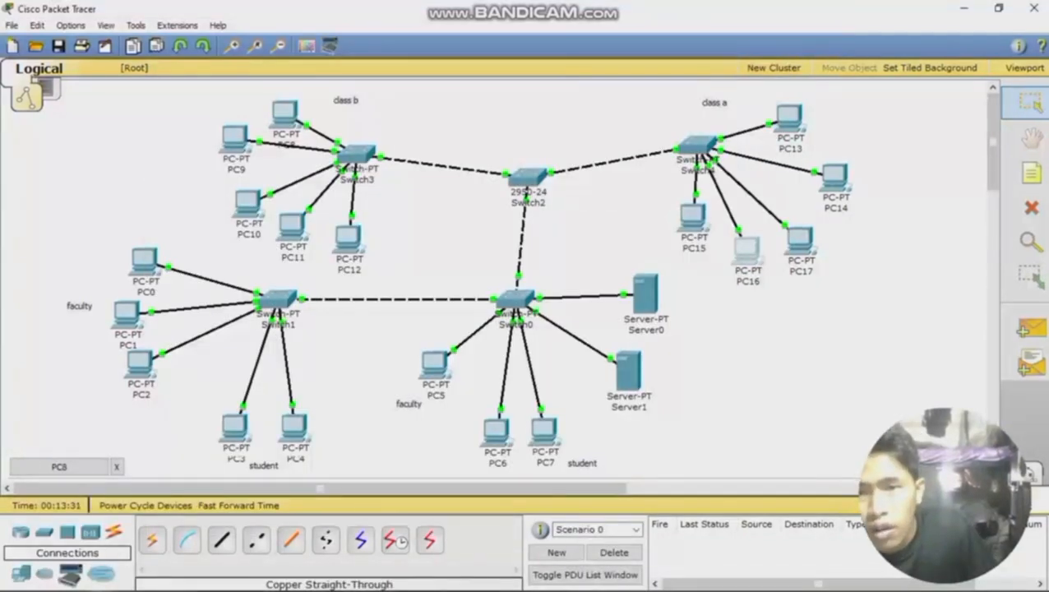
pyautogui.click(285, 115)
pyautogui.click(404, 319)
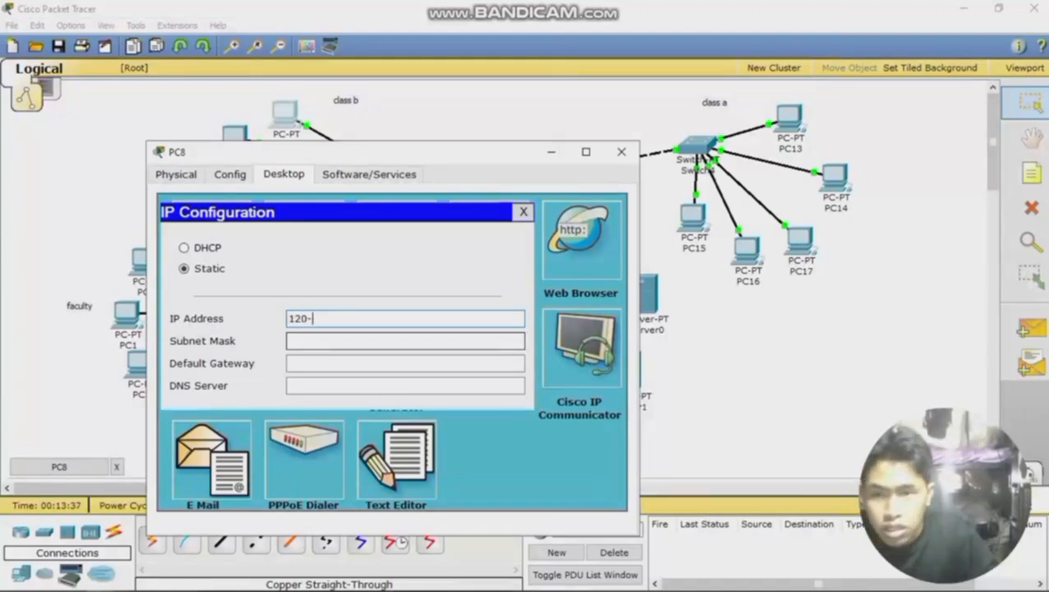
pyautogui.write('120')
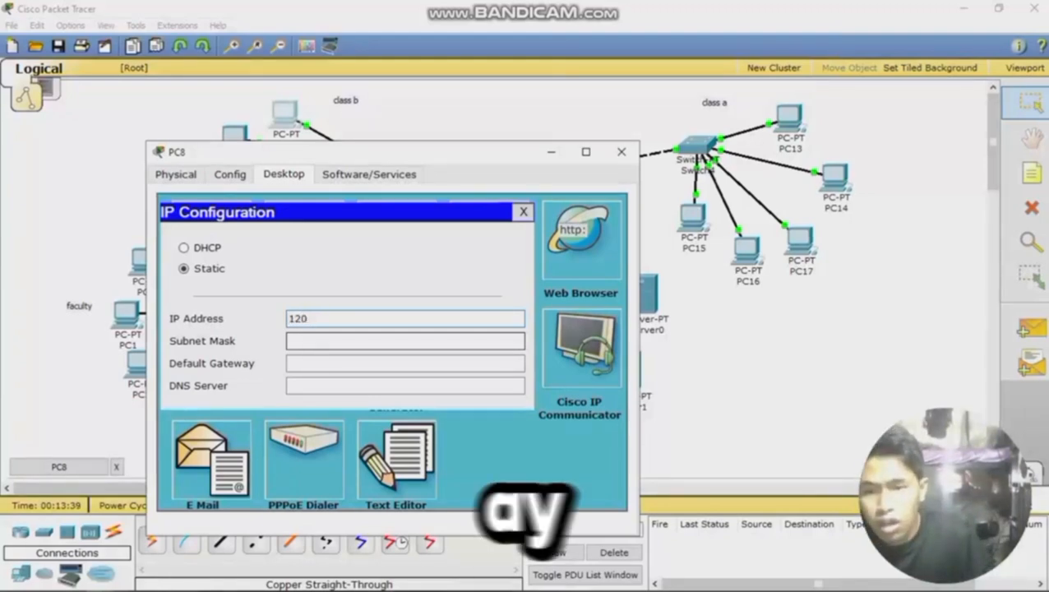
pyautogui.press('BackSpace')
pyautogui.write('8.2.6.7')
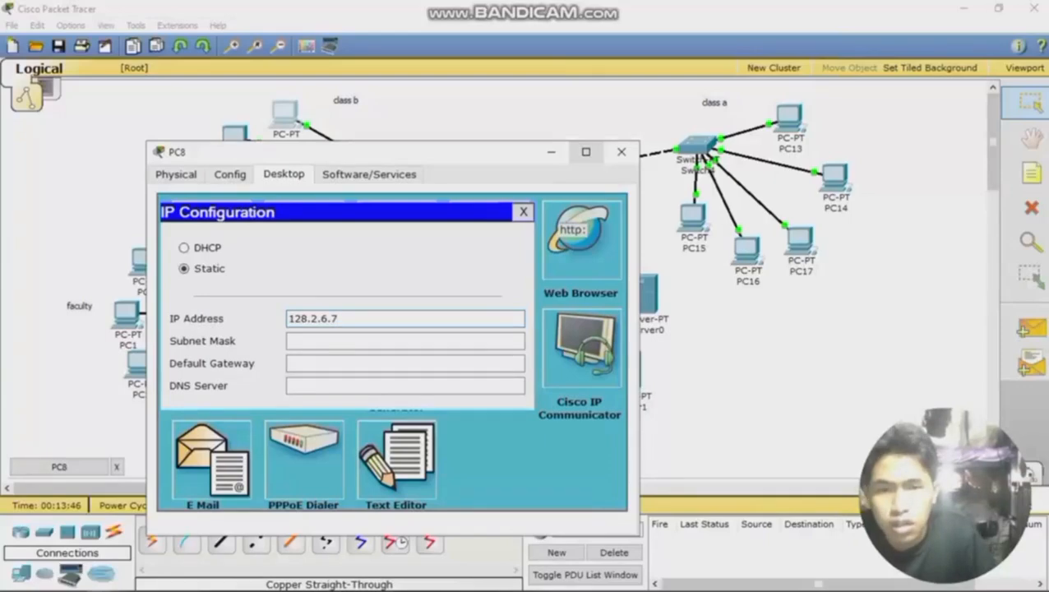
pyautogui.click(621, 152)
# Step: Assign the static IP address 128.2.9.4 to PC9 in class b
pyautogui.click(234, 134)
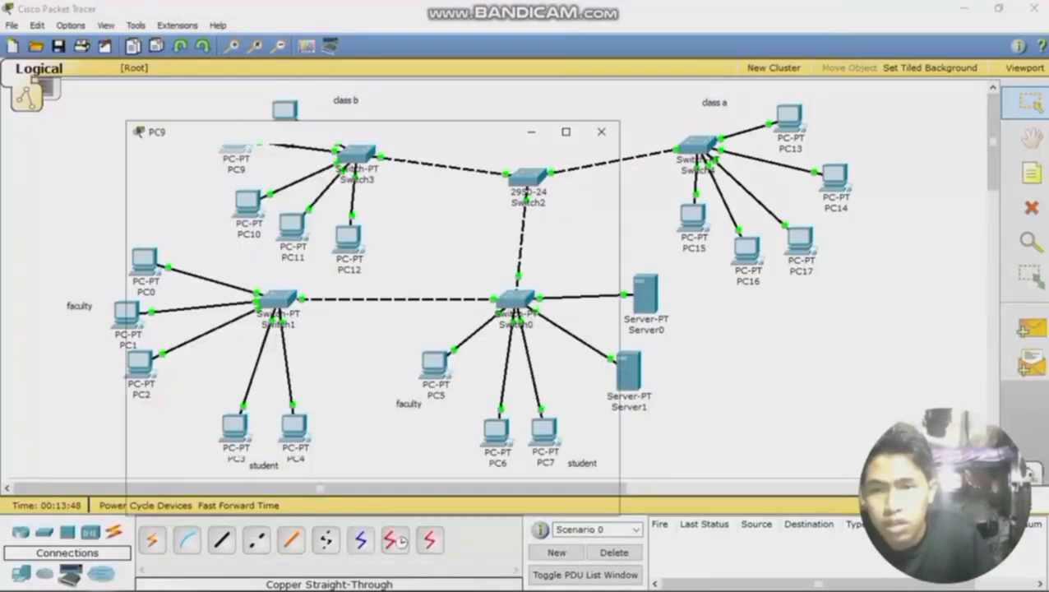
pyautogui.click(263, 153)
pyautogui.click(192, 222)
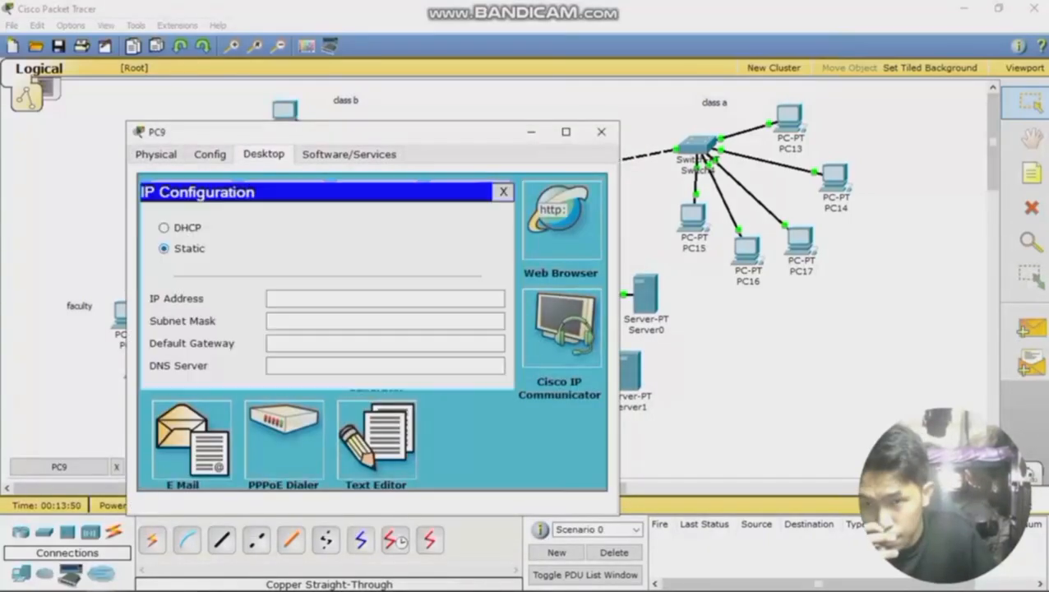
pyautogui.click(163, 248)
pyautogui.click(384, 298)
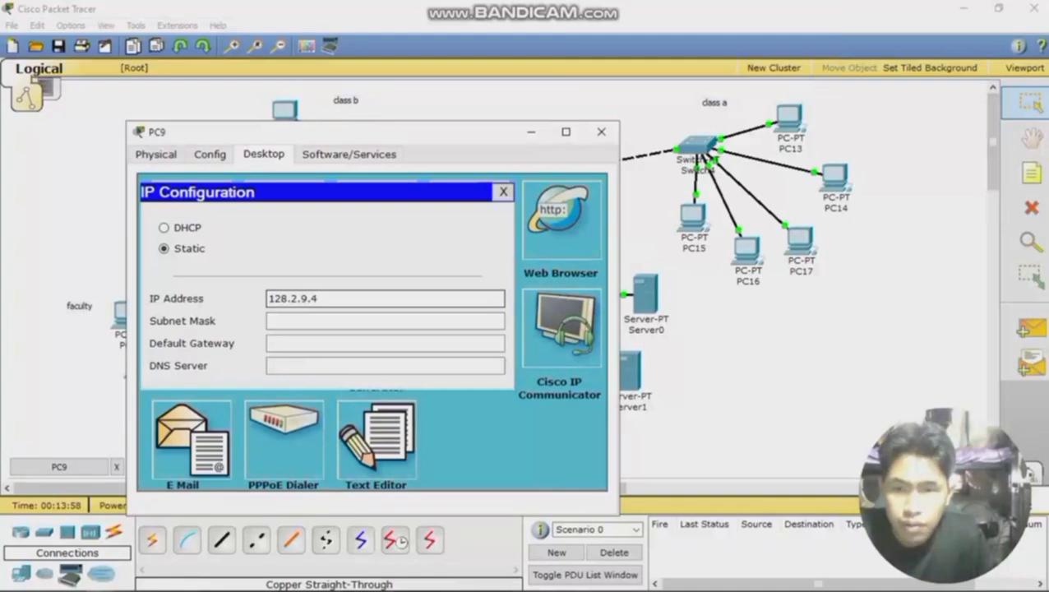
pyautogui.click(601, 131)
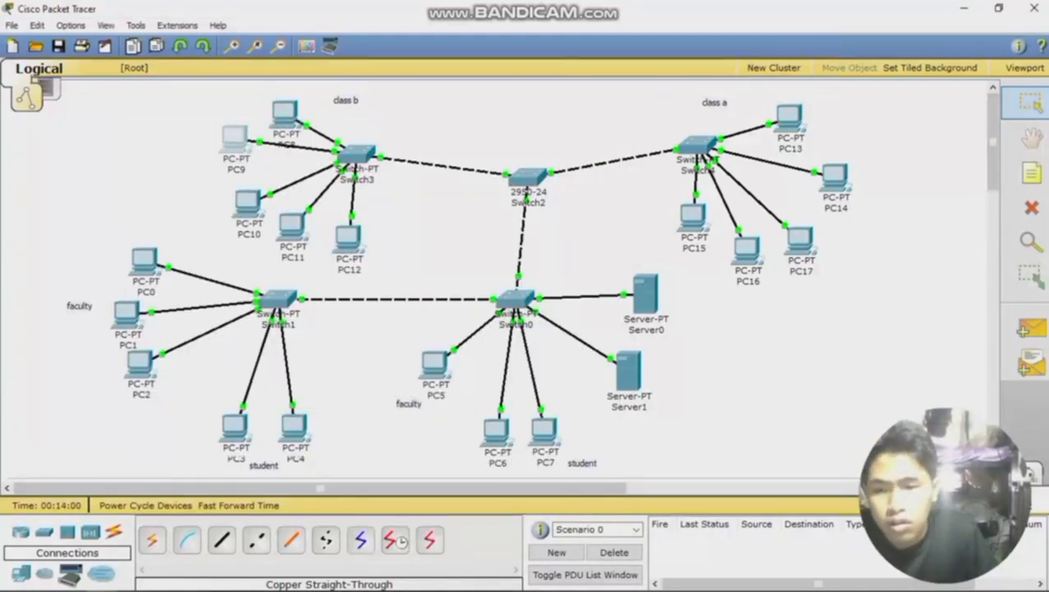
pyautogui.moveTo(72, 579)
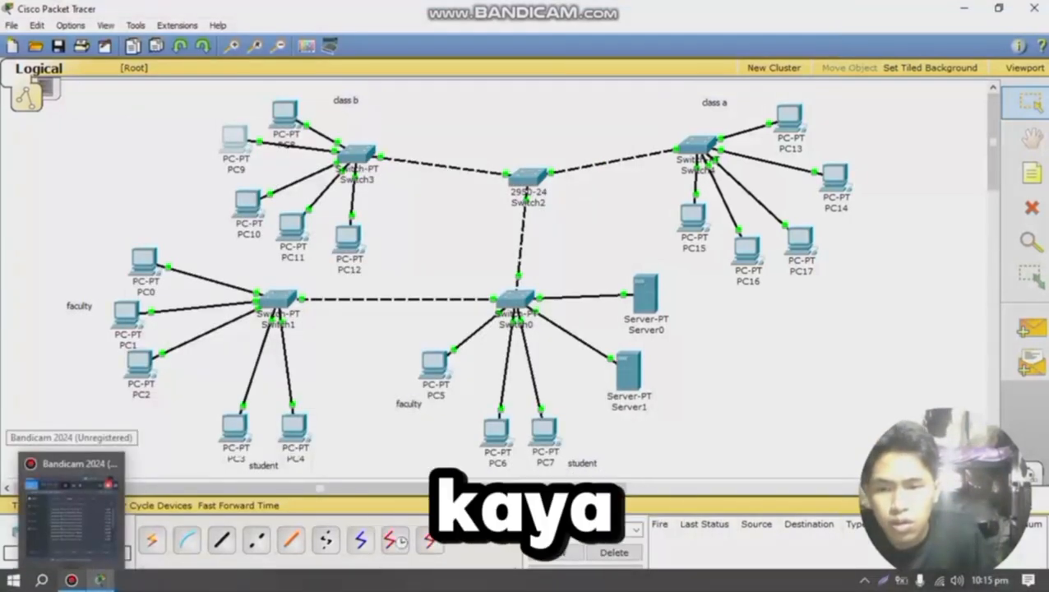
pyautogui.click(72, 509)
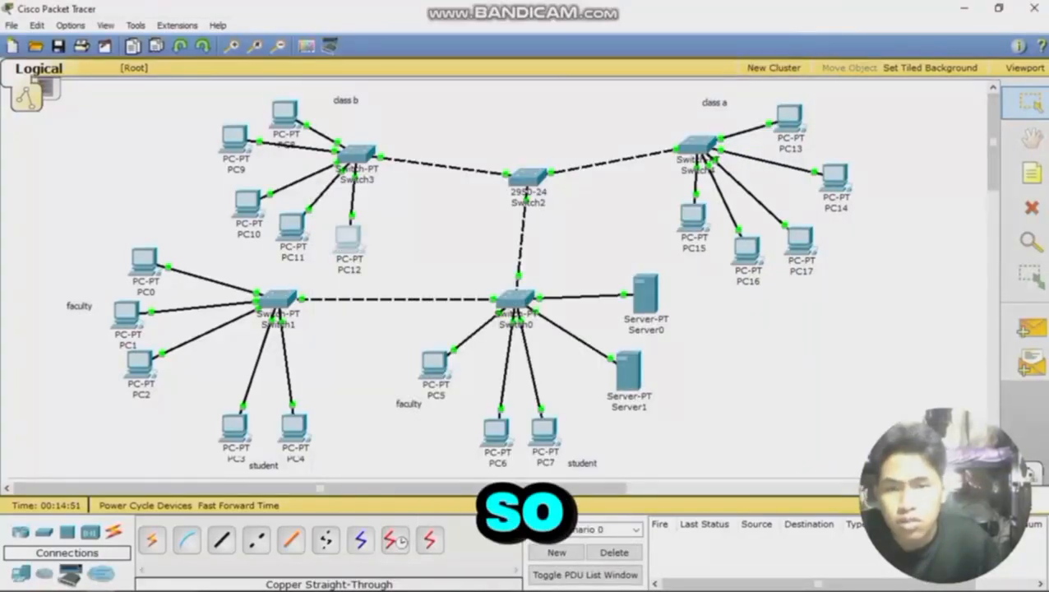
# Step: Check the static IP configuration of PC8 and PC9 on the class b side
pyautogui.click(285, 114)
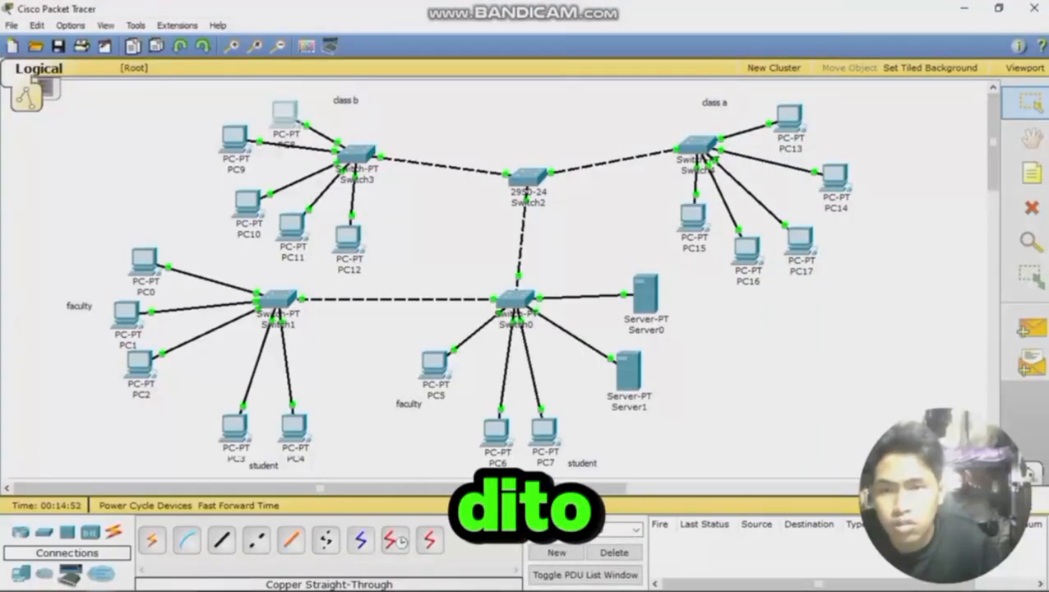
pyautogui.click(110, 147)
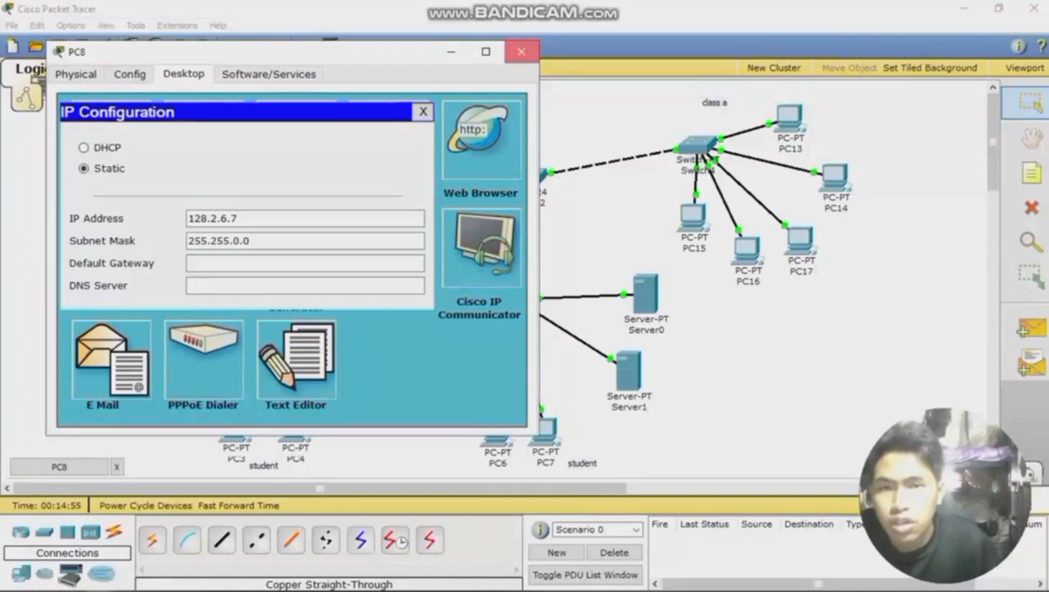
pyautogui.click(521, 51)
pyautogui.click(234, 135)
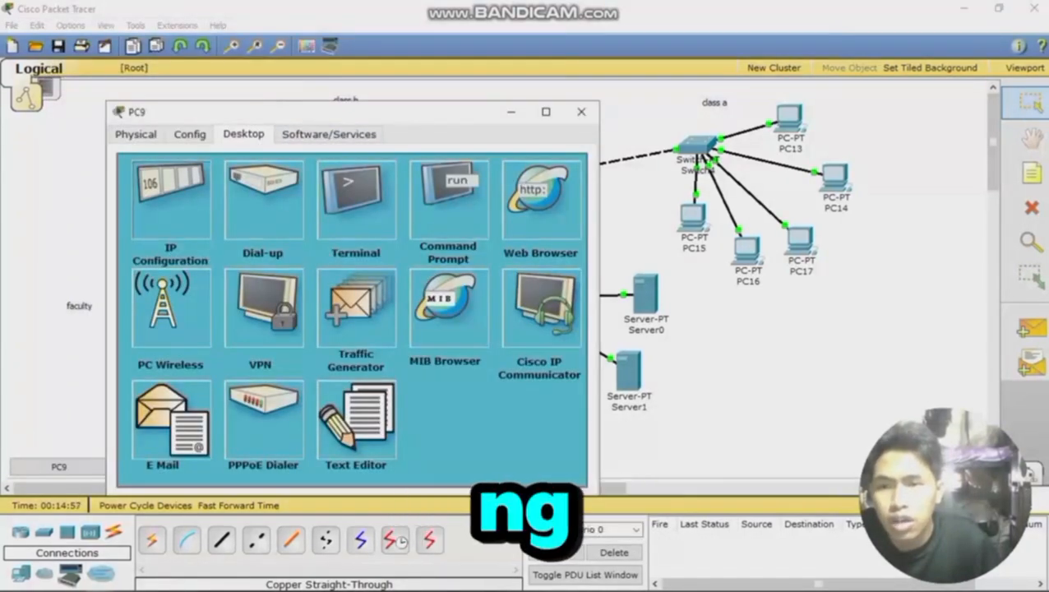
pyautogui.click(171, 201)
pyautogui.click(581, 111)
# Step: Check the IP configuration of PC11 and PC10 on the class b side
pyautogui.click(291, 224)
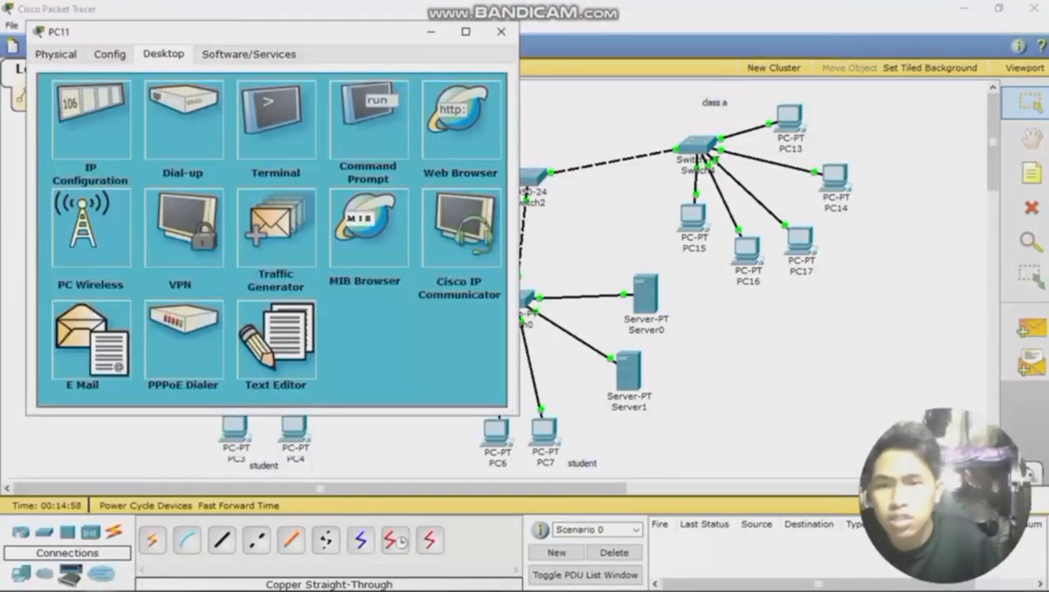
pyautogui.click(89, 117)
pyautogui.click(500, 32)
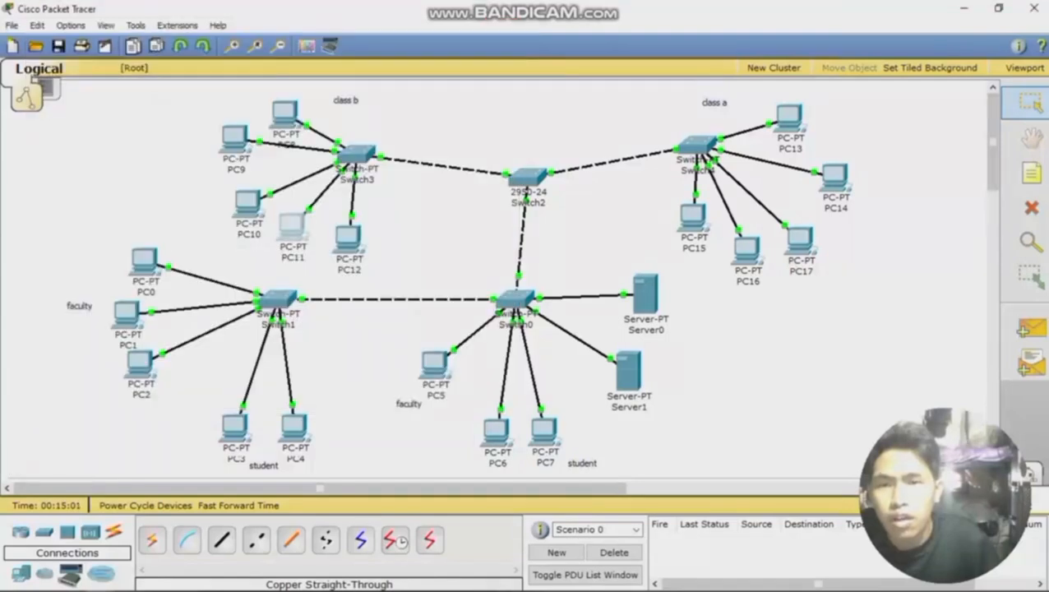
pyautogui.click(246, 208)
pyautogui.click(150, 168)
pyautogui.click(562, 92)
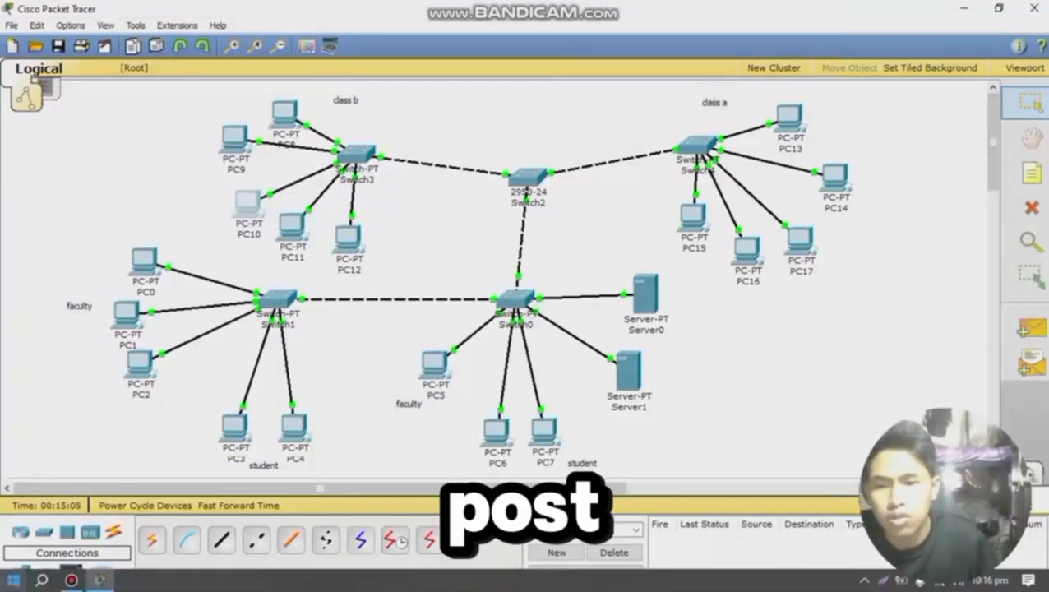
pyautogui.click(72, 580)
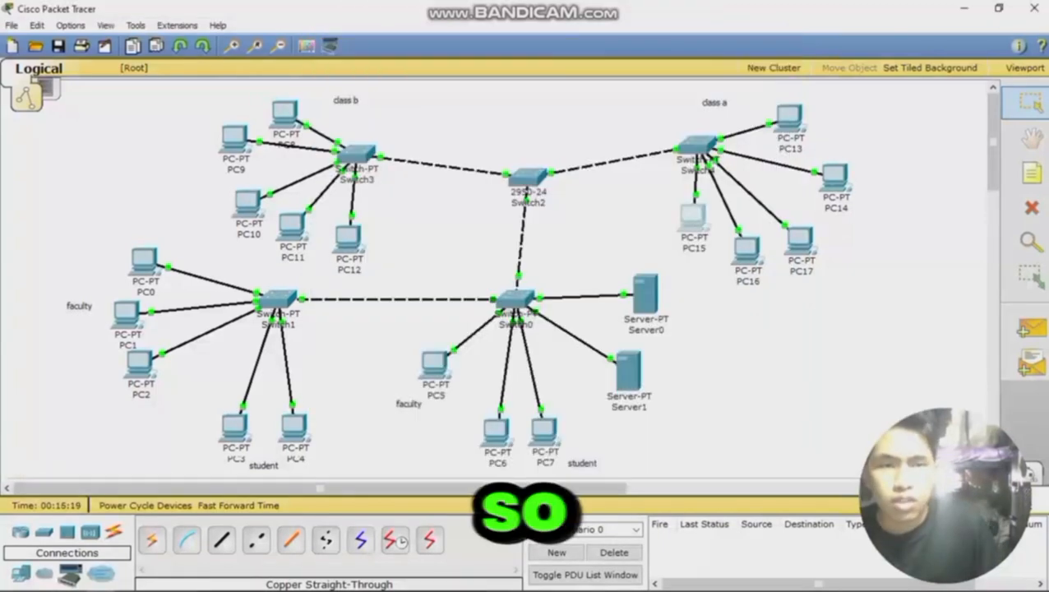
# Step: Check the static IP configuration of PC13 and PC14 on the class a side
pyautogui.click(789, 121)
pyautogui.click(211, 240)
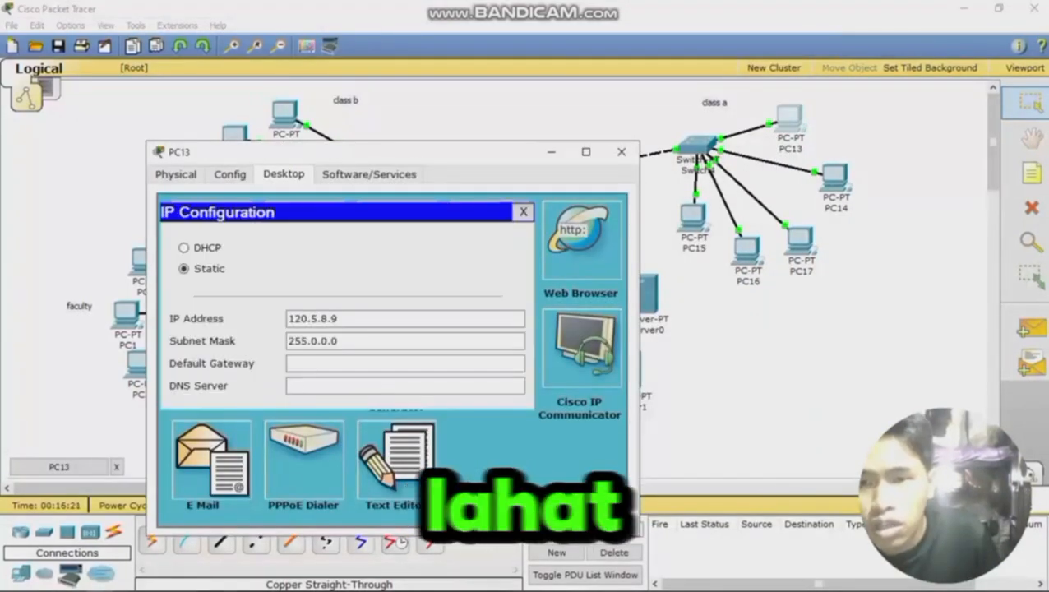
pyautogui.click(622, 151)
pyautogui.click(834, 174)
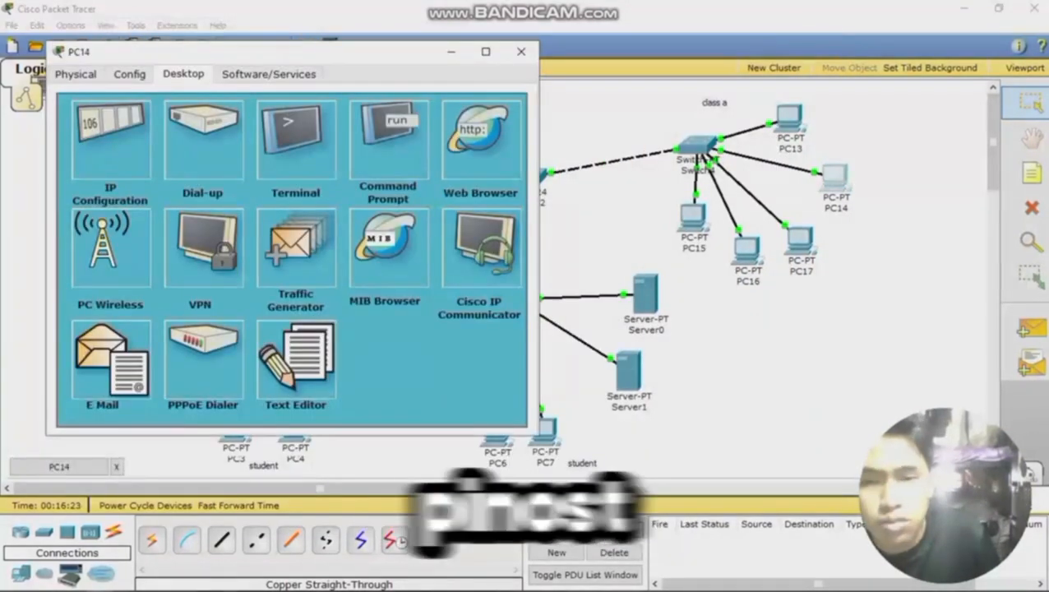
pyautogui.click(111, 140)
pyautogui.click(520, 51)
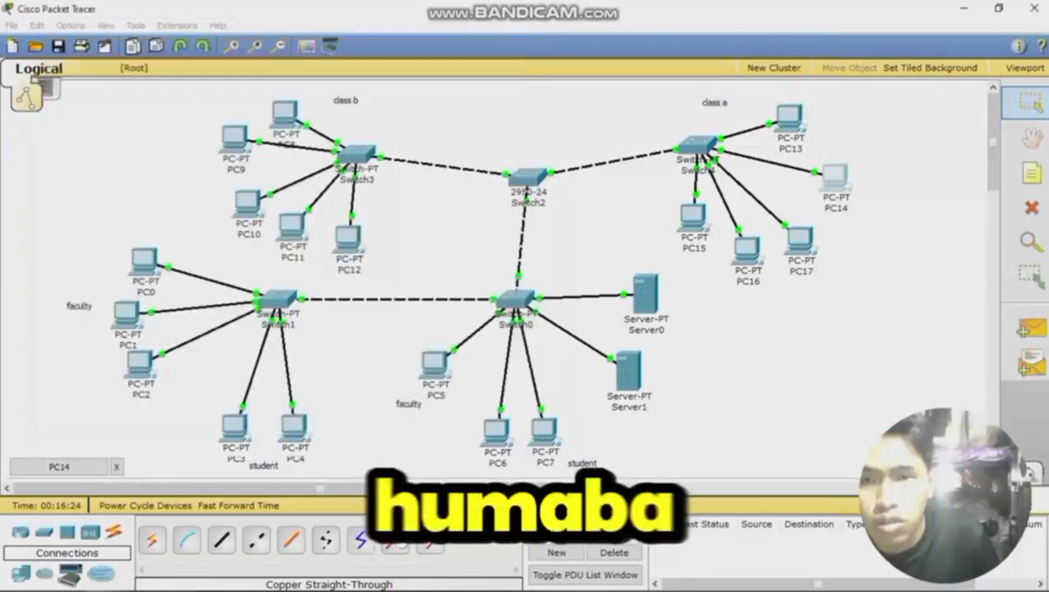
# Step: Check PC17's IP configuration and look at PC15's desktop tools on the class a side
pyautogui.click(800, 240)
pyautogui.click(168, 197)
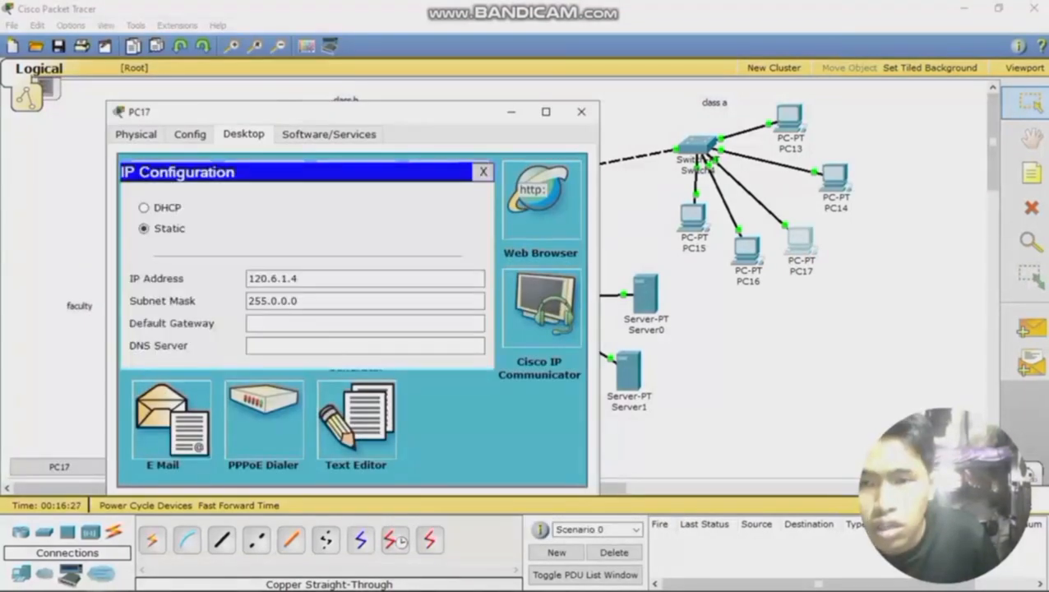
pyautogui.click(581, 111)
pyautogui.click(693, 215)
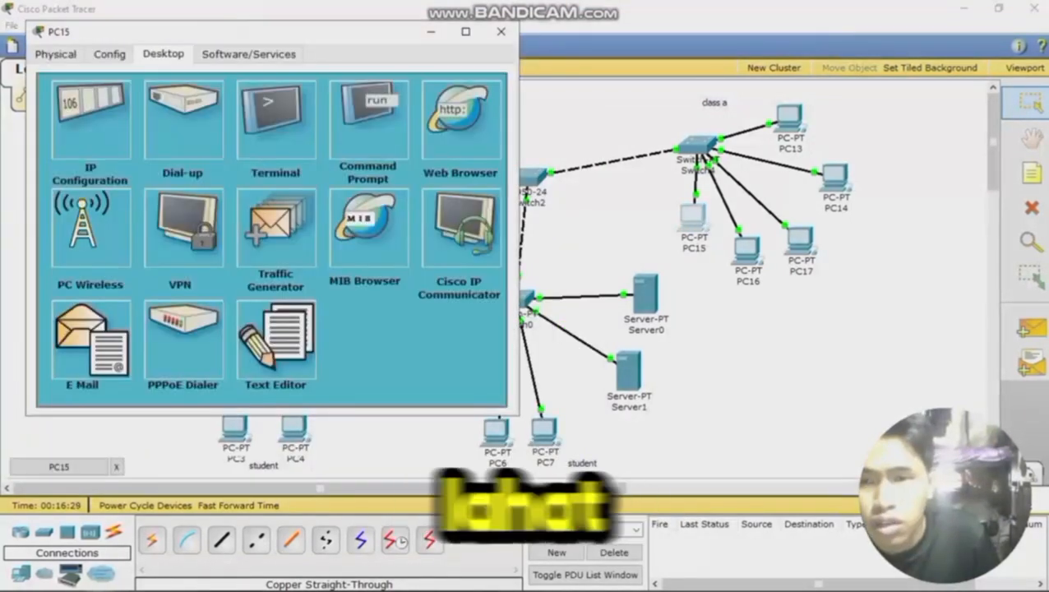
pyautogui.click(500, 31)
# Step: Test connectivity within class a by sending simple PDUs from PC14 to PC17 and from PC16 to PC15
pyautogui.click(1023, 327)
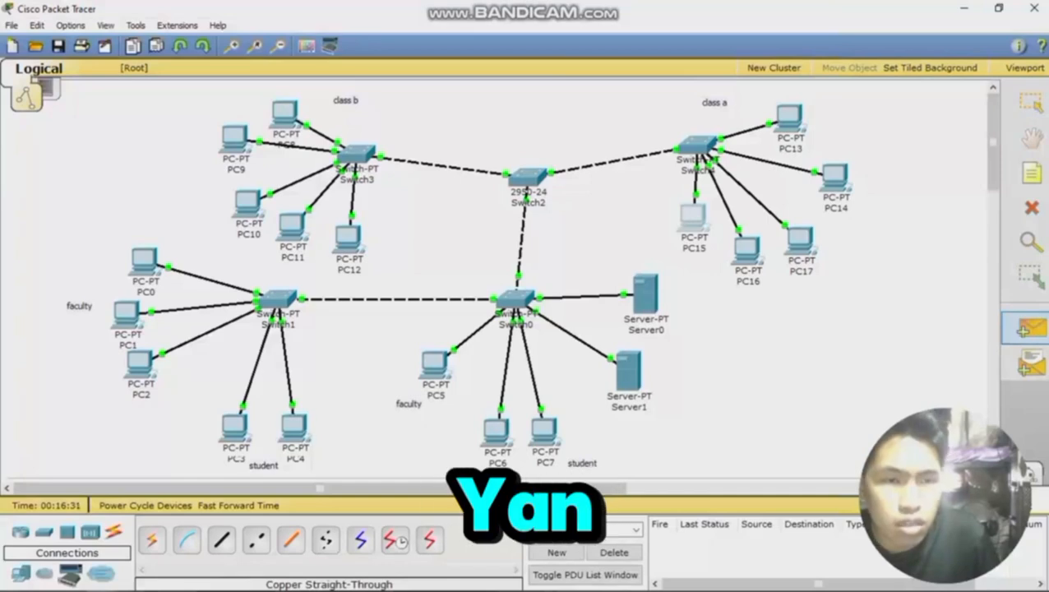
pyautogui.click(834, 175)
pyautogui.click(799, 240)
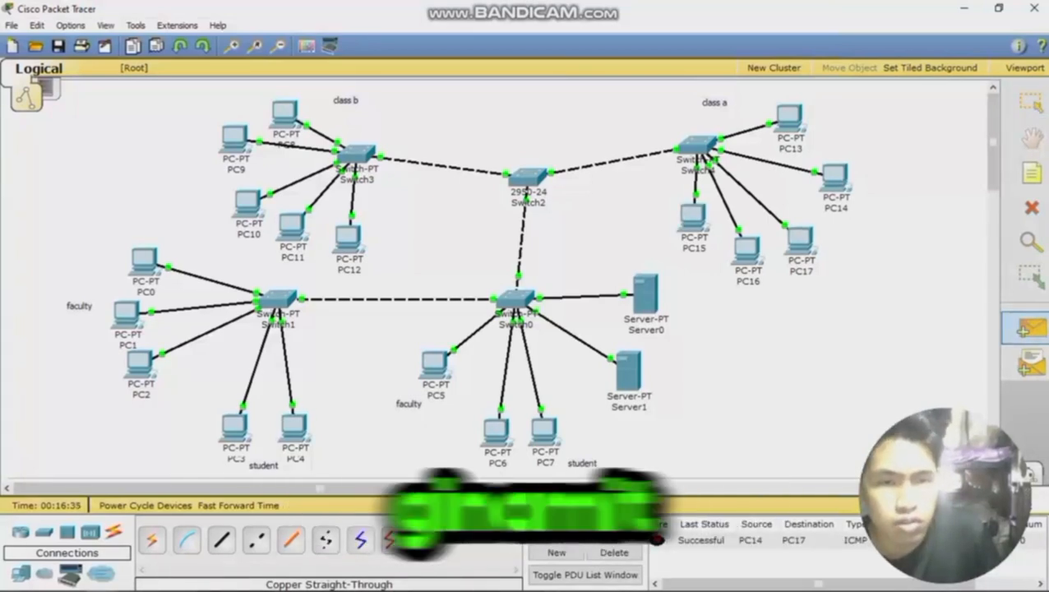
pyautogui.click(746, 247)
pyautogui.click(693, 216)
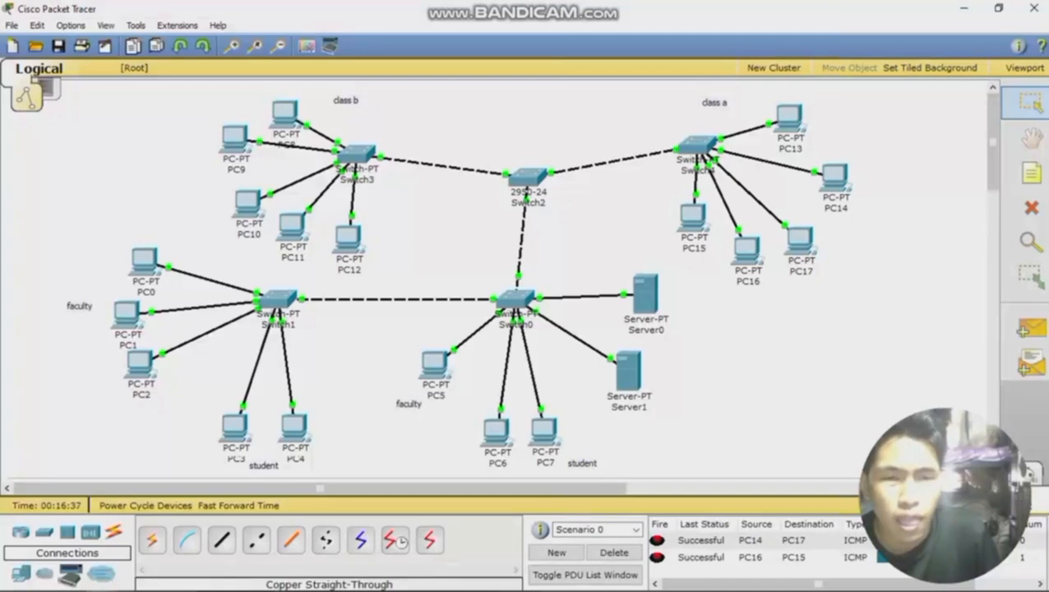
# Step: Send a simple PDU from PC17 in class a to PC10 in class b, and delete the scenario's PDUs
pyautogui.press('p')
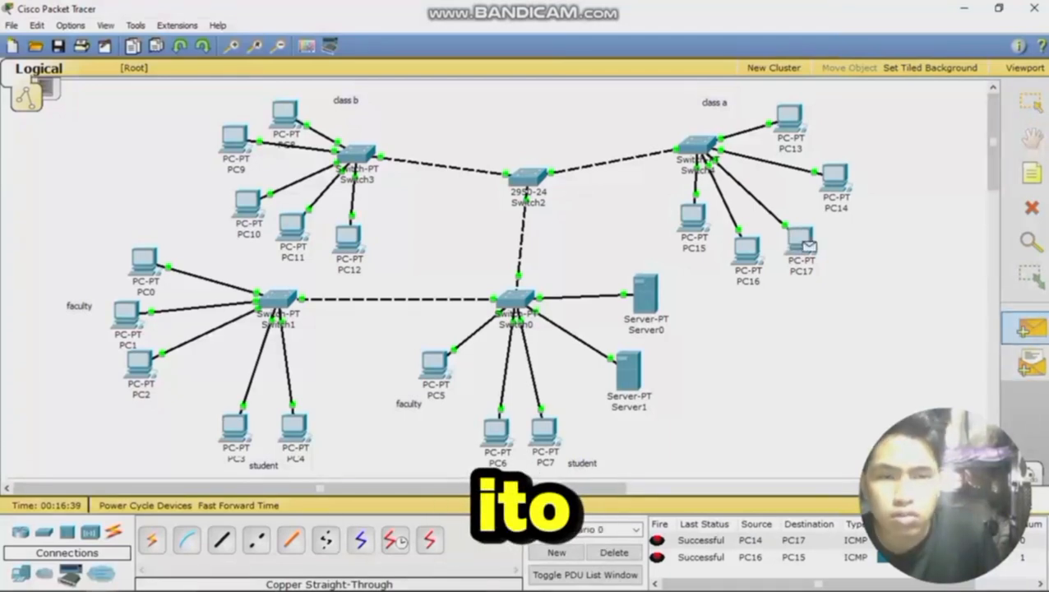
pyautogui.click(246, 202)
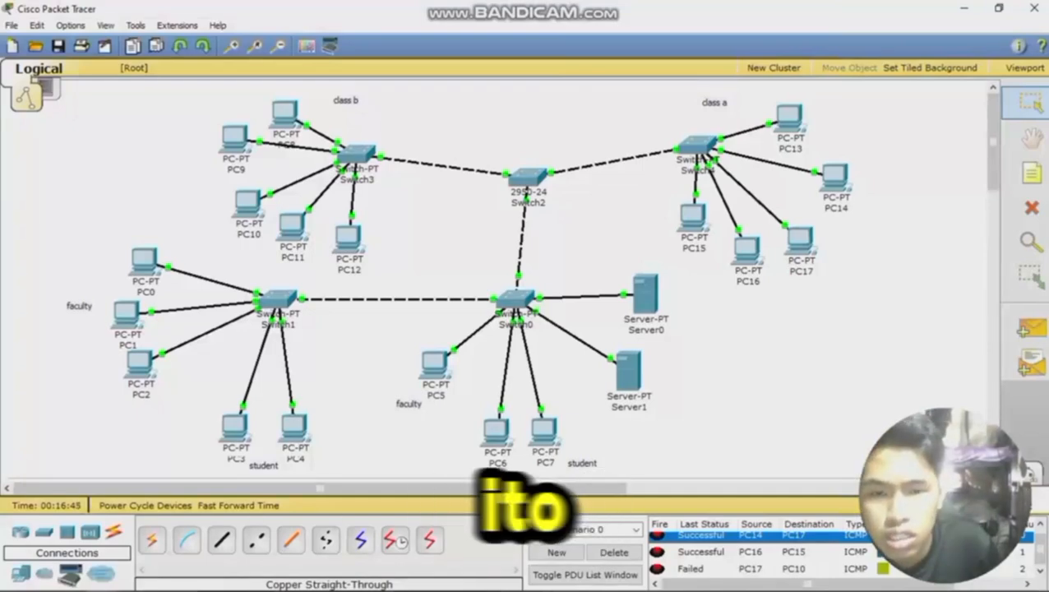
pyautogui.click(614, 553)
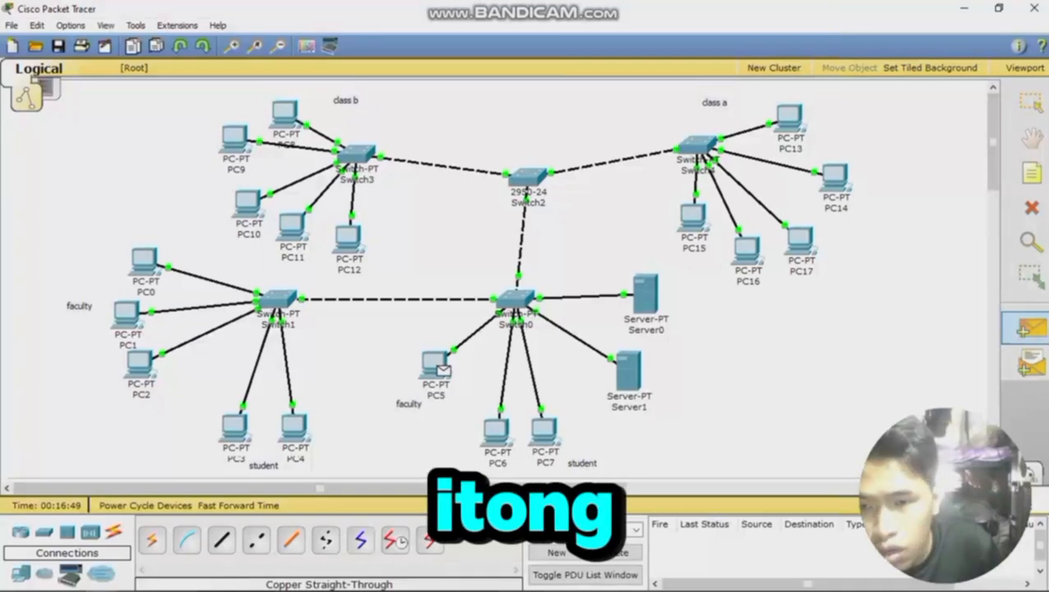
# Step: Send a simple PDU from faculty PC5 to student PC3, and clear the scenario
pyautogui.click(234, 425)
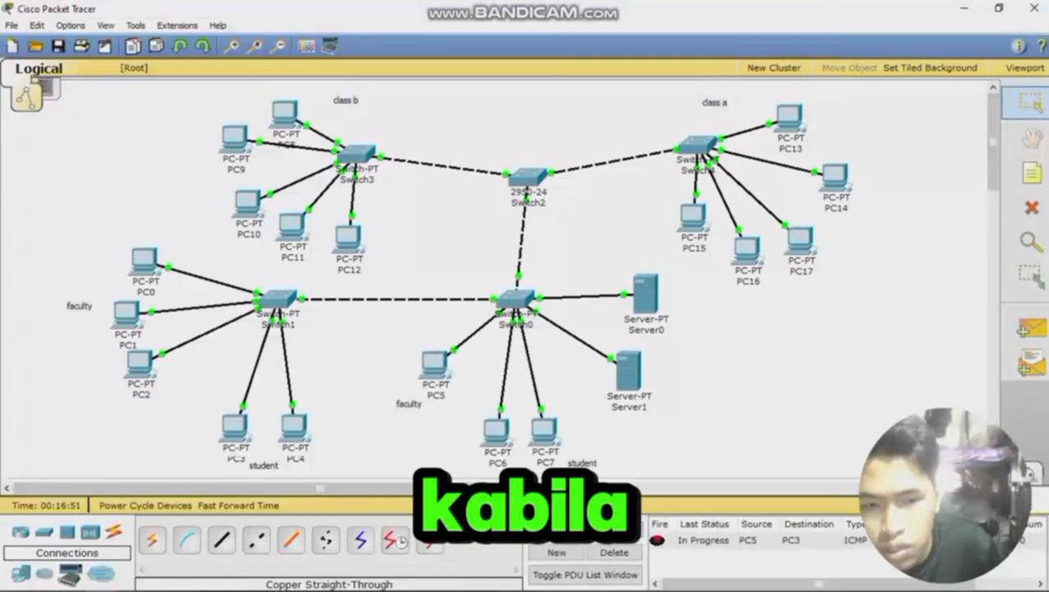
pyautogui.click(614, 552)
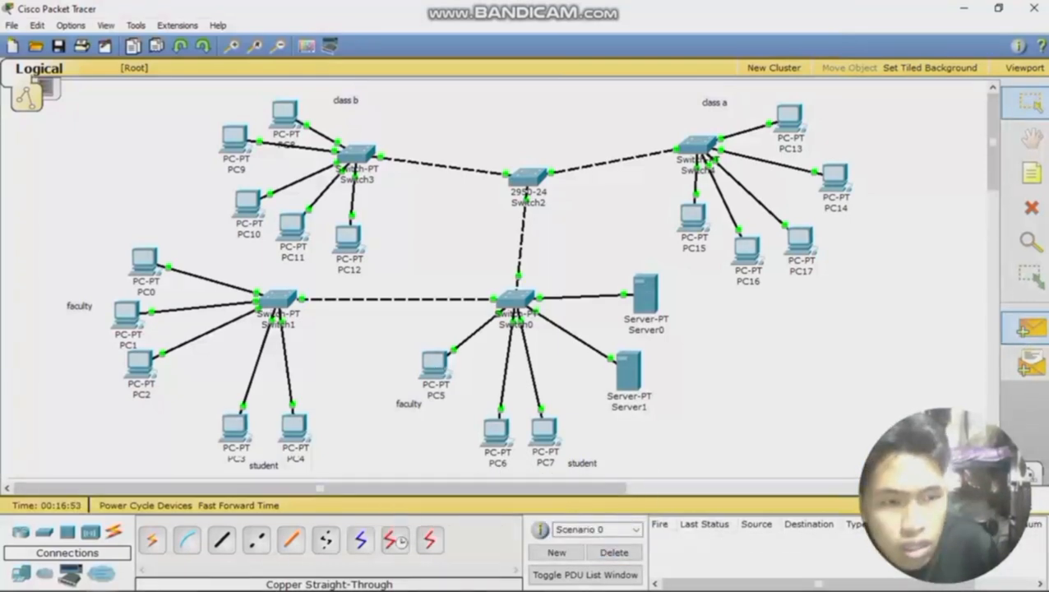
# Step: Send simple PDUs from student PC6 to student PC4 and to faculty PC1, and clear the scenario
pyautogui.click(1032, 327)
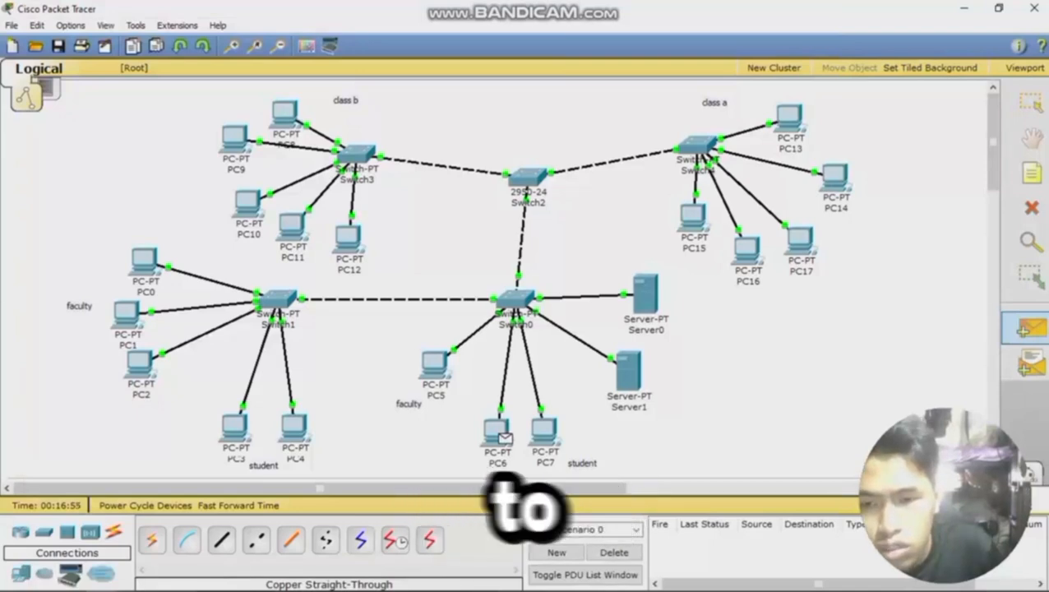
pyautogui.click(294, 425)
pyautogui.click(1031, 327)
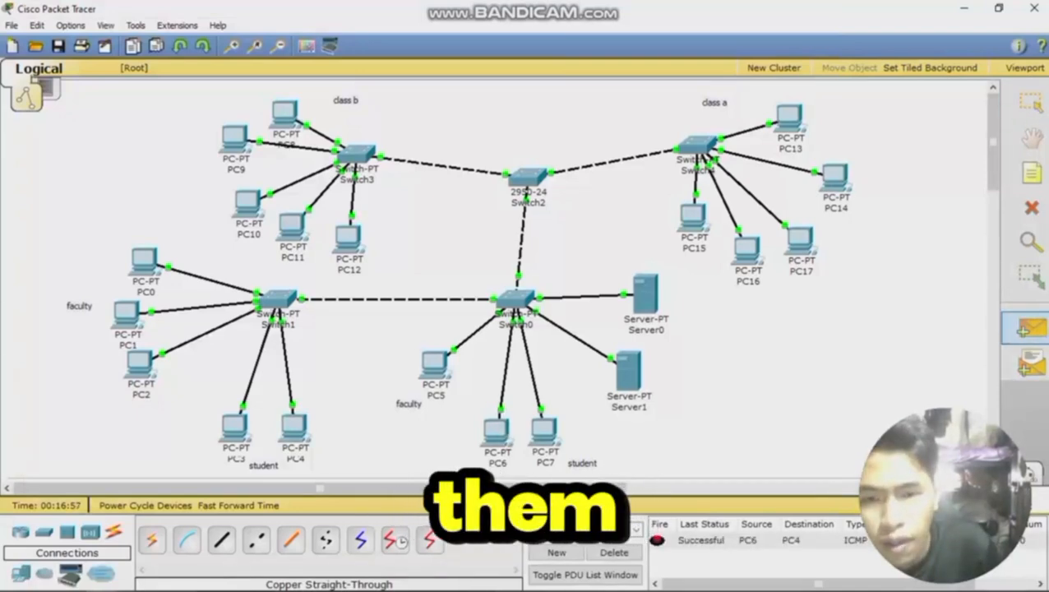
pyautogui.click(496, 429)
pyautogui.click(127, 312)
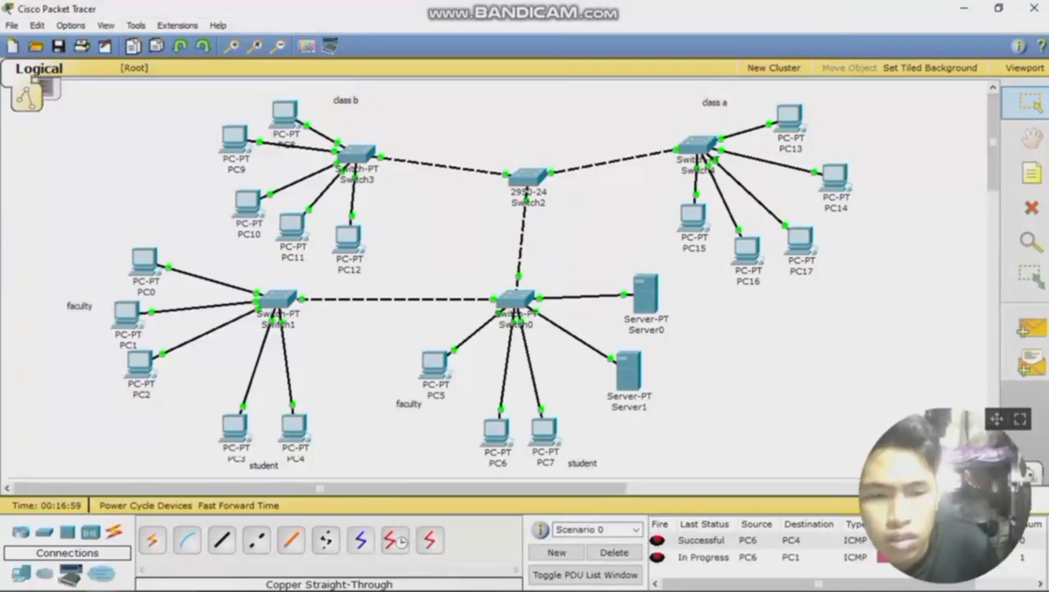
pyautogui.click(614, 552)
# Step: Test connectivity from faculty PC5 by sending simple PDUs to PC1, PC6 and PC2
pyautogui.press('p')
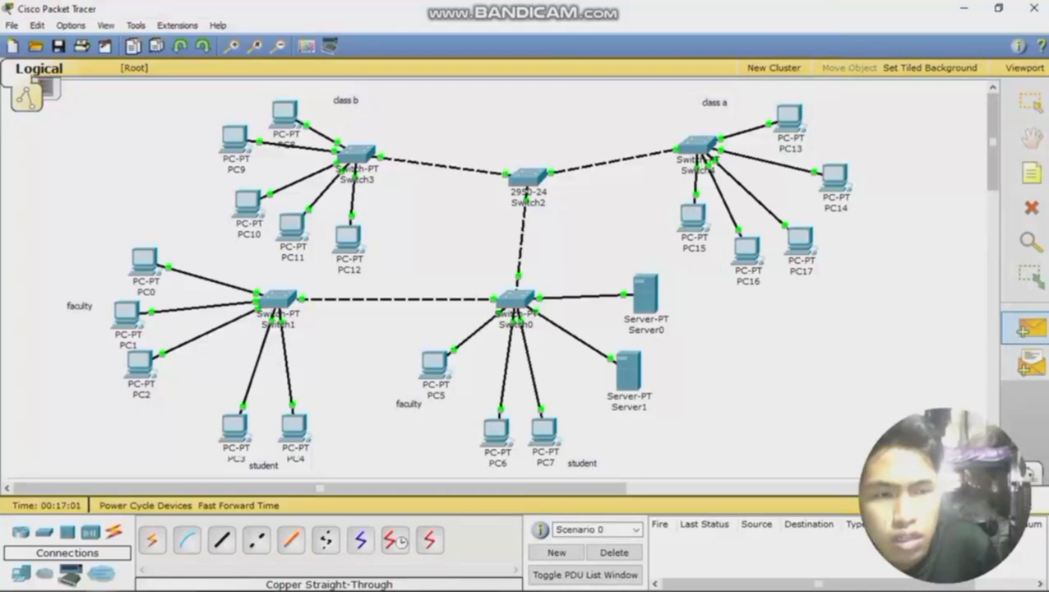
pyautogui.click(128, 312)
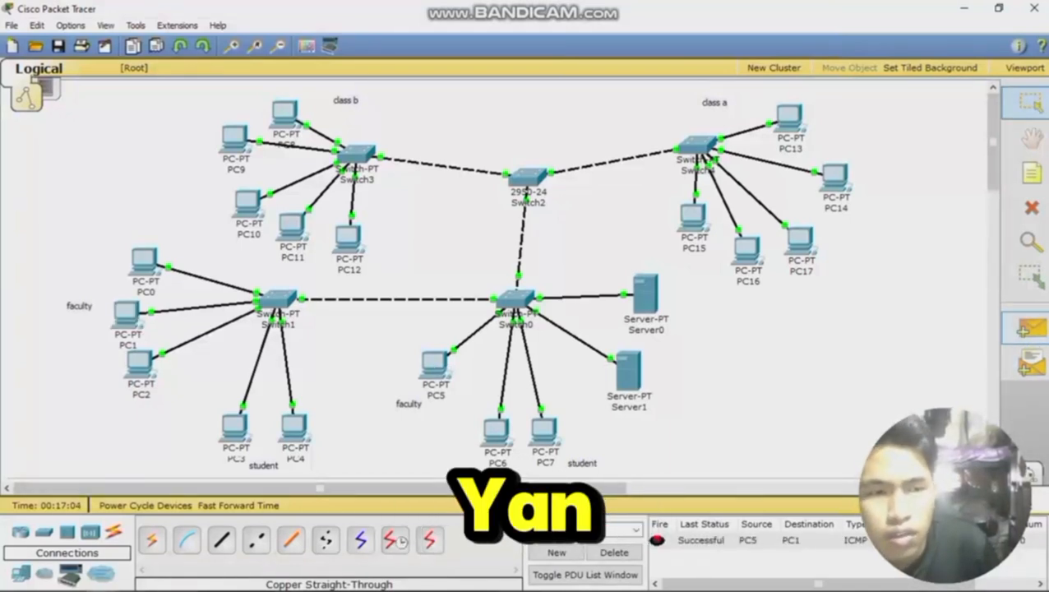
pyautogui.press('p')
pyautogui.click(495, 429)
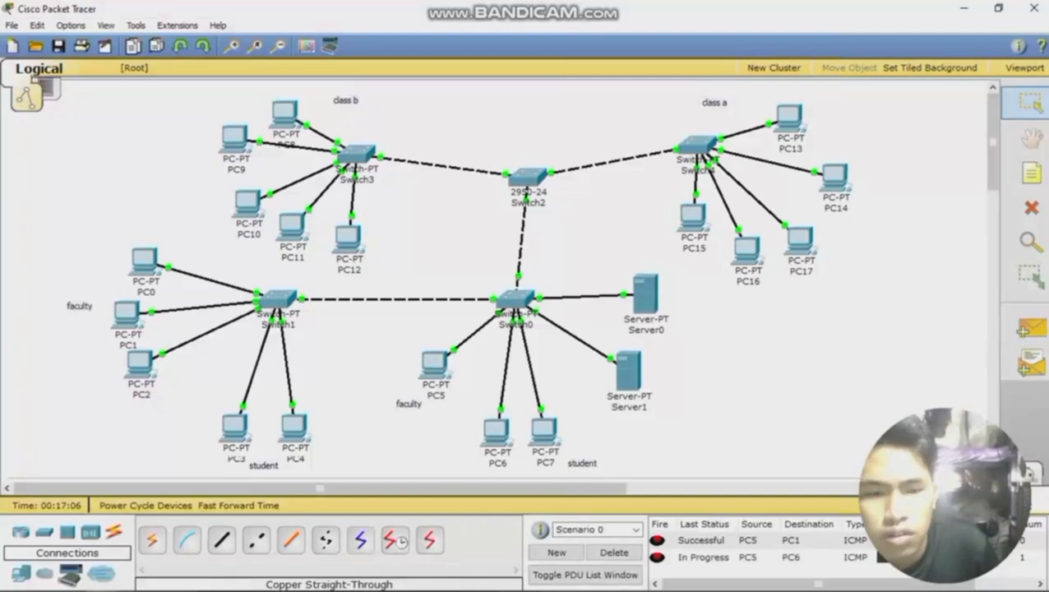
pyautogui.press('p')
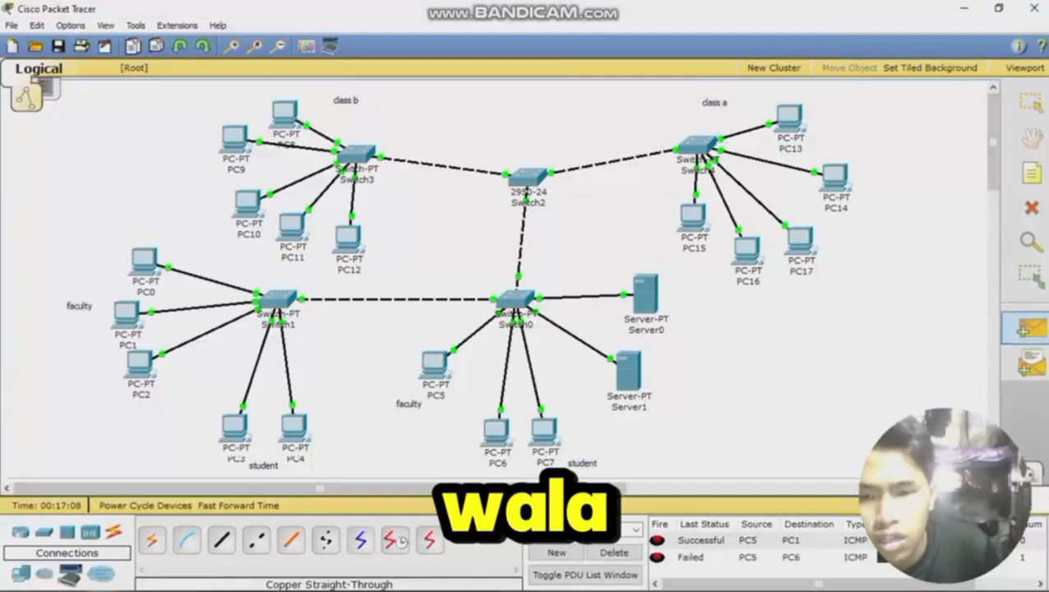
pyautogui.click(434, 361)
pyautogui.click(140, 361)
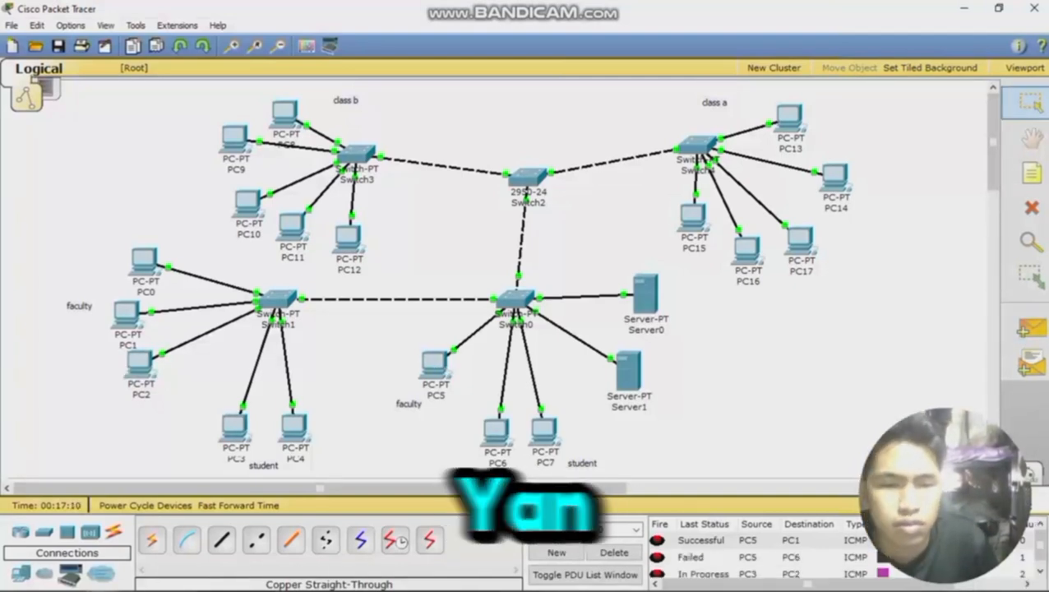